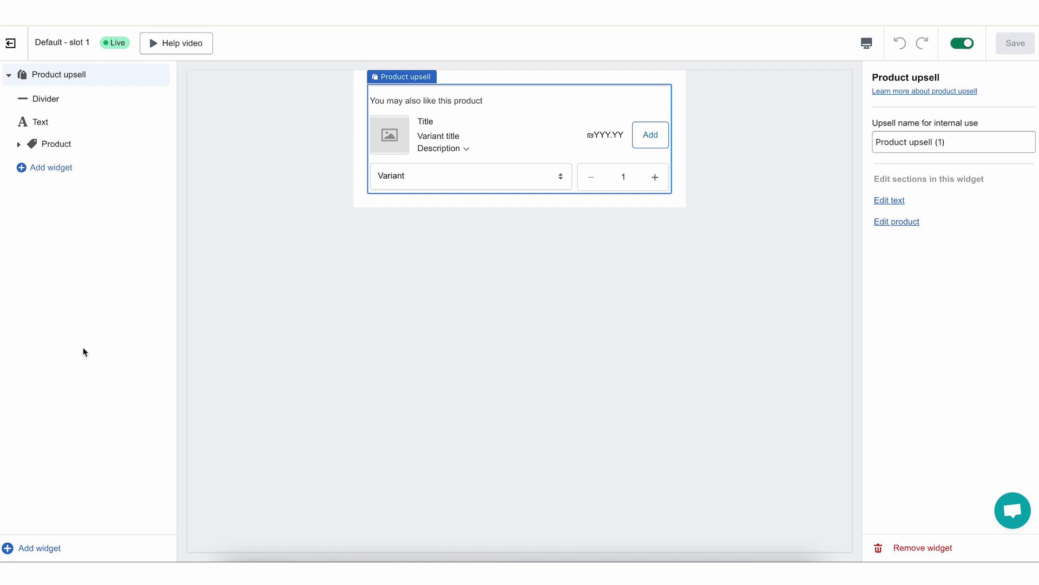
pyautogui.click(10, 76)
pyautogui.click(10, 76)
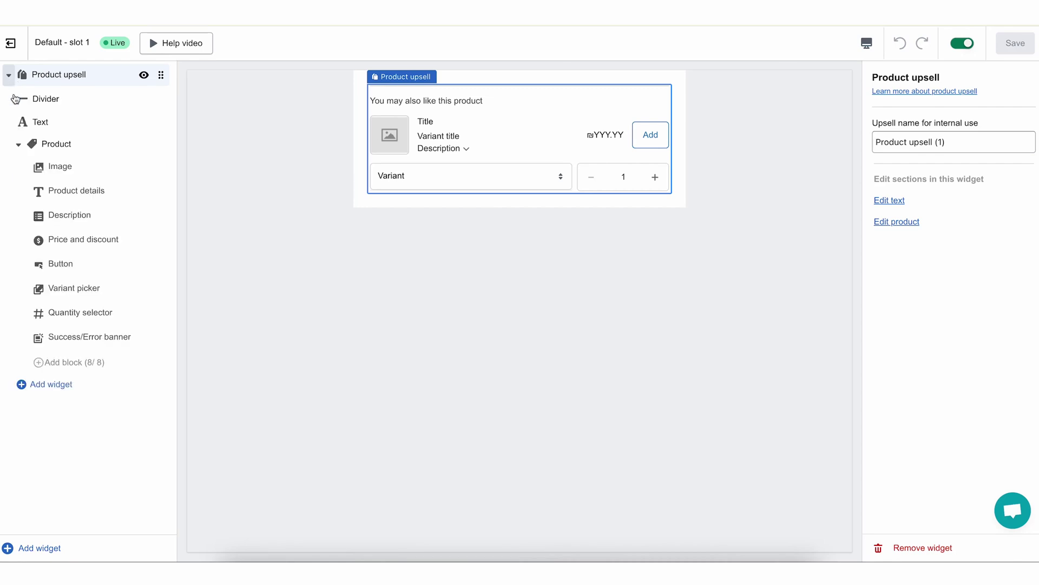
pyautogui.click(19, 144)
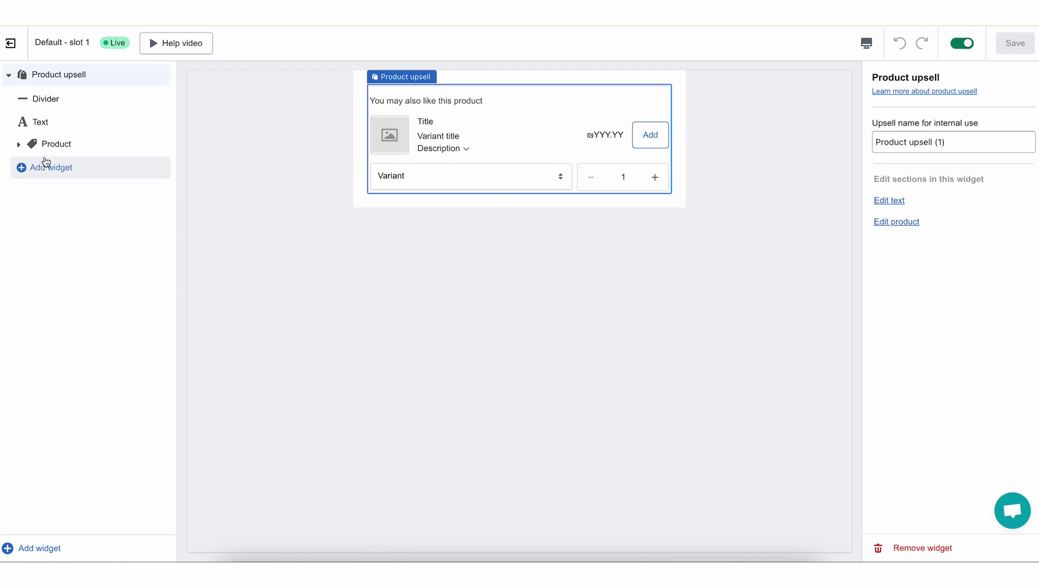
pyautogui.click(50, 103)
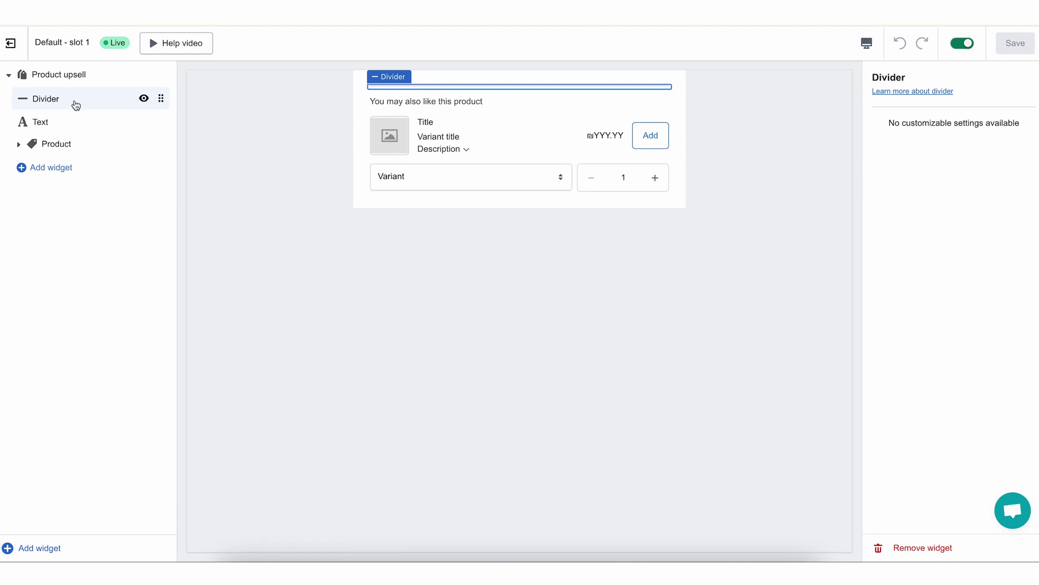
pyautogui.click(52, 122)
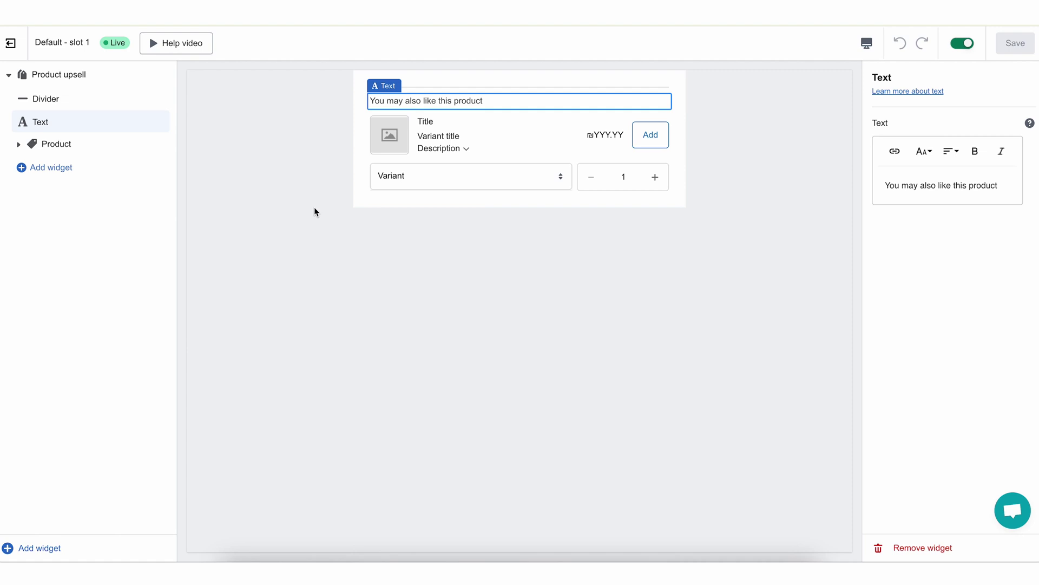
# Inspect the 'You may also like this product' heading Text, then open the Product part's settings.
pyautogui.click(39, 128)
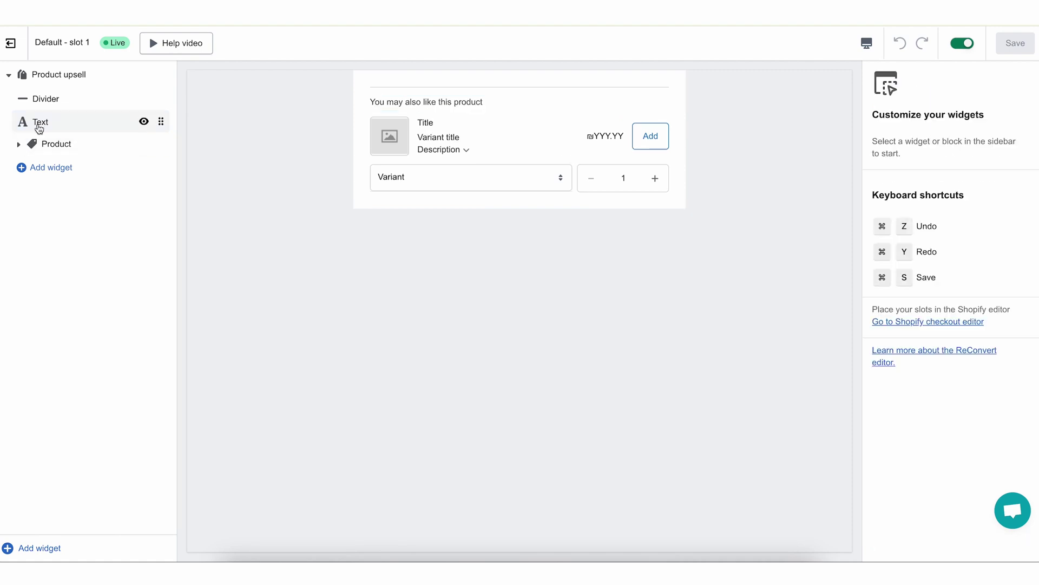
pyautogui.click(39, 128)
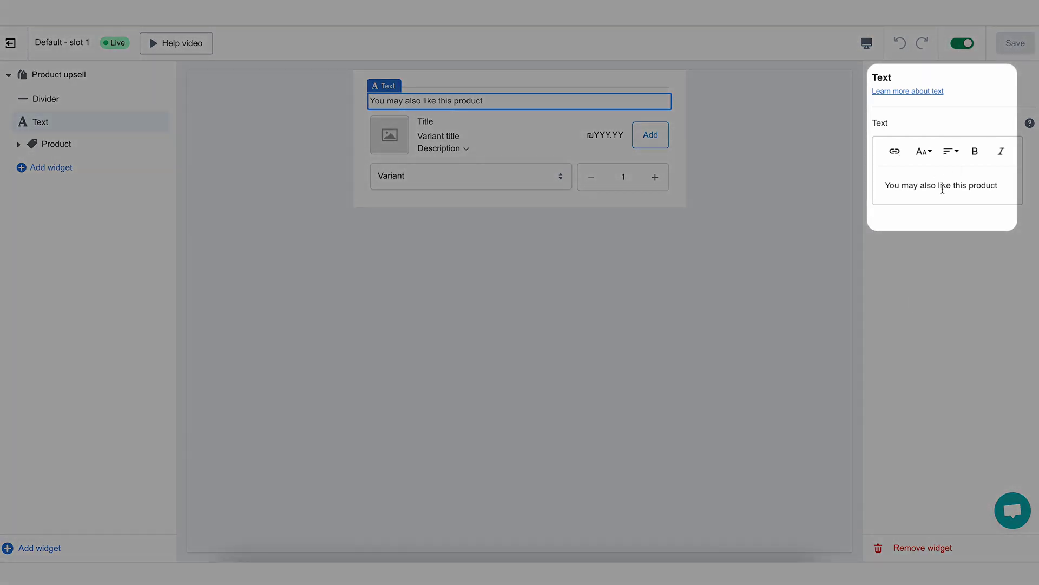
pyautogui.tripleClick(942, 185)
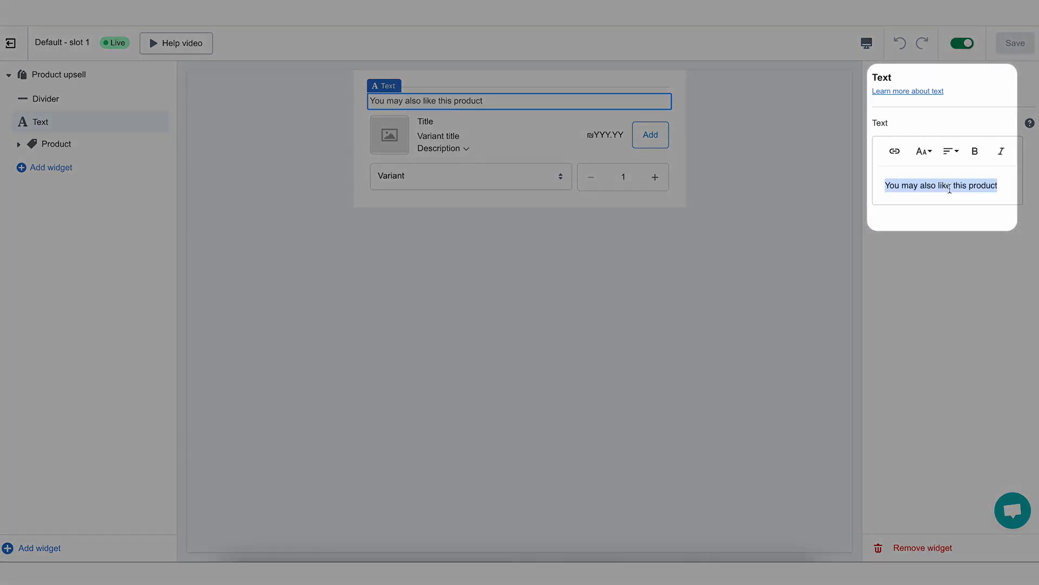
pyautogui.click(907, 391)
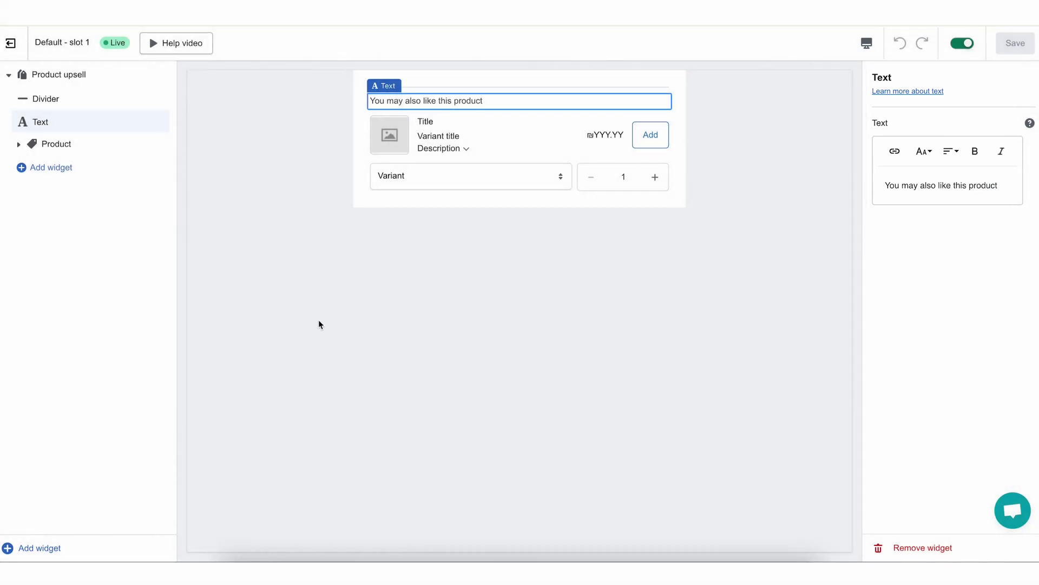
pyautogui.click(51, 143)
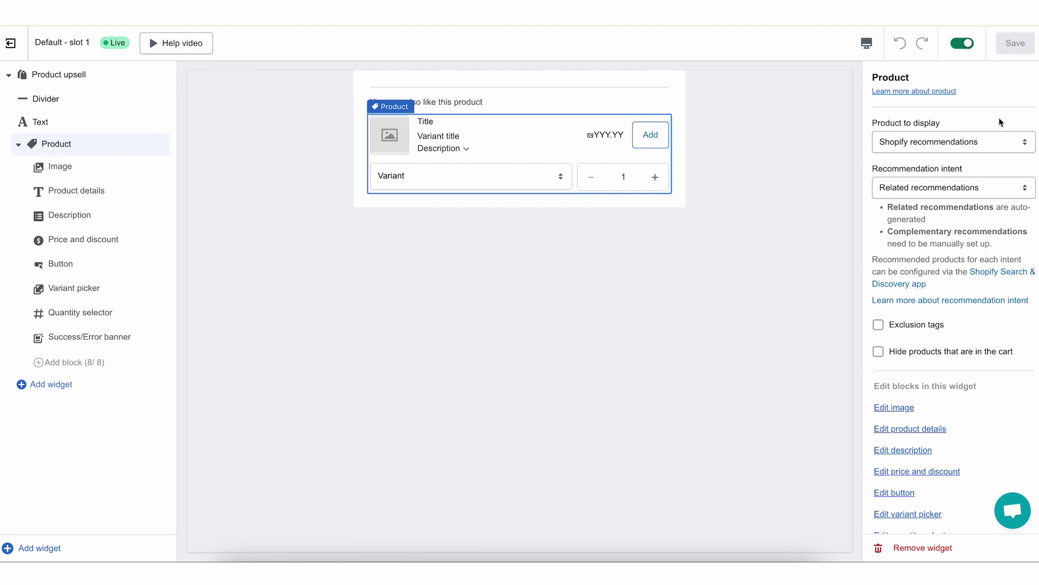
# Open the 'Product to display' source list, with Shopify recommendations still selected.
pyautogui.scroll(-2, 976, 322)
pyautogui.scroll(2, 976, 323)
pyautogui.click(975, 142)
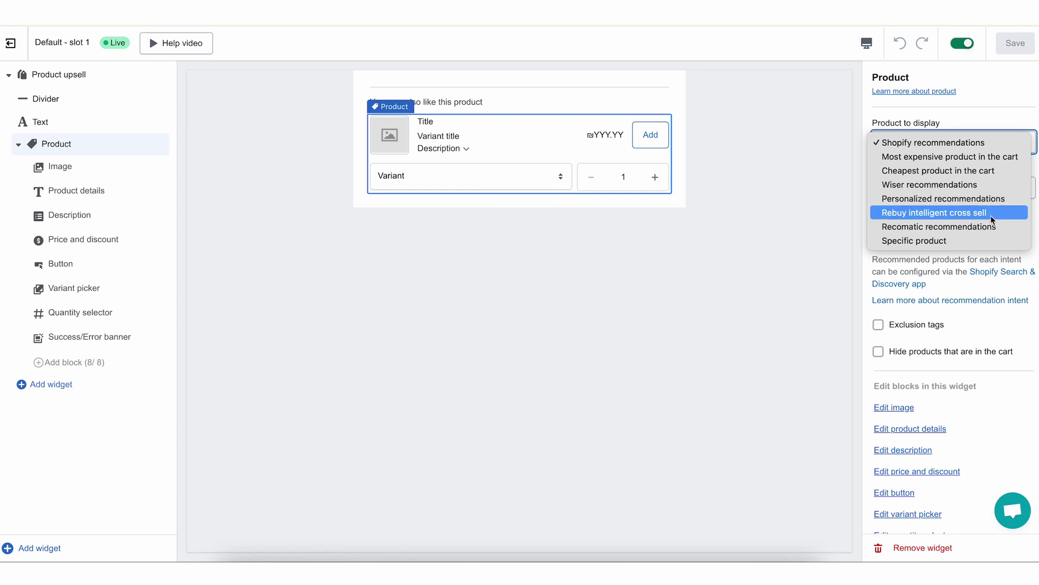
# Try Personalized recommendations as the product source and dismiss its not-installed notice.
pyautogui.press('Escape')
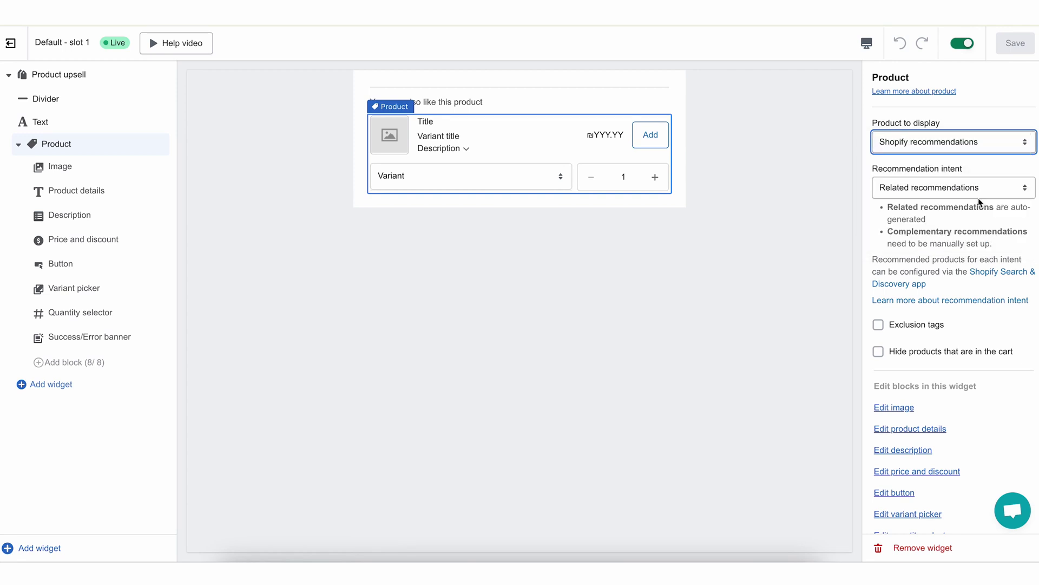
pyautogui.press('Down')
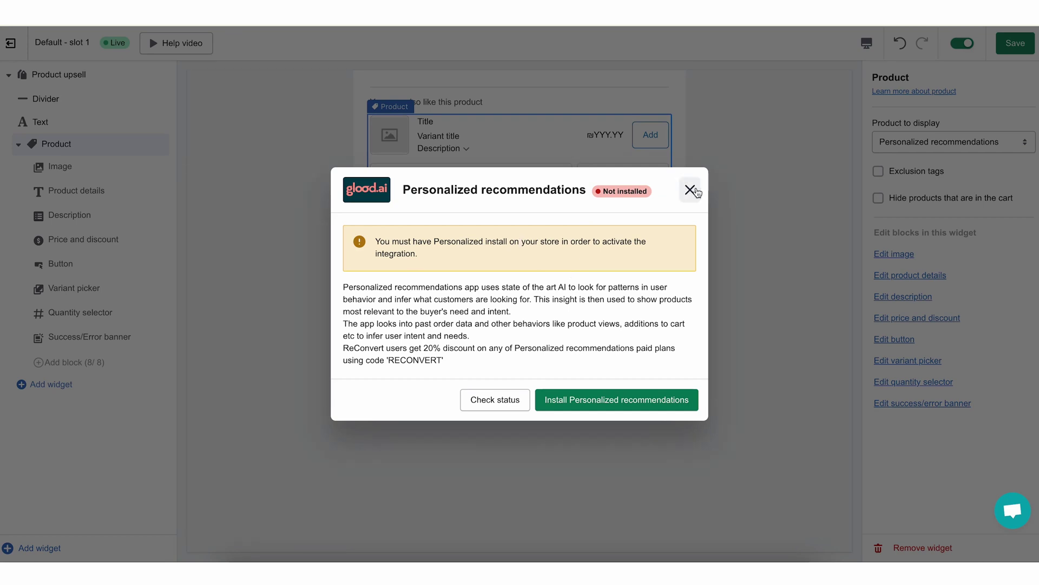
pyautogui.click(695, 190)
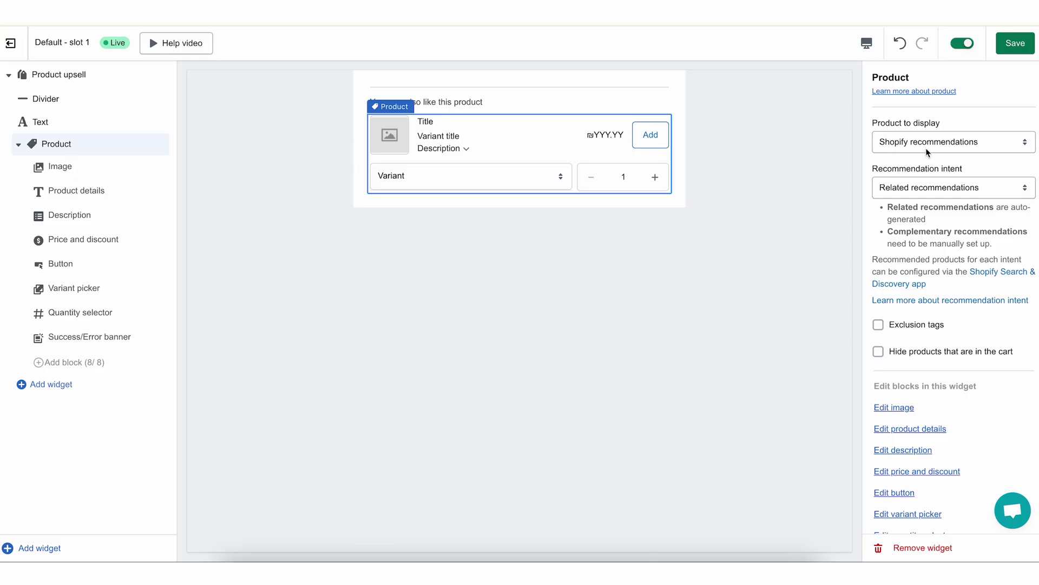
# Feature The Videographer Snowboard as a specific product, then return to Shopify recommendations.
pyautogui.click(926, 144)
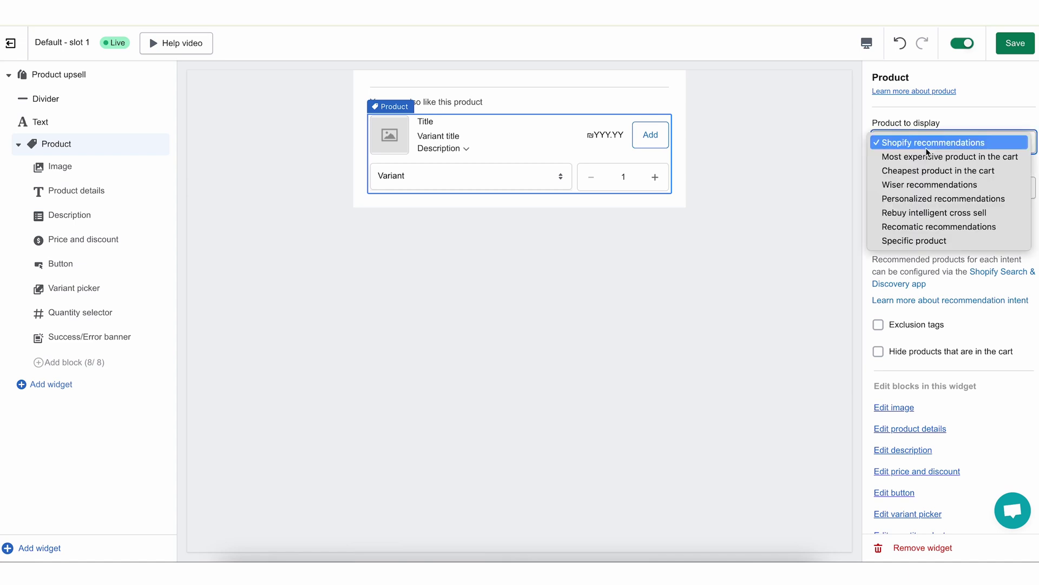
pyautogui.click(952, 241)
pyautogui.click(944, 217)
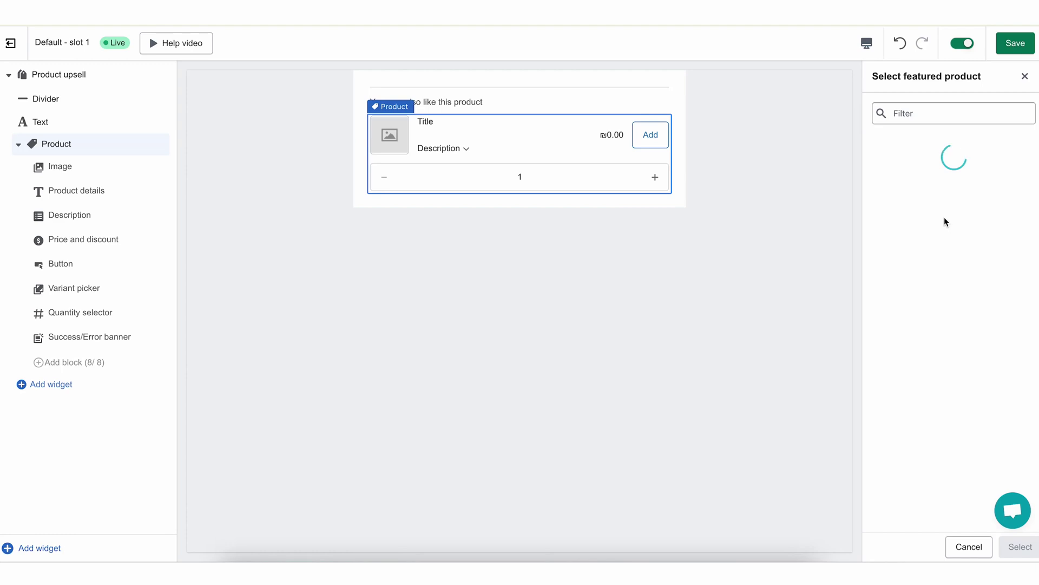
pyautogui.doubleClick(929, 162)
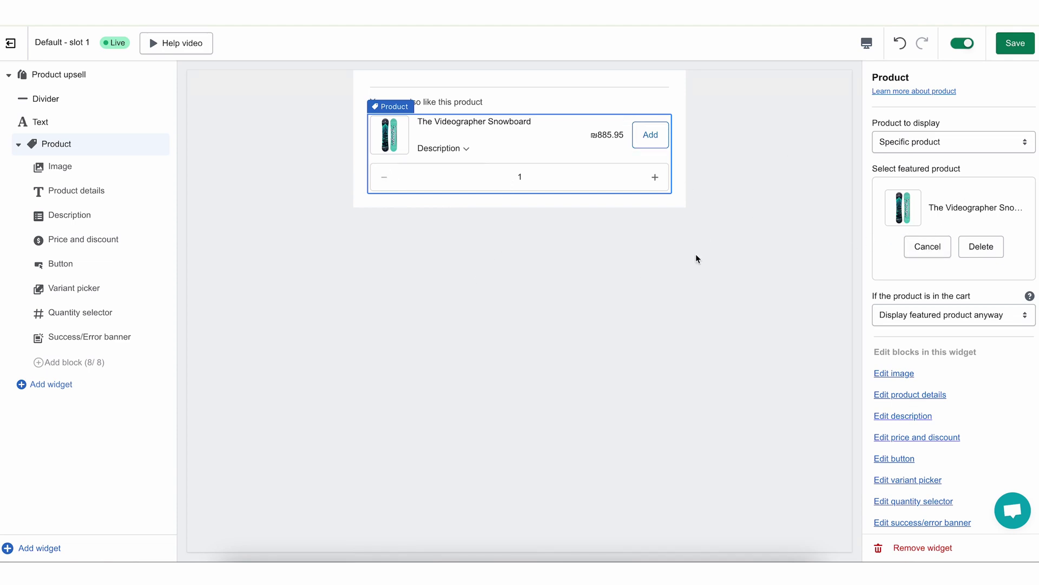
pyautogui.click(954, 137)
pyautogui.click(922, 42)
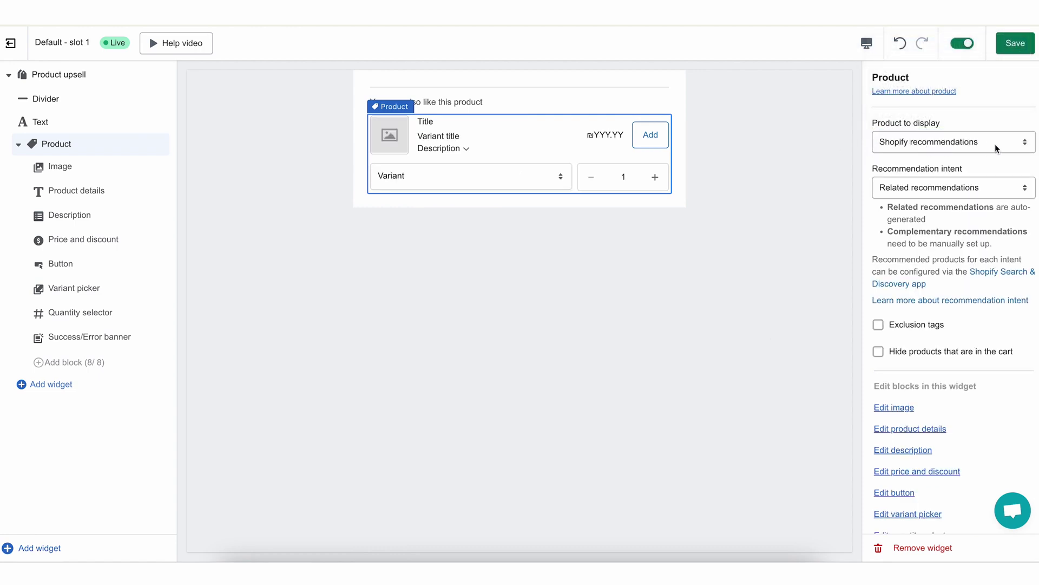
pyautogui.moveTo(900, 171); pyautogui.dragTo(947, 173)
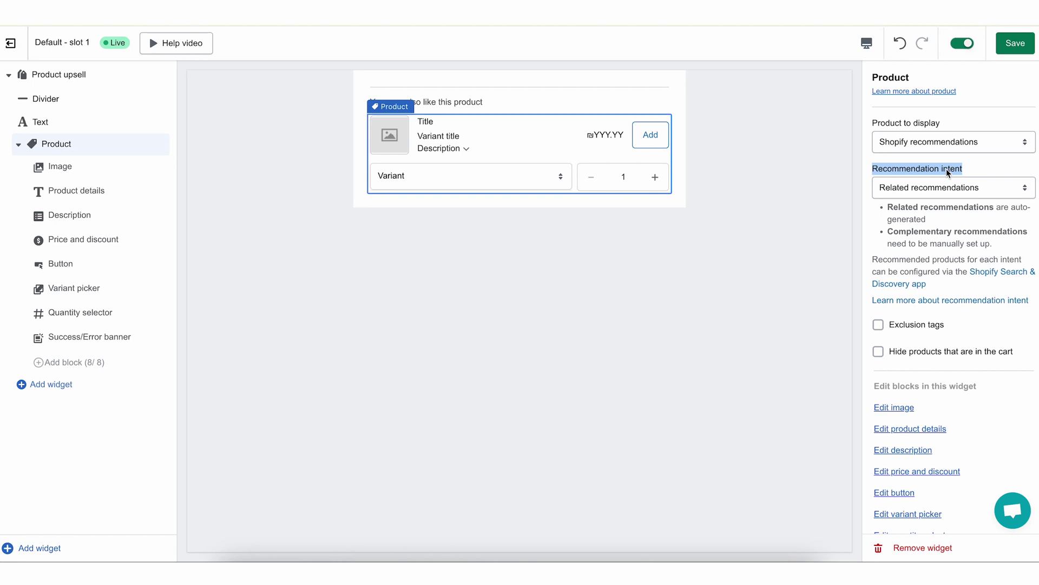
pyautogui.moveTo(923, 207); pyautogui.dragTo(929, 262)
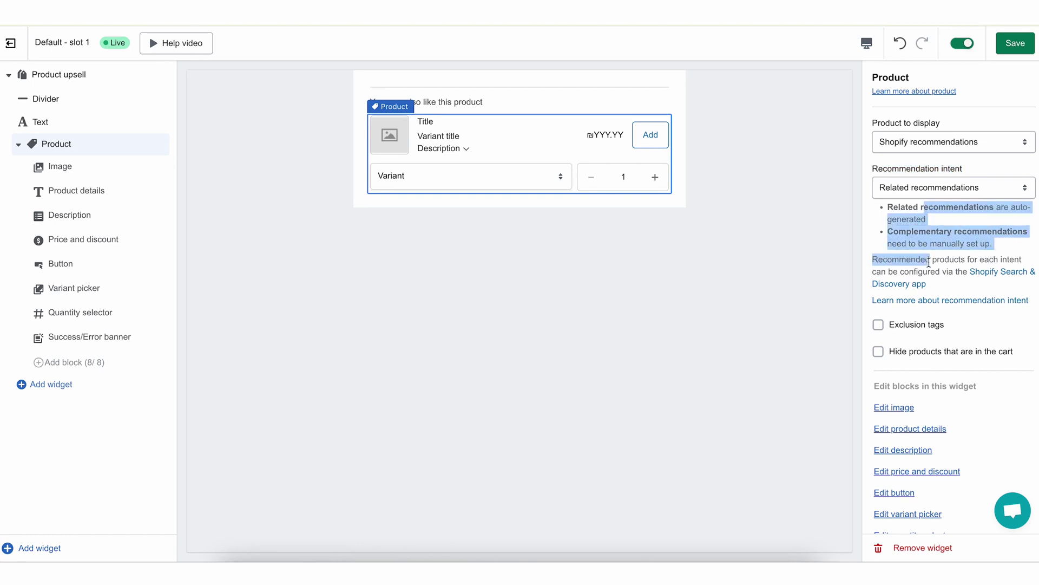
pyautogui.click(929, 262)
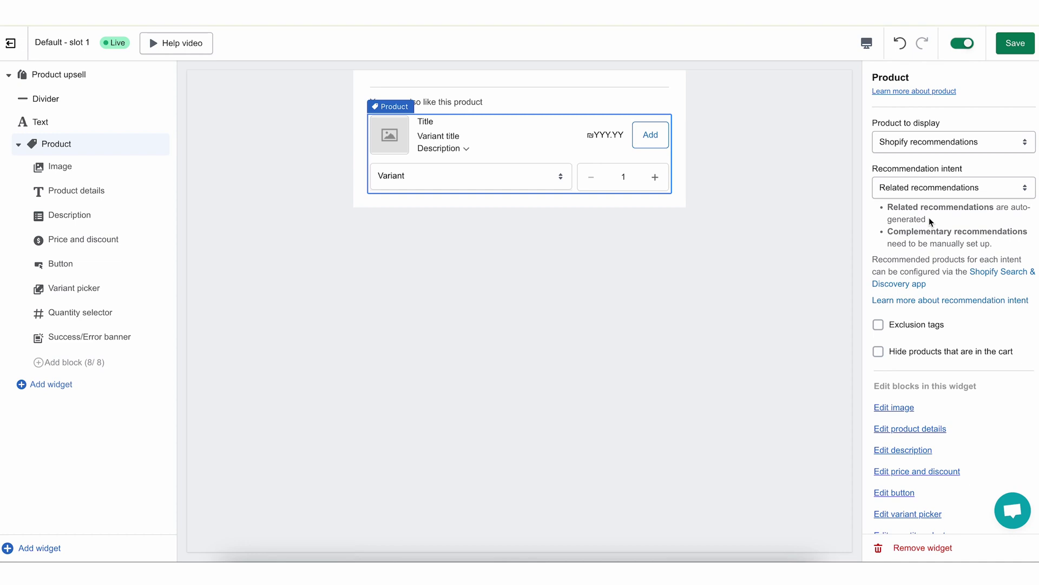
pyautogui.click(929, 188)
pyautogui.click(926, 202)
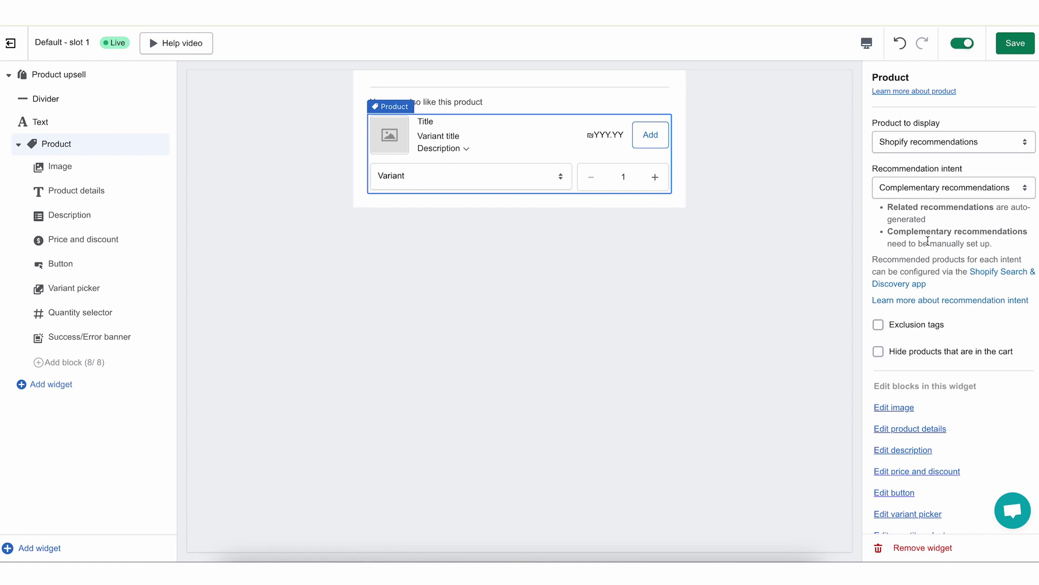
pyautogui.click(928, 196)
pyautogui.click(927, 196)
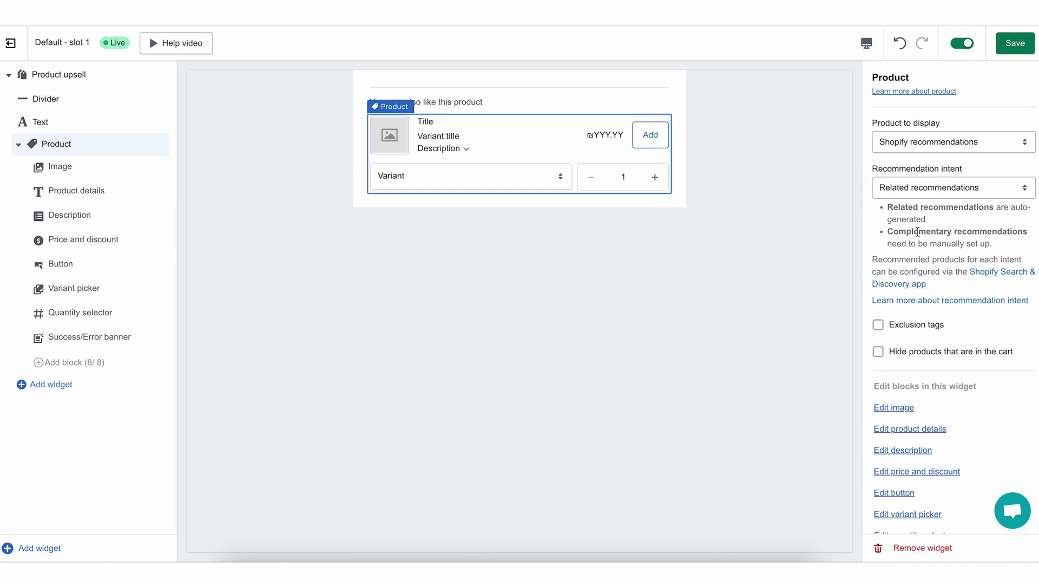
pyautogui.scroll(-1, 918, 231)
# Add 'no-upsell' as an exclusion tag, then turn excluding products by tag back off.
pyautogui.click(879, 286)
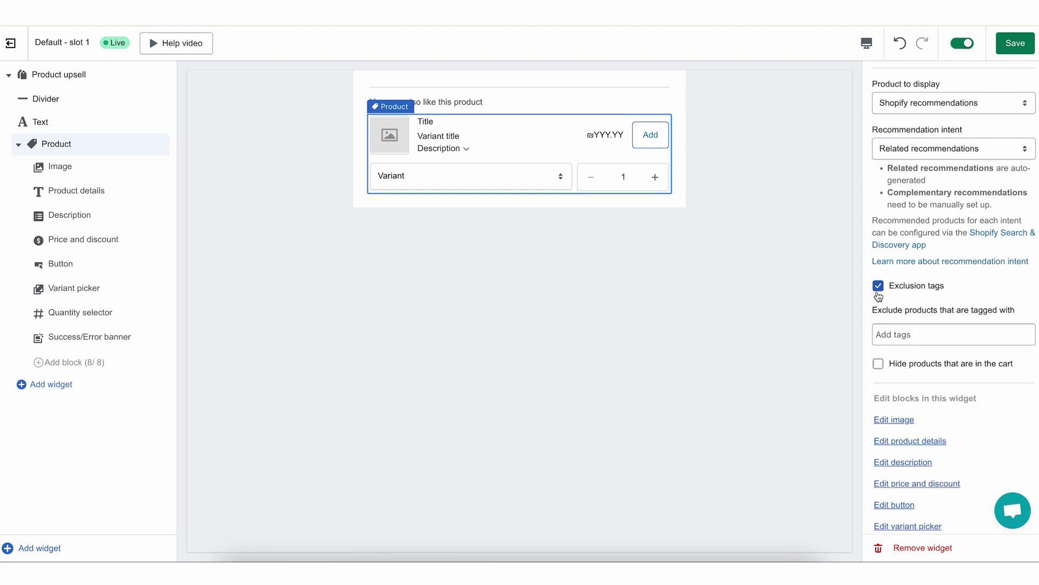
pyautogui.click(892, 332)
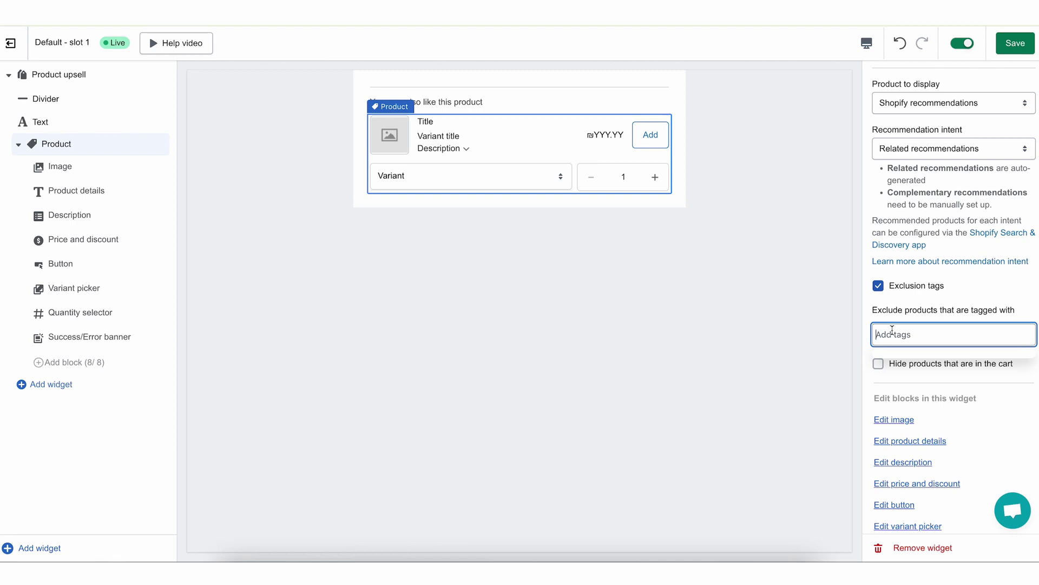
pyautogui.write('no-upsell')
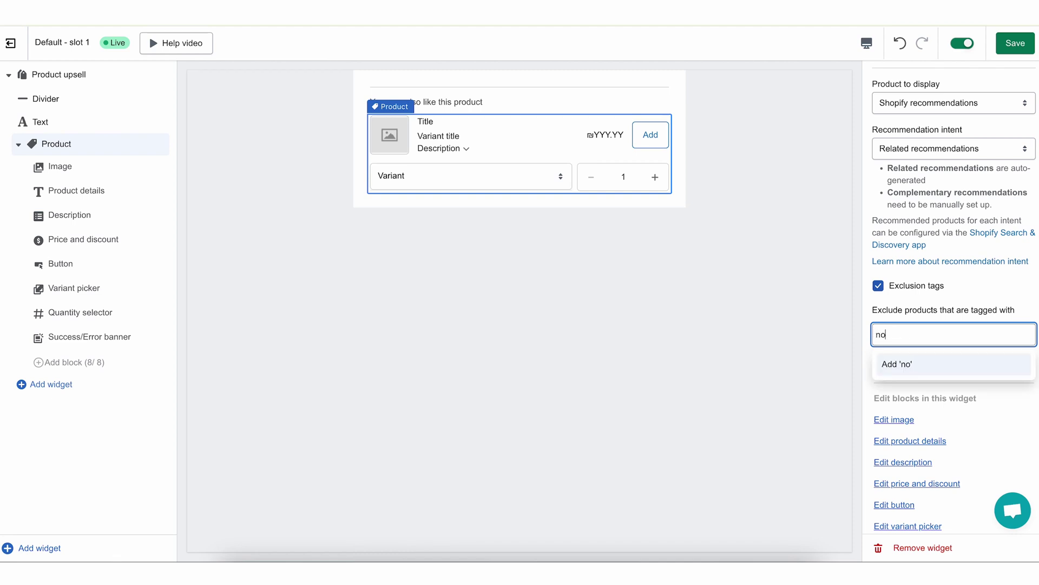
pyautogui.press('Return')
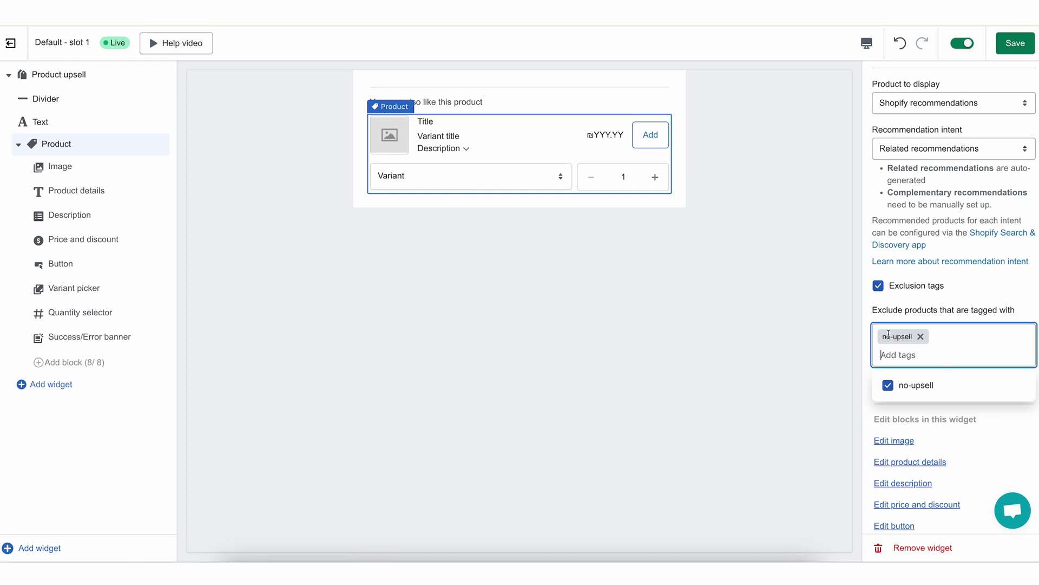
pyautogui.moveTo(882, 335); pyautogui.dragTo(914, 334)
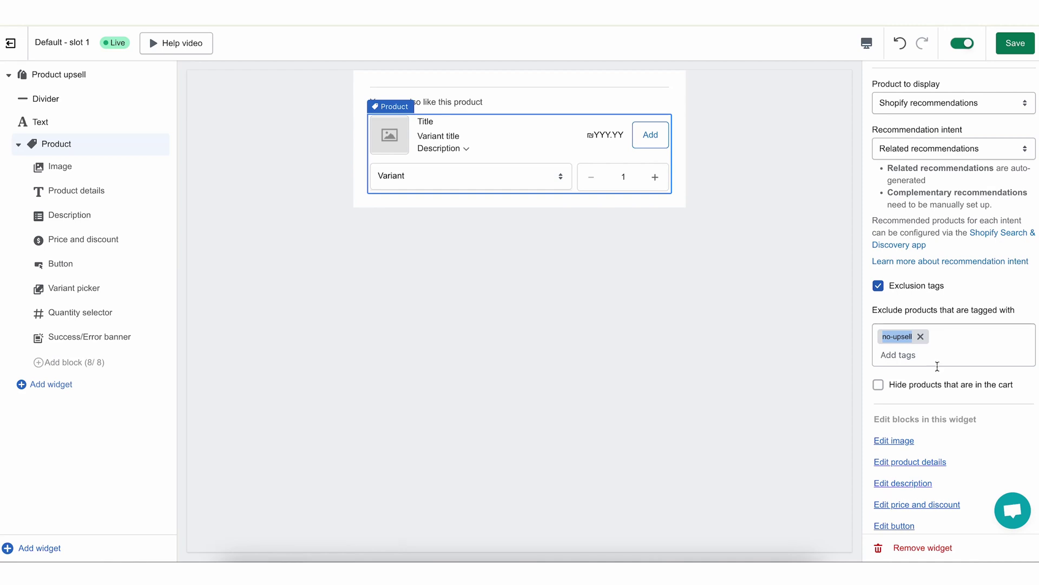
pyautogui.click(901, 291)
pyautogui.click(888, 291)
# Switch 'Hide products that are in the cart' on and back off, then save the widget.
pyautogui.click(879, 313)
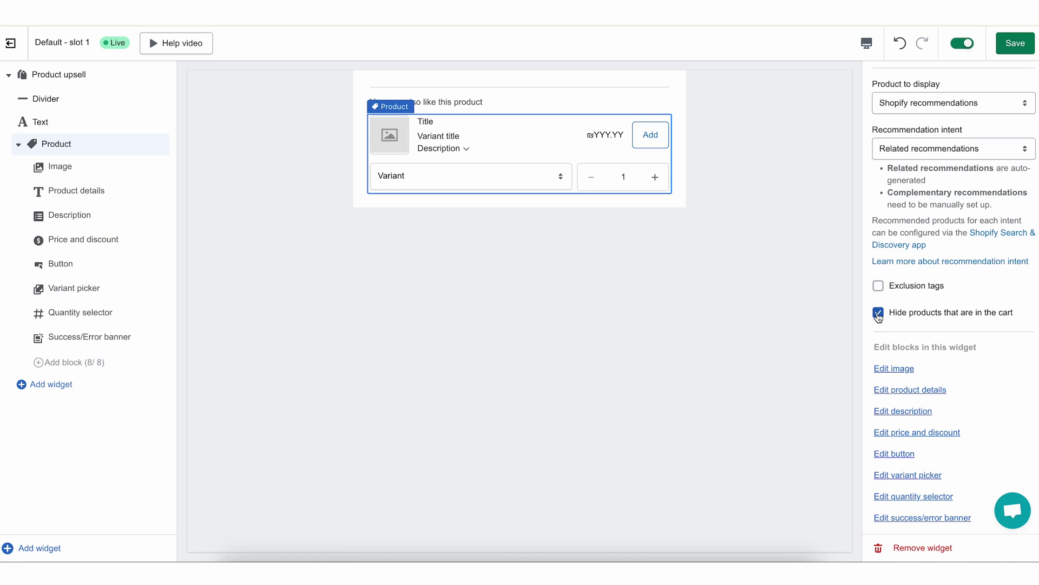
pyautogui.scroll(1, 878, 316)
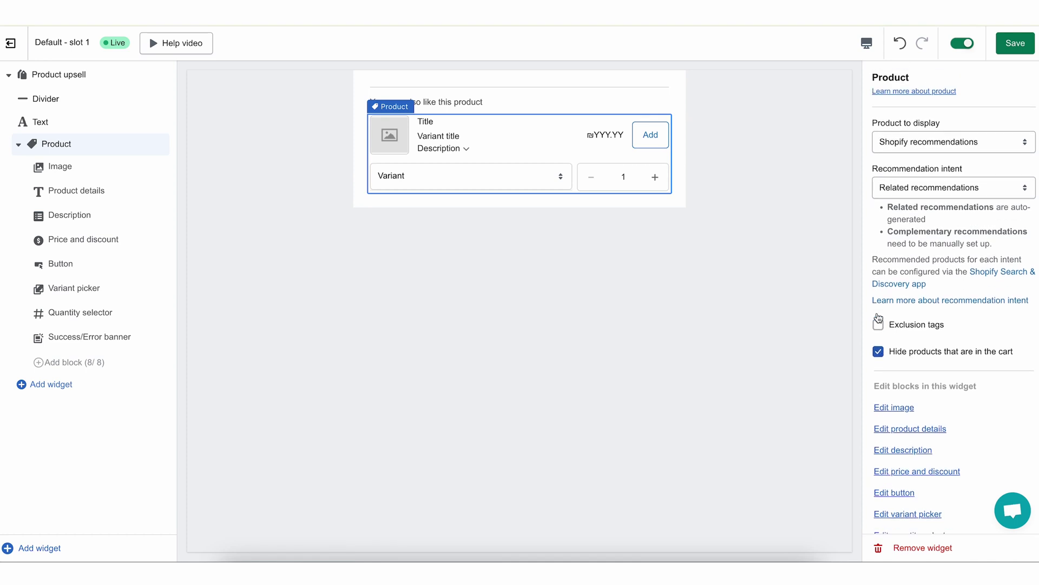
pyautogui.click(884, 355)
pyautogui.click(1015, 44)
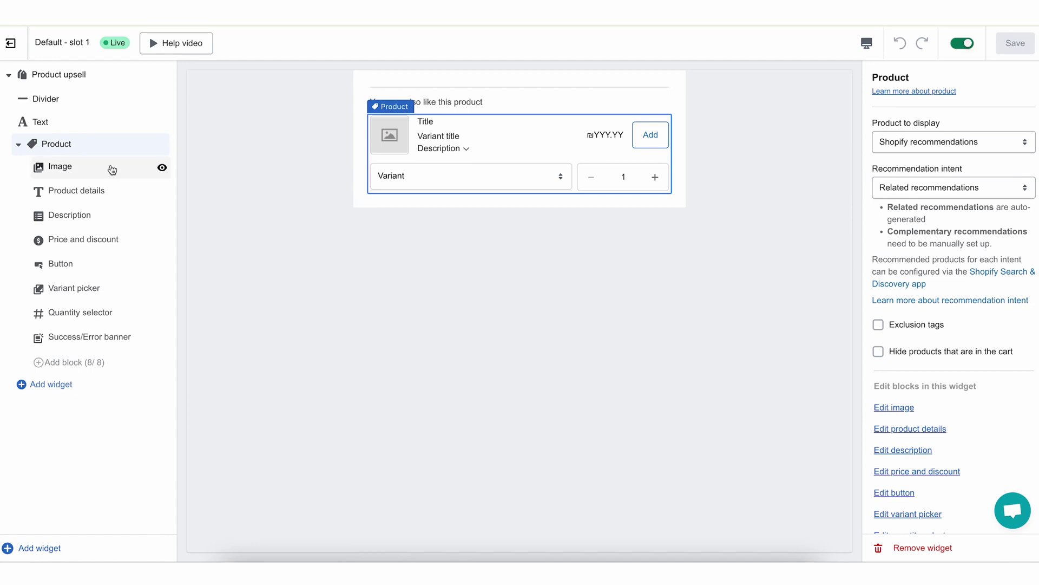
# In the Image block, set Image fit to Cover, then back to Contain.
pyautogui.click(47, 171)
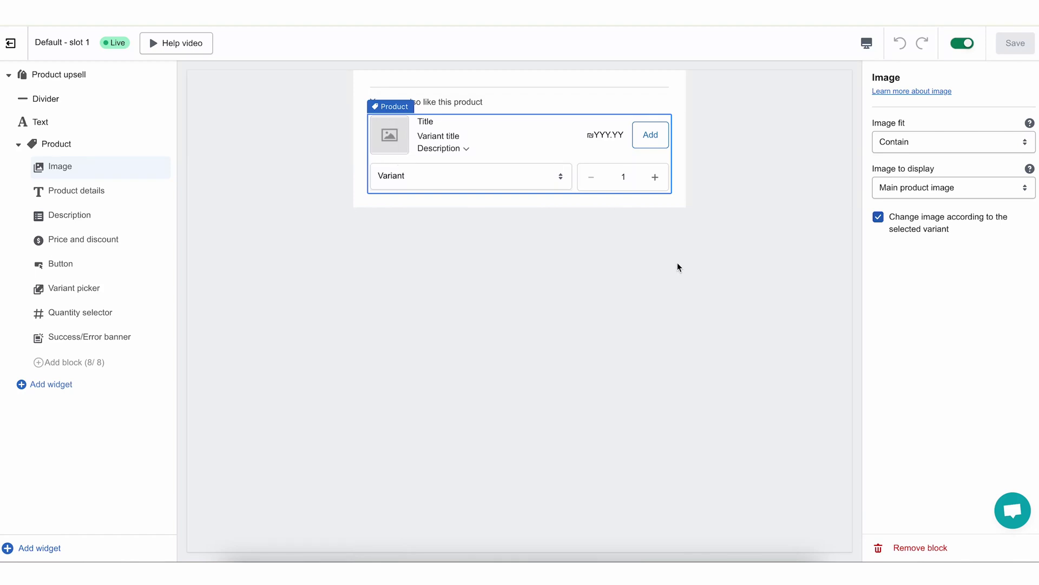
pyautogui.click(991, 145)
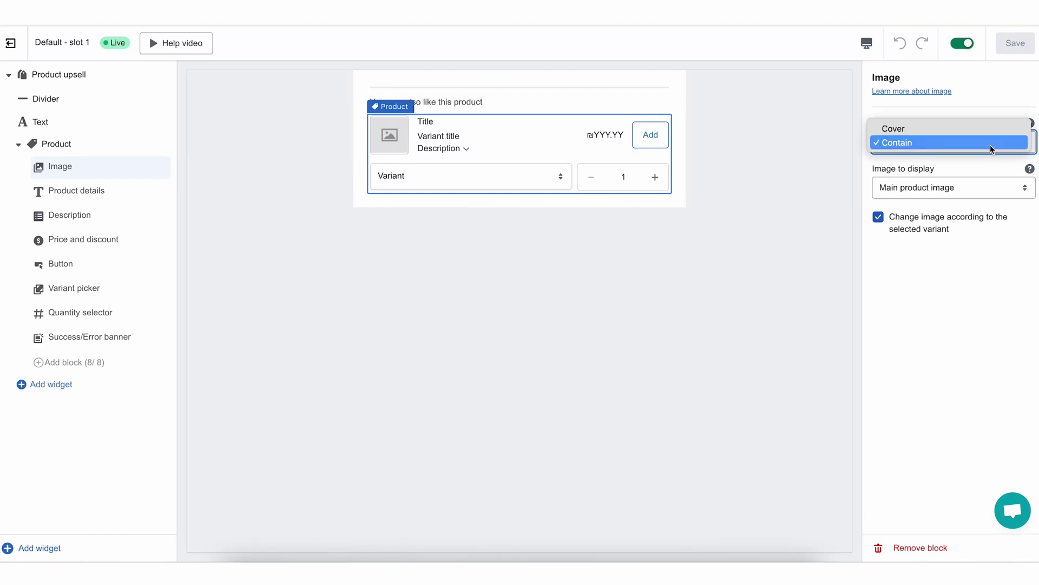
pyautogui.click(796, 219)
pyautogui.click(924, 142)
pyautogui.click(915, 129)
pyautogui.click(900, 146)
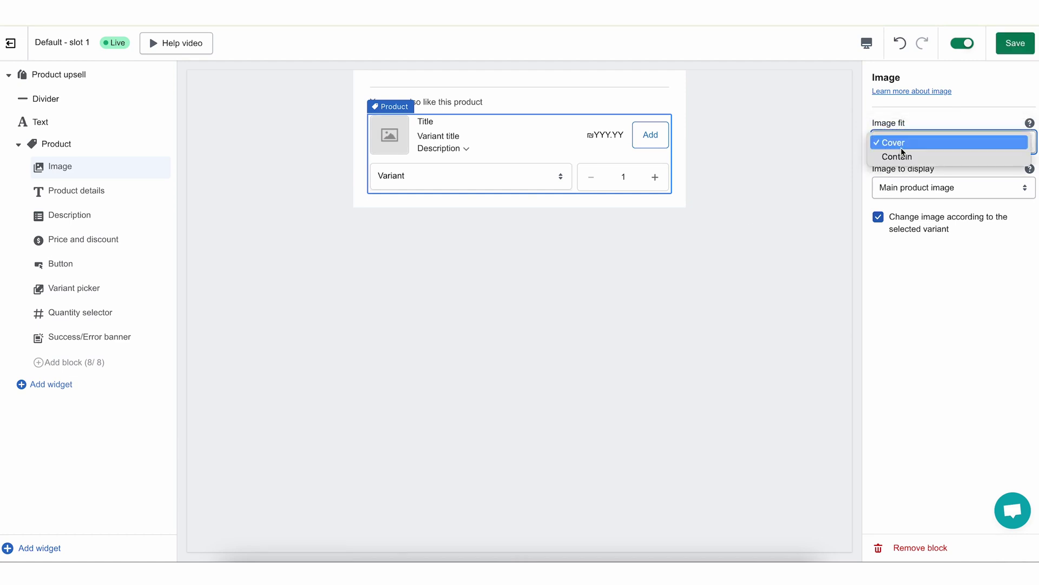
pyautogui.click(901, 146)
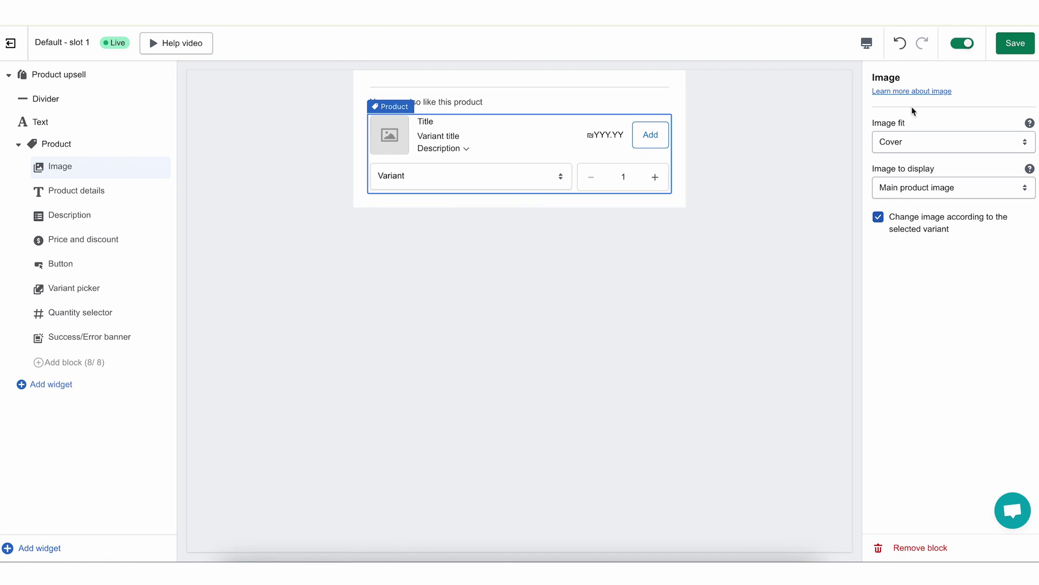
pyautogui.click(915, 142)
pyautogui.click(899, 156)
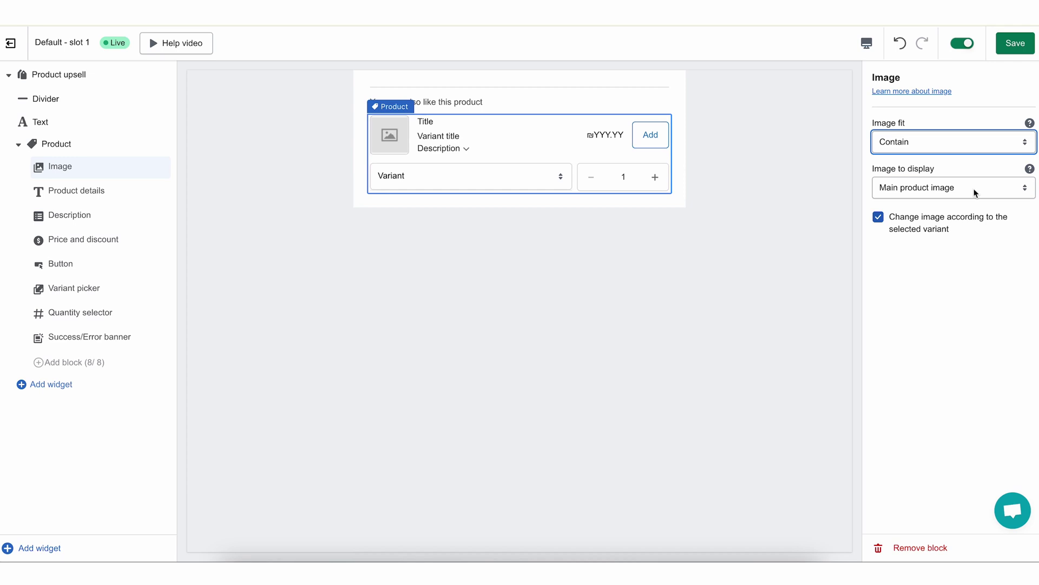
# Try Custom image for Image to display, then return to Main product image.
pyautogui.click(934, 188)
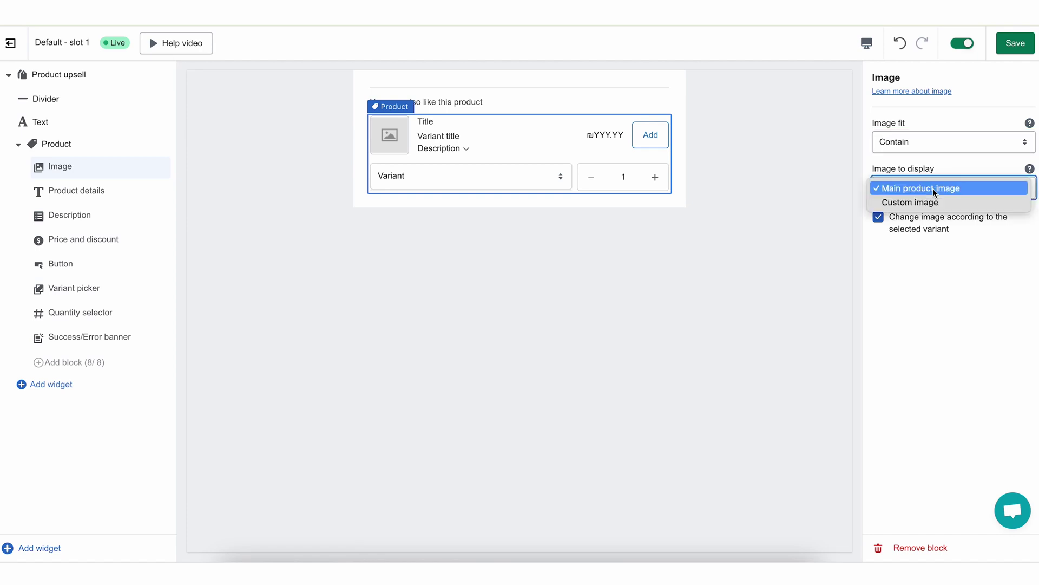
pyautogui.click(921, 170)
pyautogui.click(912, 188)
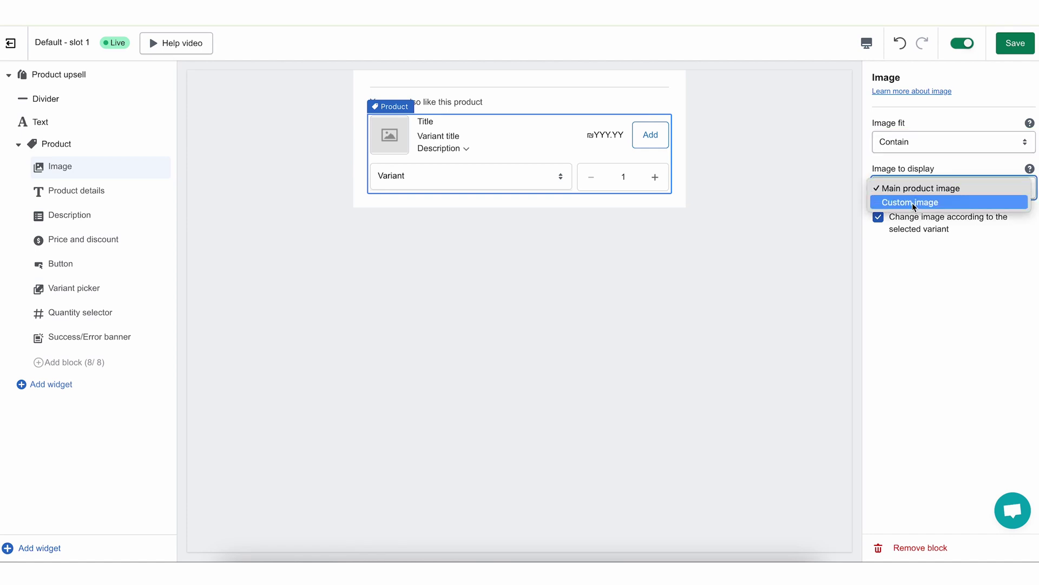
pyautogui.click(912, 204)
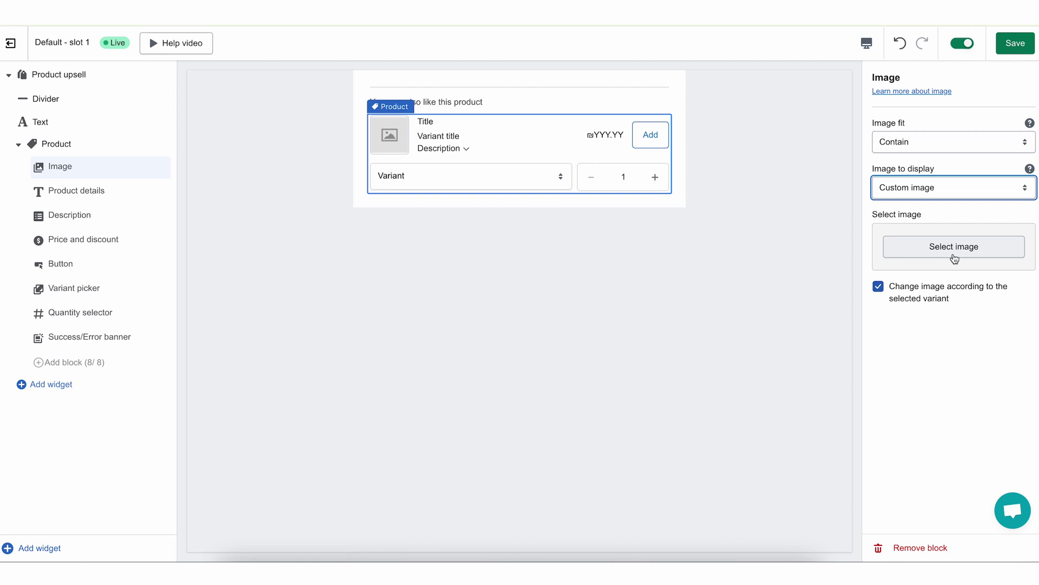
pyautogui.click(935, 194)
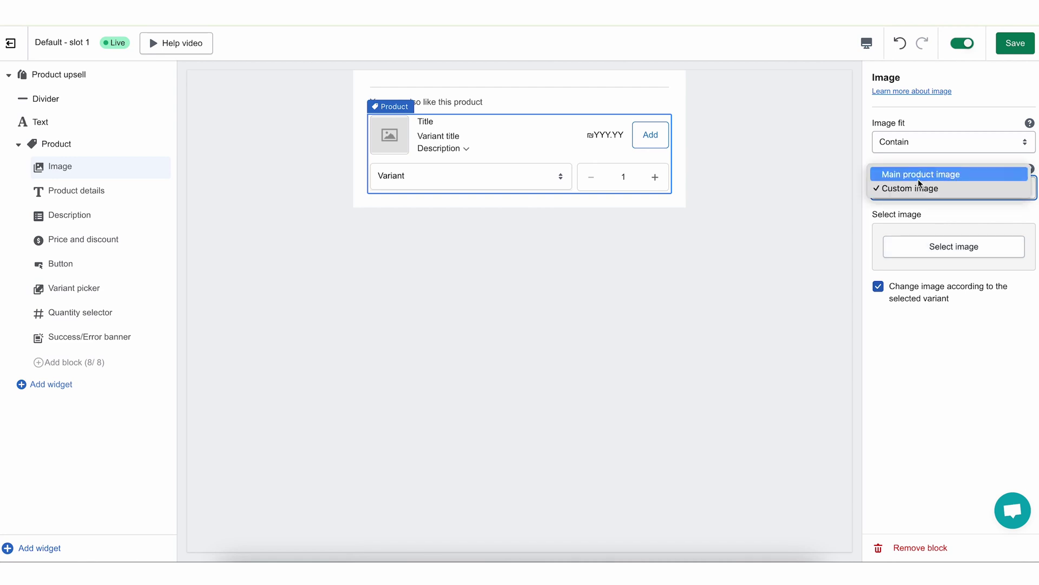
pyautogui.click(918, 180)
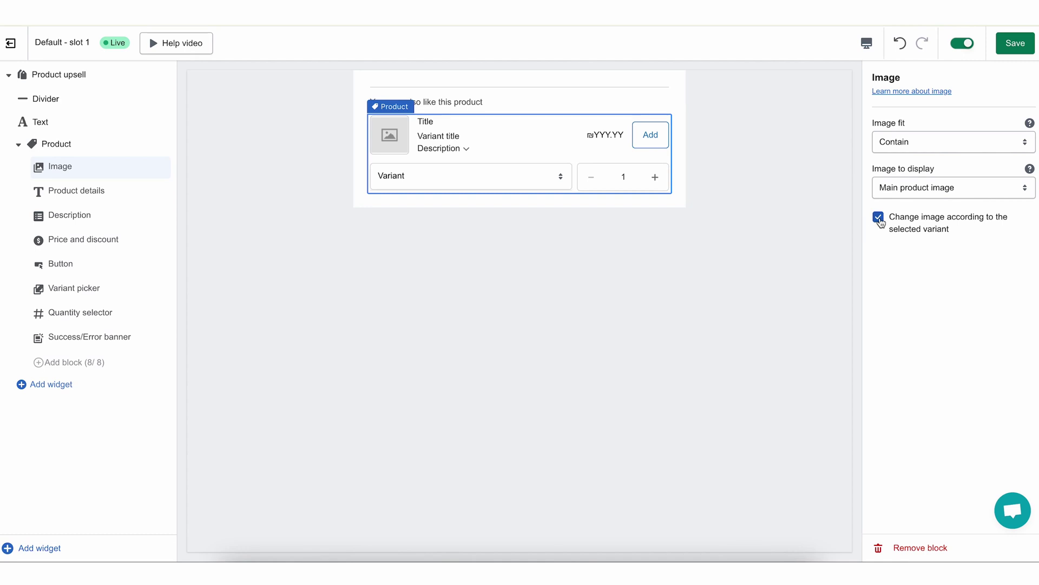
pyautogui.click(548, 177)
pyautogui.click(904, 211)
# Enable the alternative product title in Product details and set it to 'This is a product'.
pyautogui.click(60, 199)
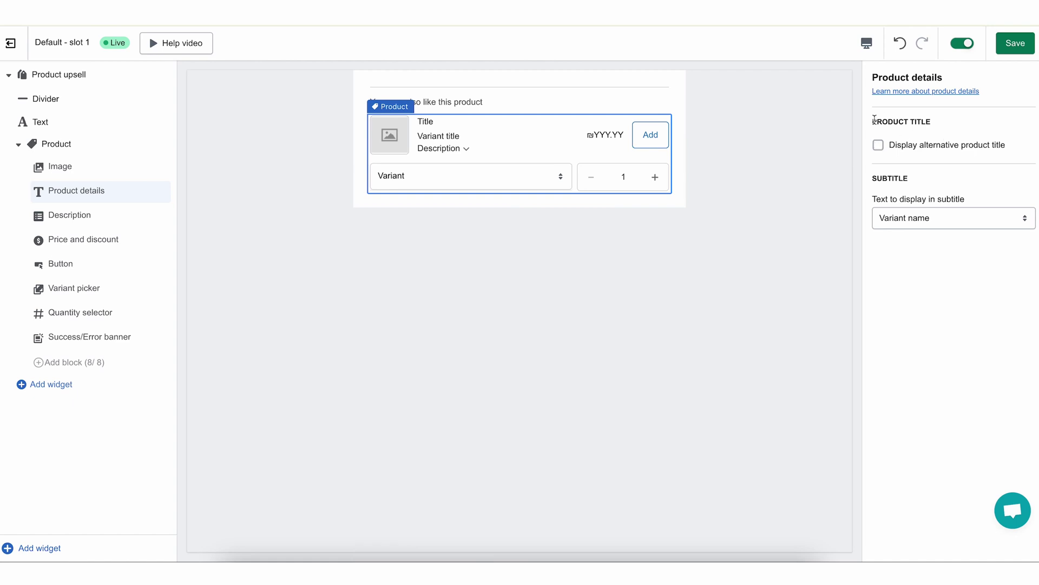
pyautogui.click(878, 145)
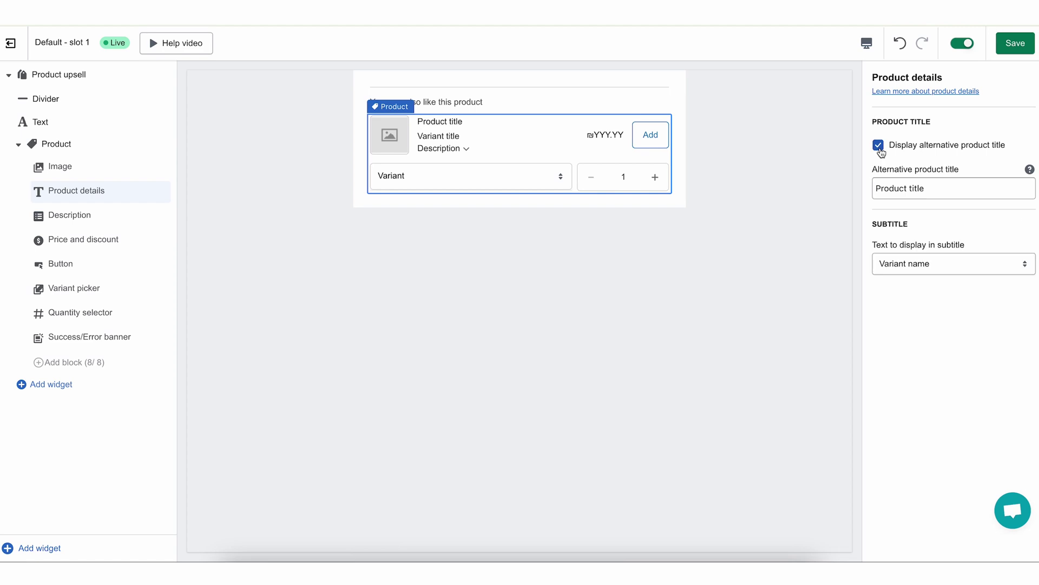
pyautogui.click(970, 187)
pyautogui.tripleClick(1017, 186)
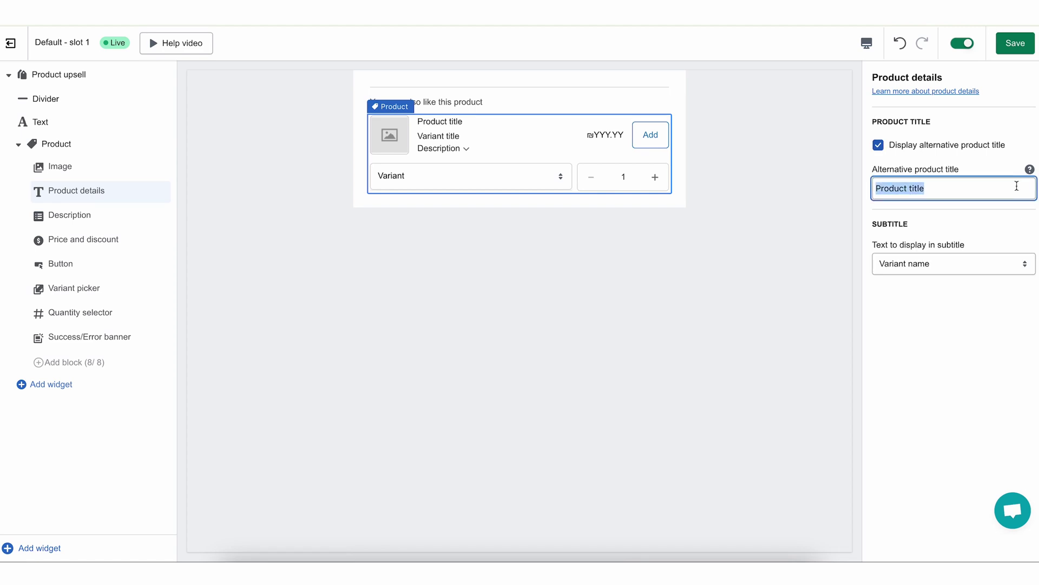
pyautogui.write('This is a prodcut')
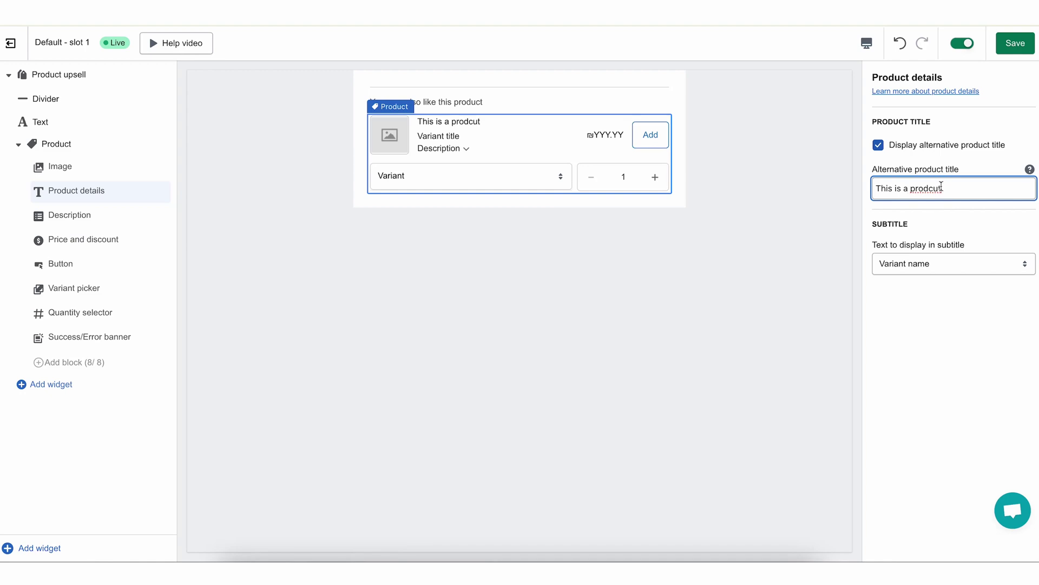
pyautogui.rightClick(941, 186)
pyautogui.click(931, 188)
pyautogui.tripleClick(938, 188)
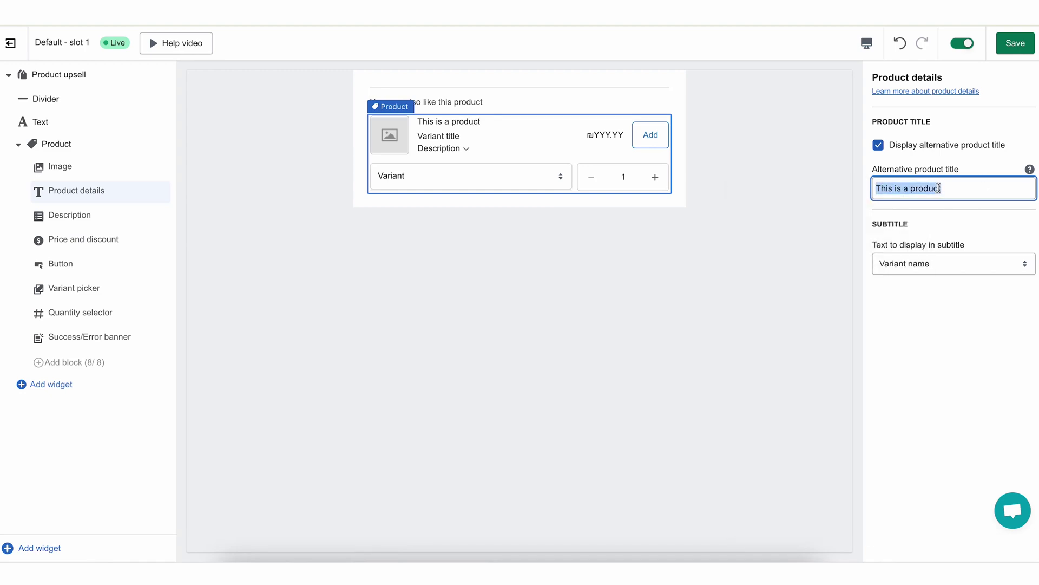
pyautogui.click(908, 185)
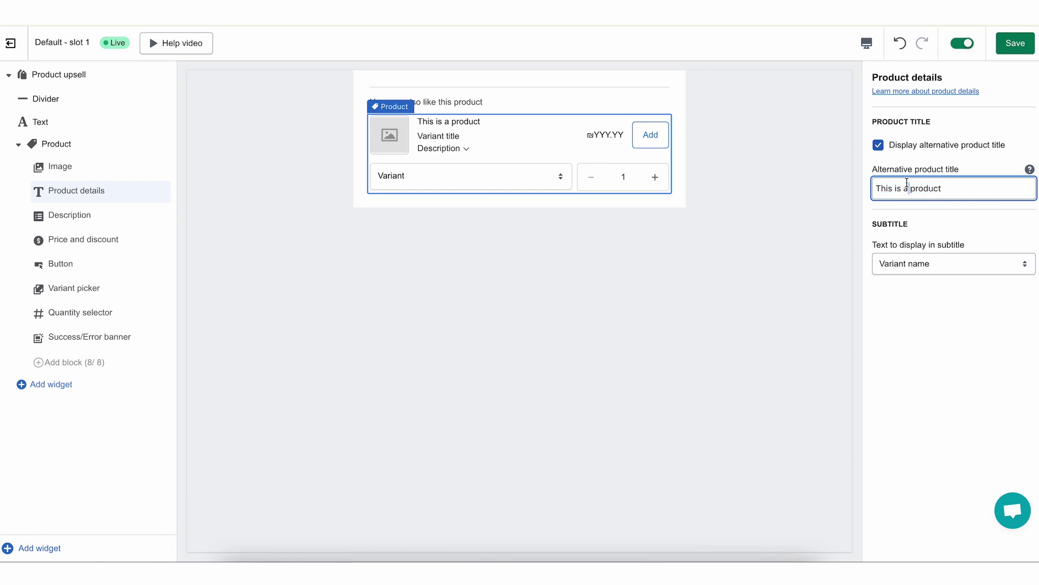
# Turn off the alternative product title in Product details.
pyautogui.click(878, 146)
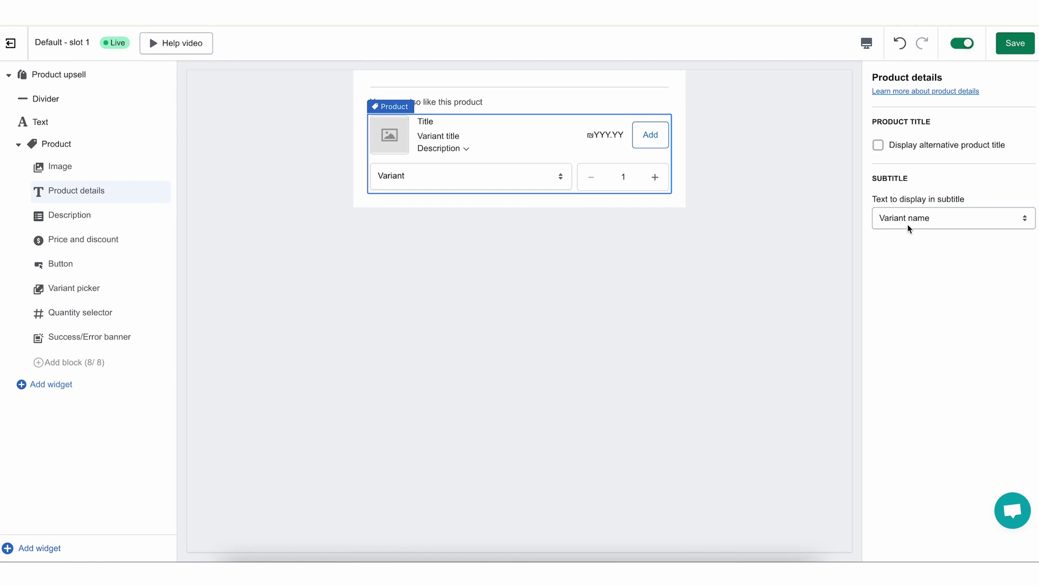
pyautogui.doubleClick(881, 175)
pyautogui.click(922, 181)
# Try None and Custom text for the subtitle, set it back to Variant name, and save.
pyautogui.click(900, 212)
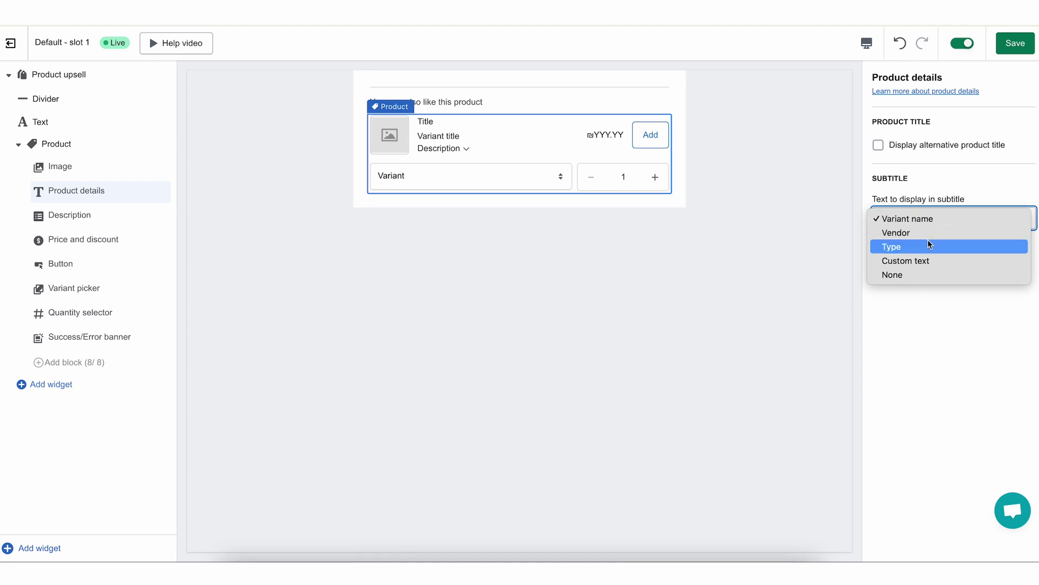
pyautogui.click(954, 275)
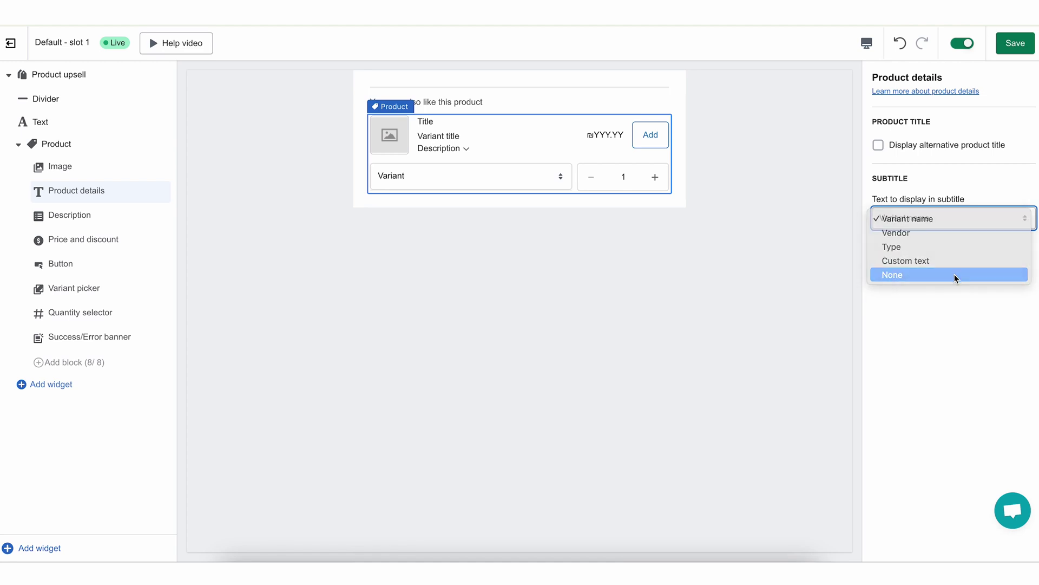
pyautogui.click(954, 214)
pyautogui.click(944, 204)
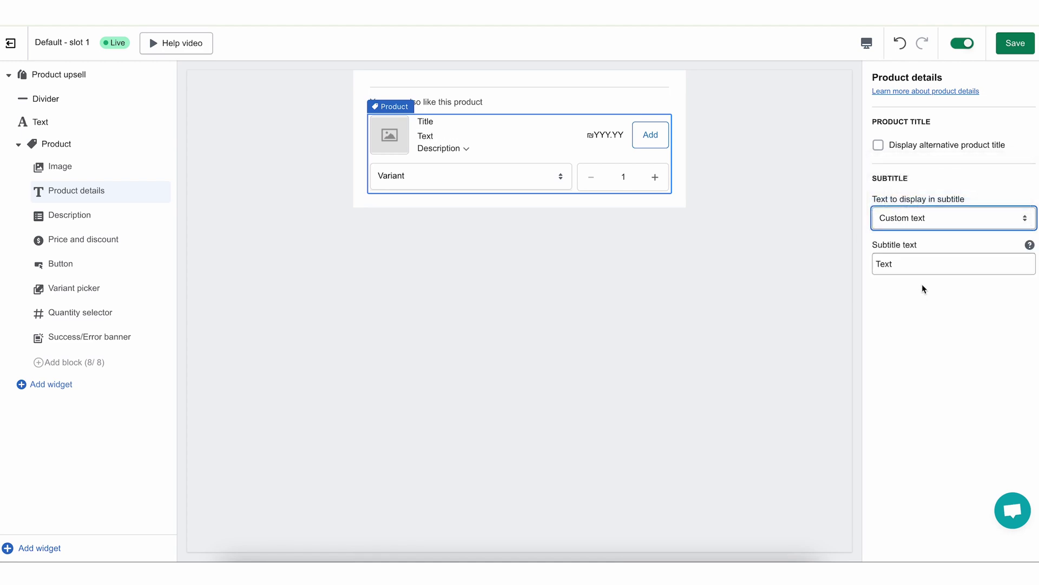
pyautogui.doubleClick(922, 264)
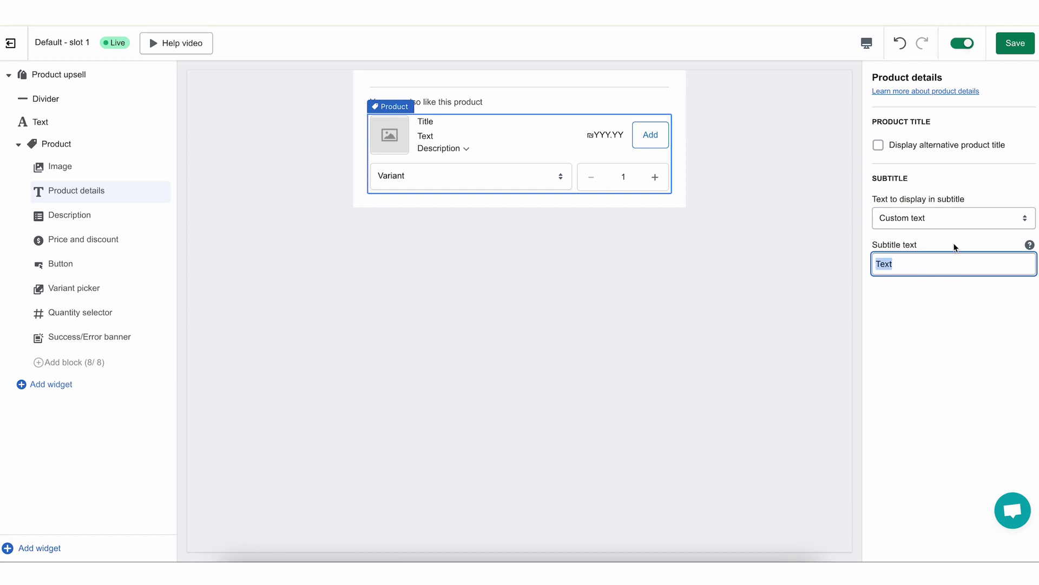
pyautogui.click(955, 219)
pyautogui.click(932, 181)
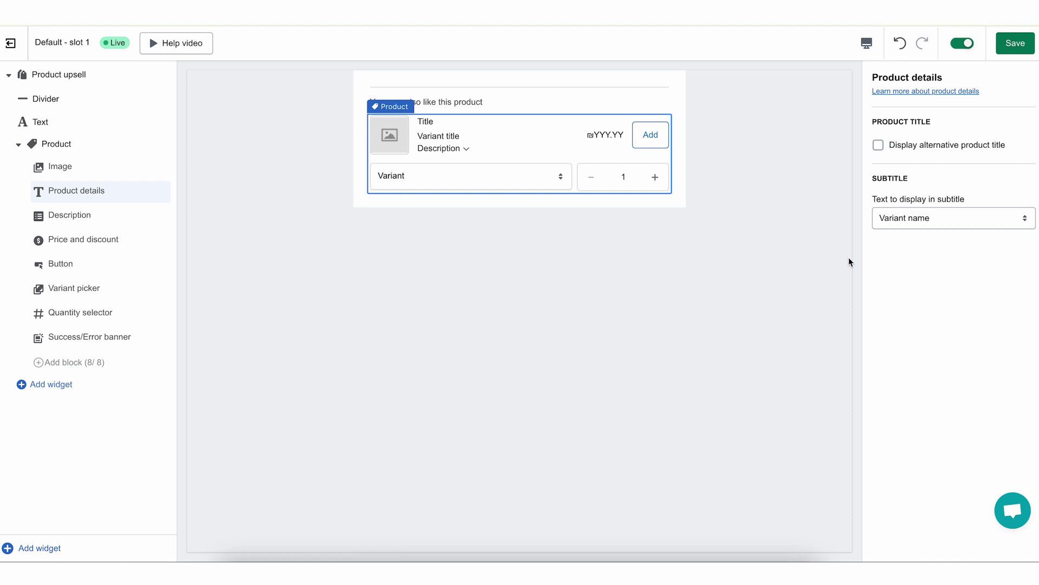
pyautogui.click(1020, 43)
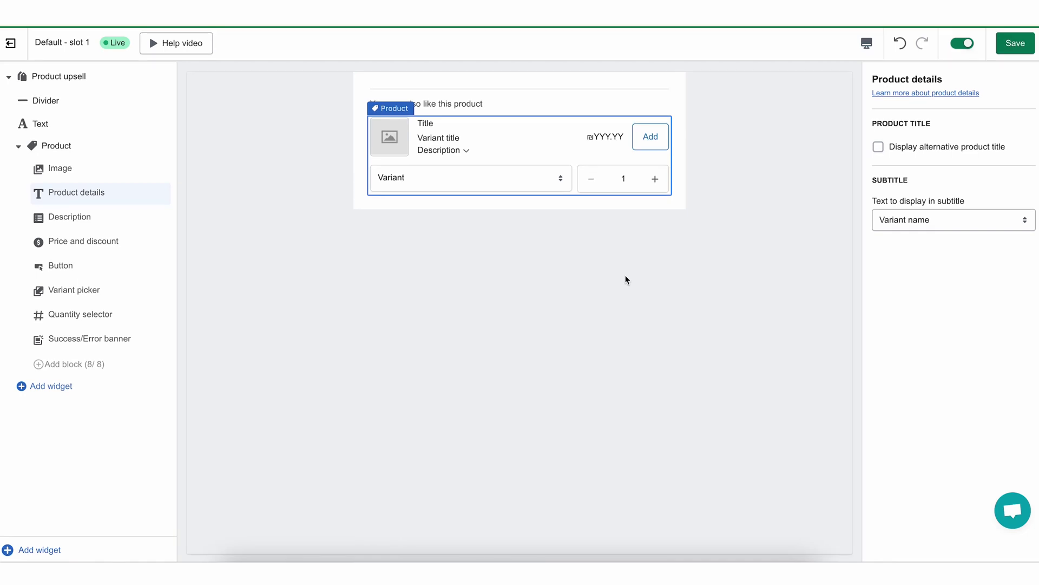
pyautogui.click(80, 216)
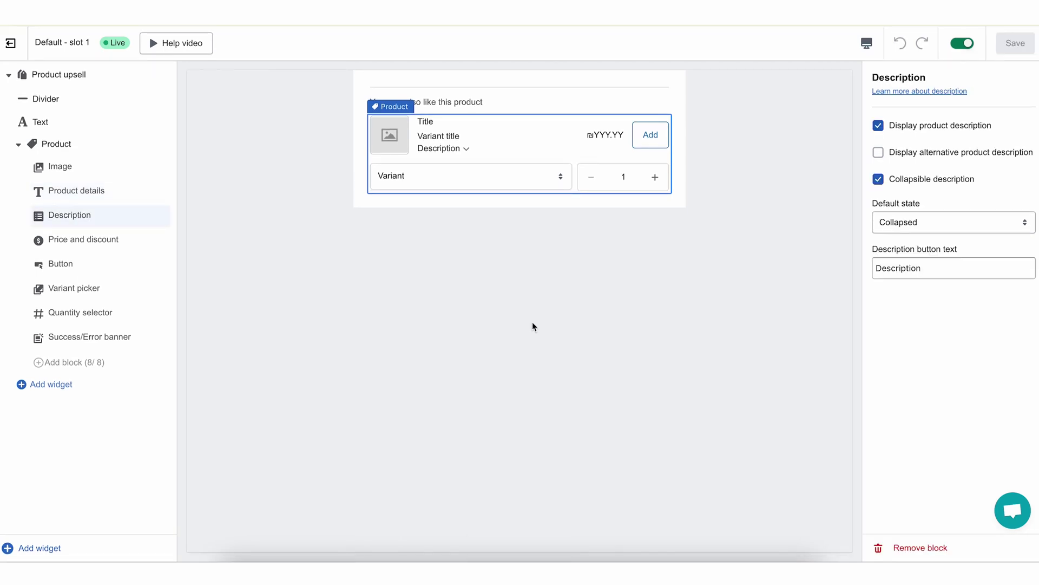
pyautogui.click(466, 150)
pyautogui.click(468, 151)
pyautogui.click(465, 151)
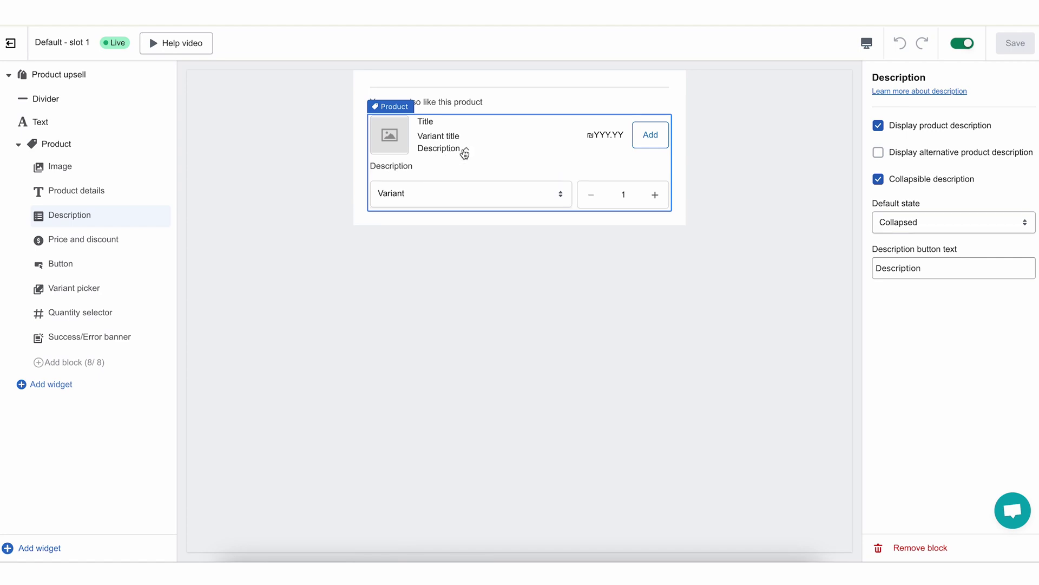
pyautogui.click(466, 151)
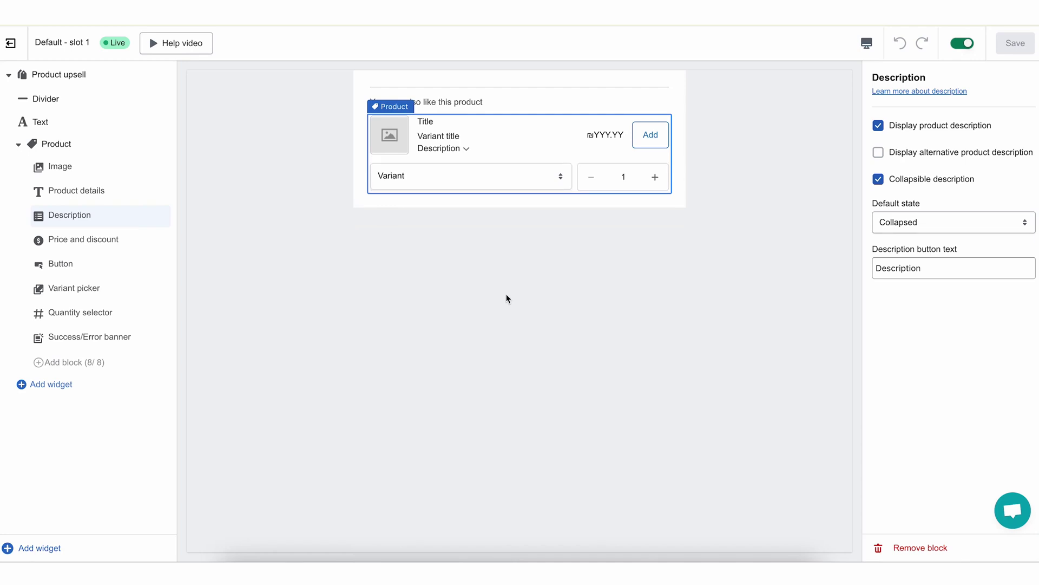
pyautogui.click(465, 151)
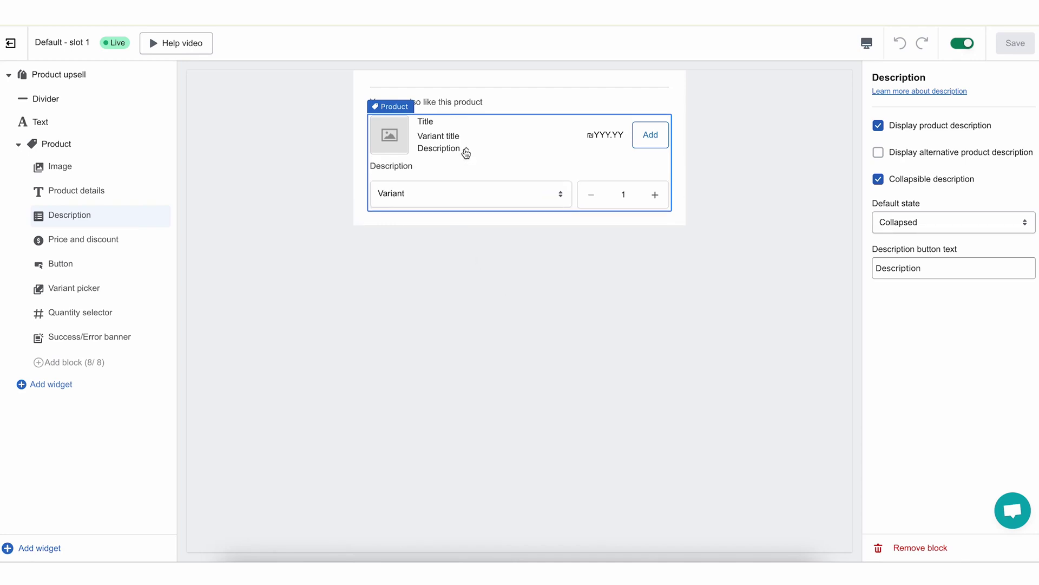
pyautogui.click(465, 151)
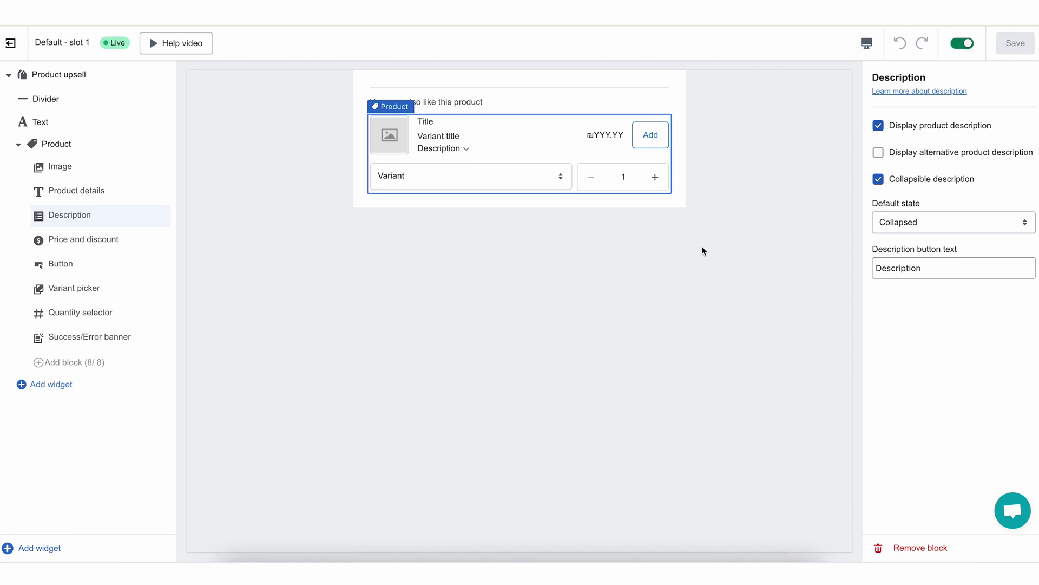
pyautogui.click(879, 126)
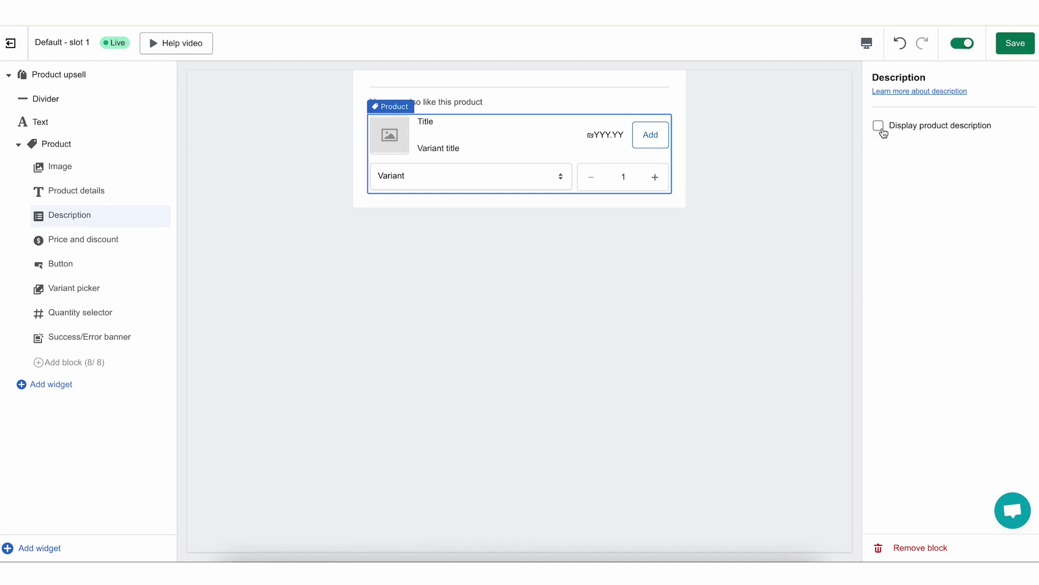
pyautogui.click(880, 129)
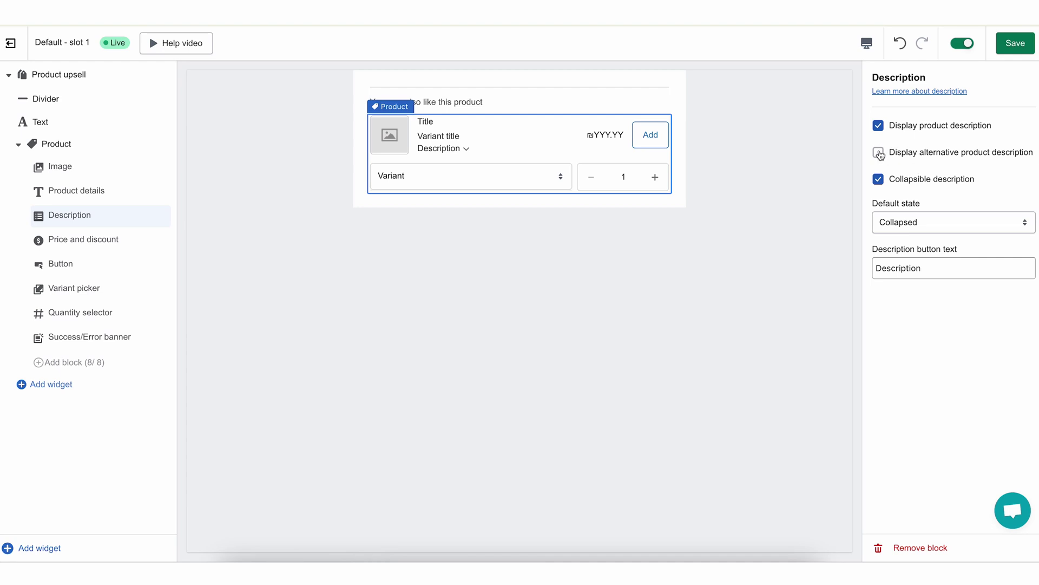
pyautogui.click(879, 155)
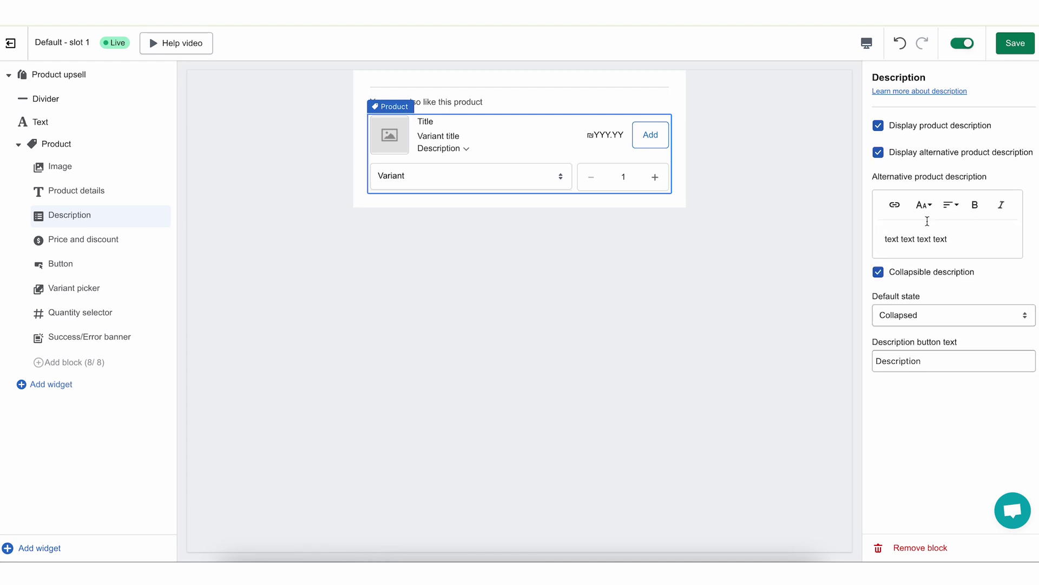
pyautogui.click(466, 148)
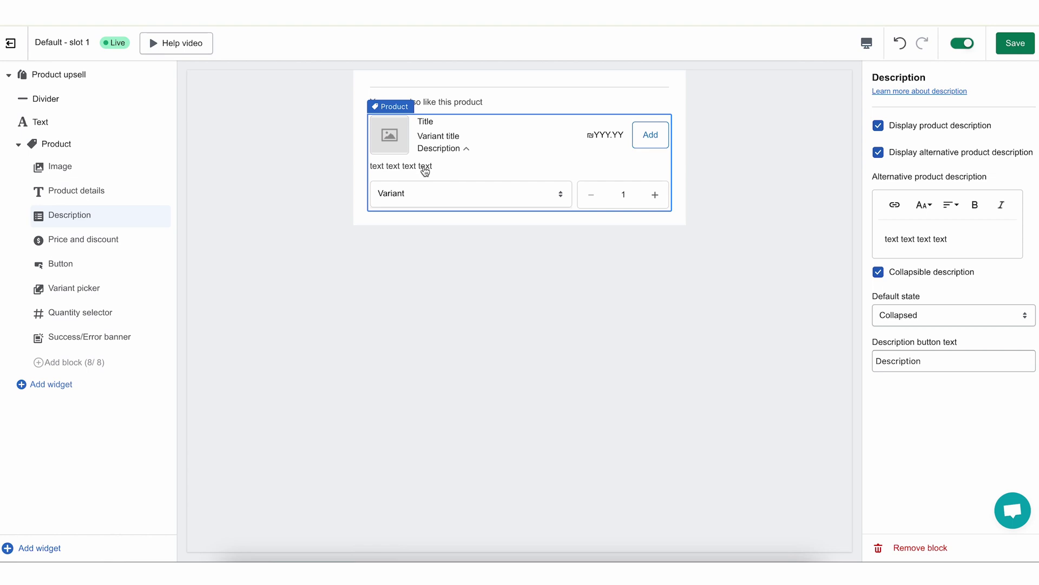
pyautogui.moveTo(434, 167); pyautogui.dragTo(379, 172)
pyautogui.click(466, 149)
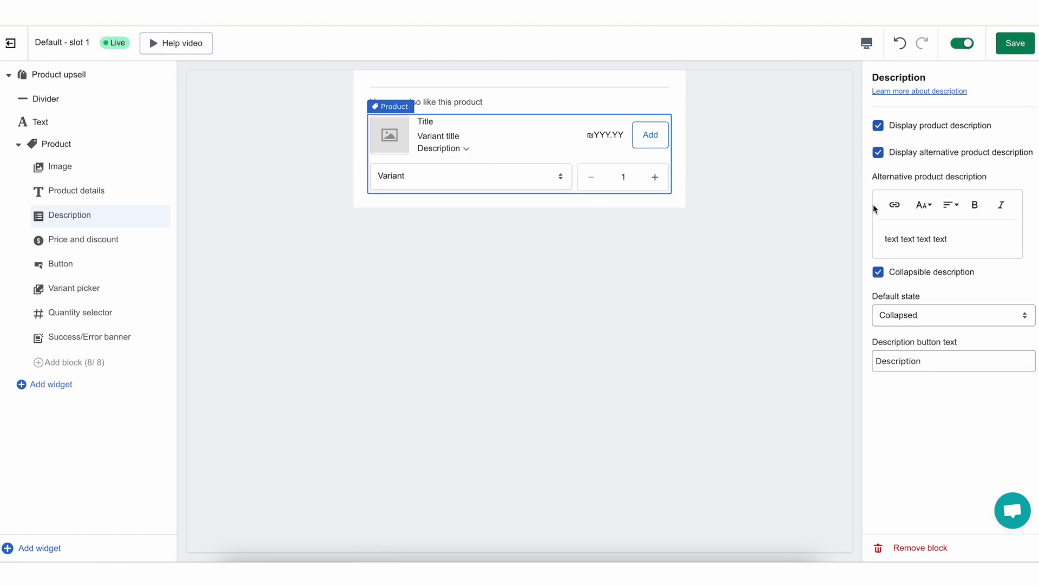
pyautogui.tripleClick(921, 241)
pyautogui.click(921, 242)
pyautogui.click(879, 152)
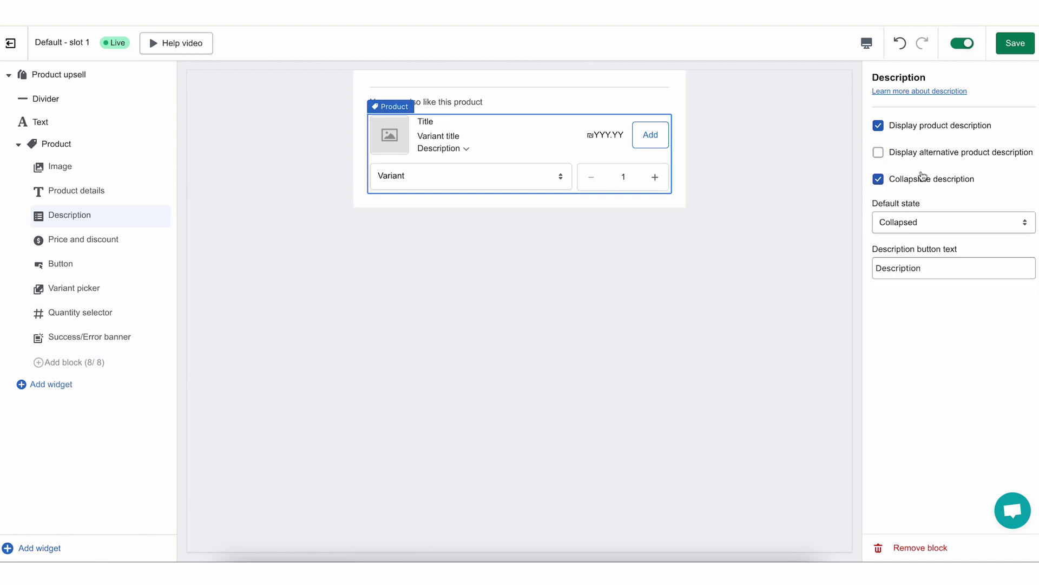
# Toggle Collapsible description off and on, and set its default state to Collapsed after trying Expanded.
pyautogui.click(879, 181)
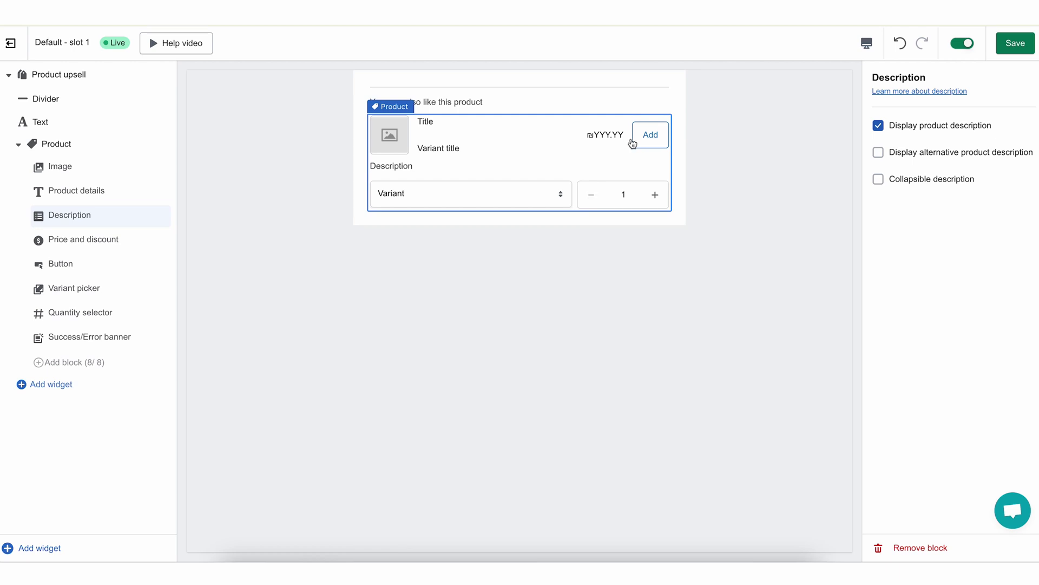
pyautogui.click(879, 181)
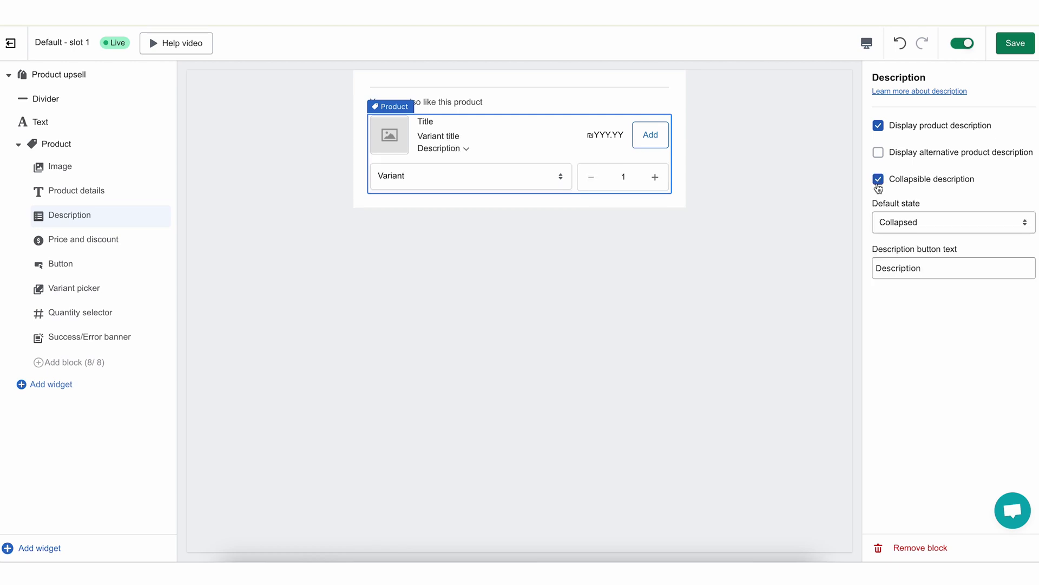
pyautogui.click(1025, 232)
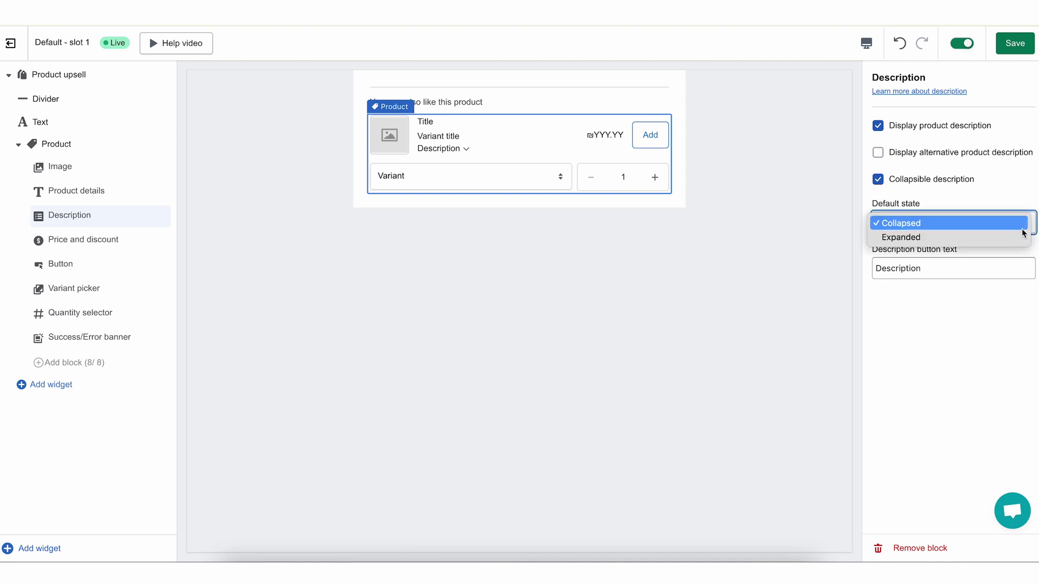
pyautogui.click(983, 237)
pyautogui.click(991, 224)
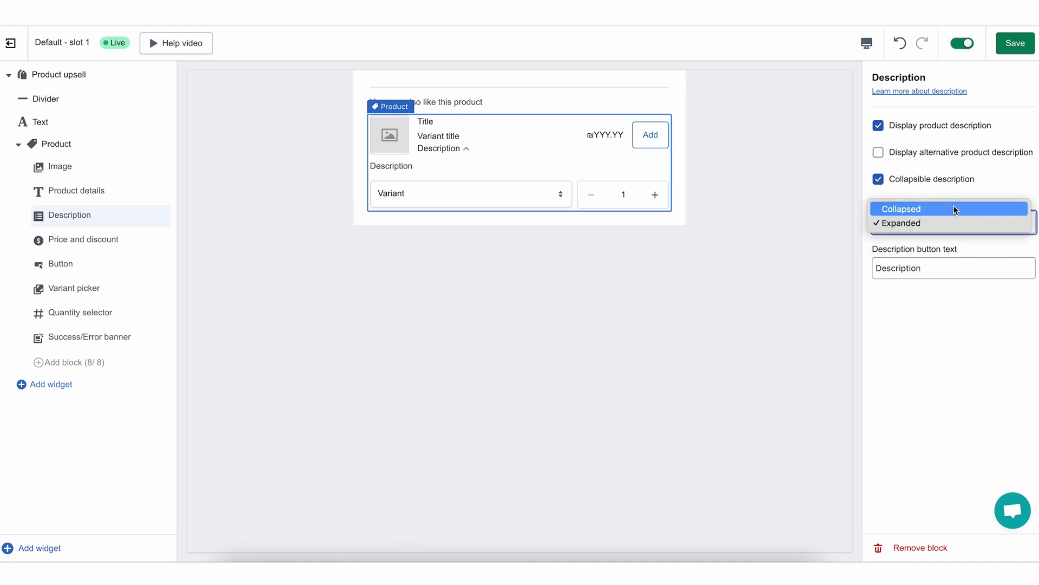
pyautogui.click(951, 204)
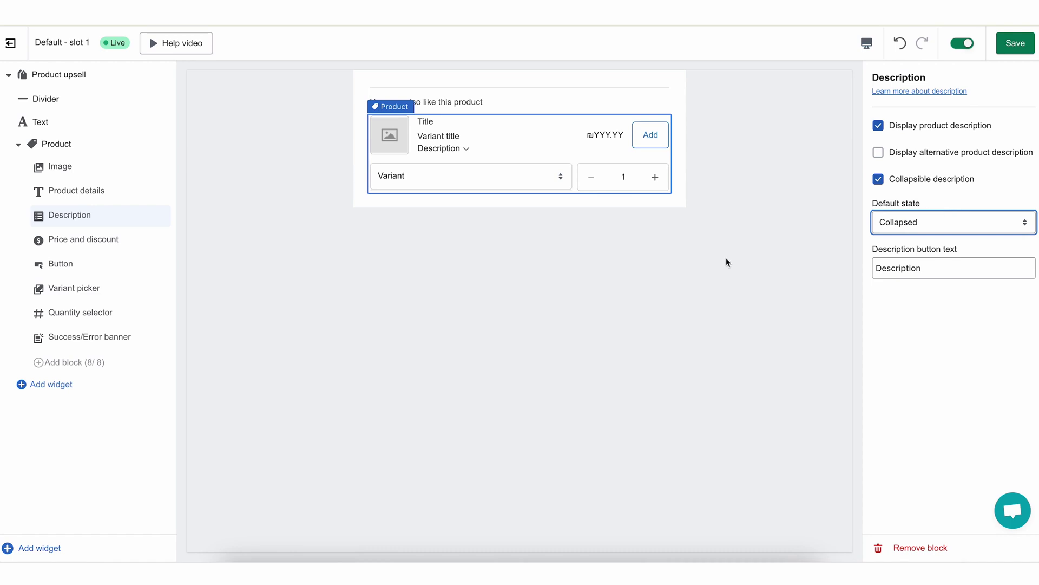
# Select the 'Description' button text and save the widget.
pyautogui.click(991, 272)
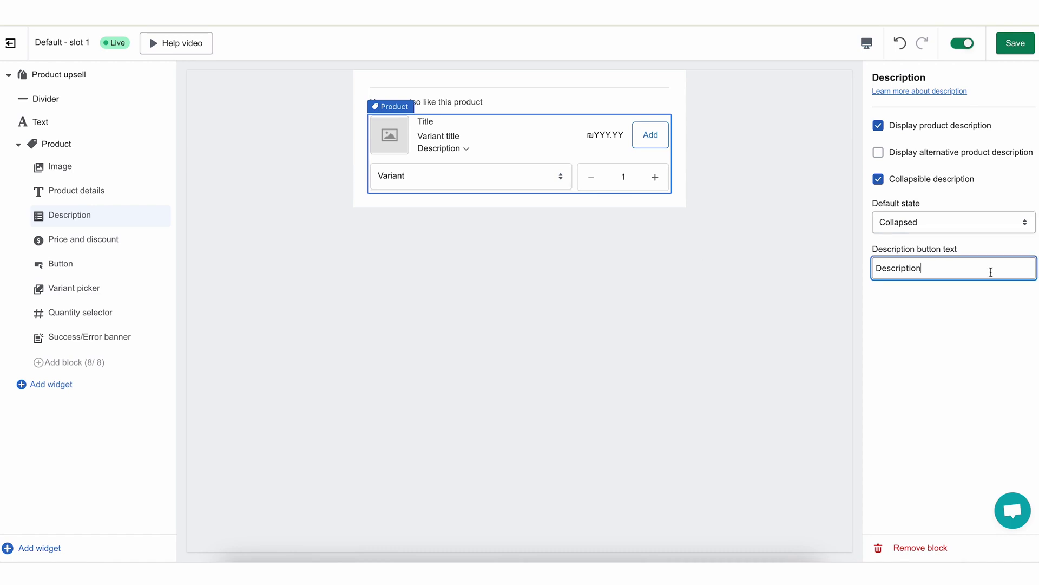
pyautogui.hotkey('ctrl', 'a')
pyautogui.click(1021, 43)
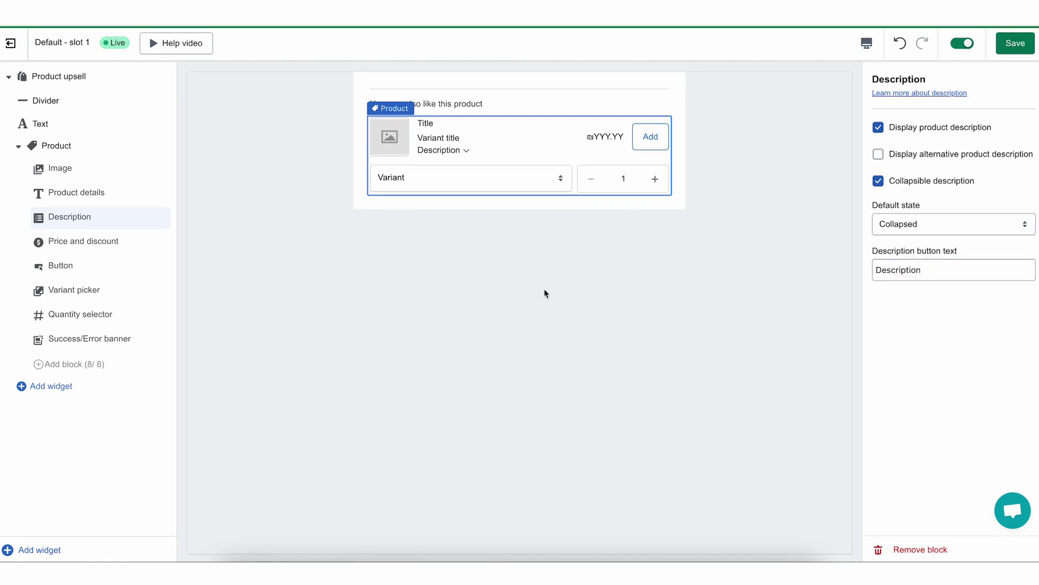
# Open Price and discount and turn on the struck-through compare-to price.
pyautogui.click(105, 244)
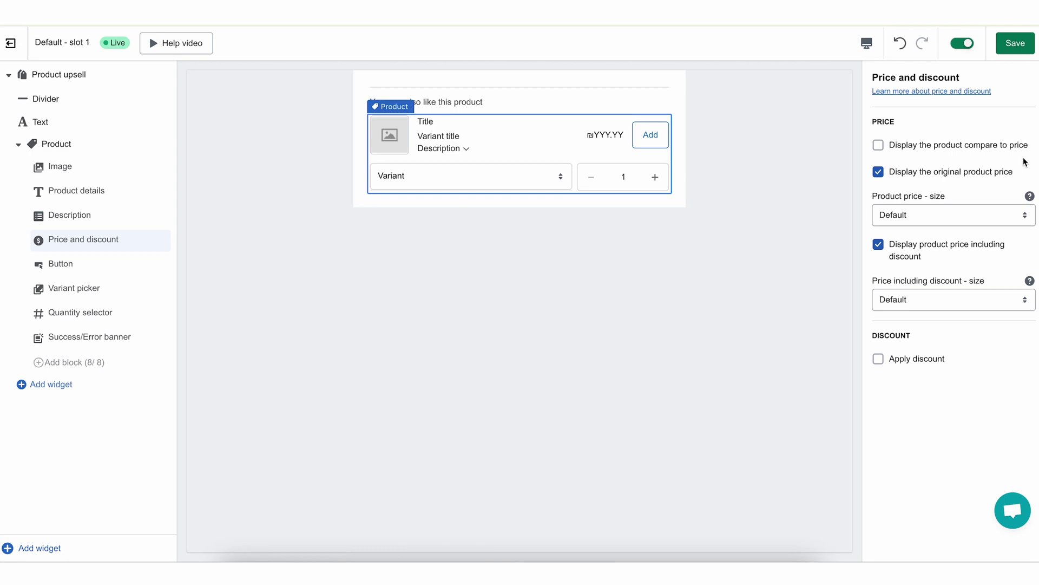
pyautogui.moveTo(1024, 173)
pyautogui.moveTo(959, 185)
pyautogui.click(879, 148)
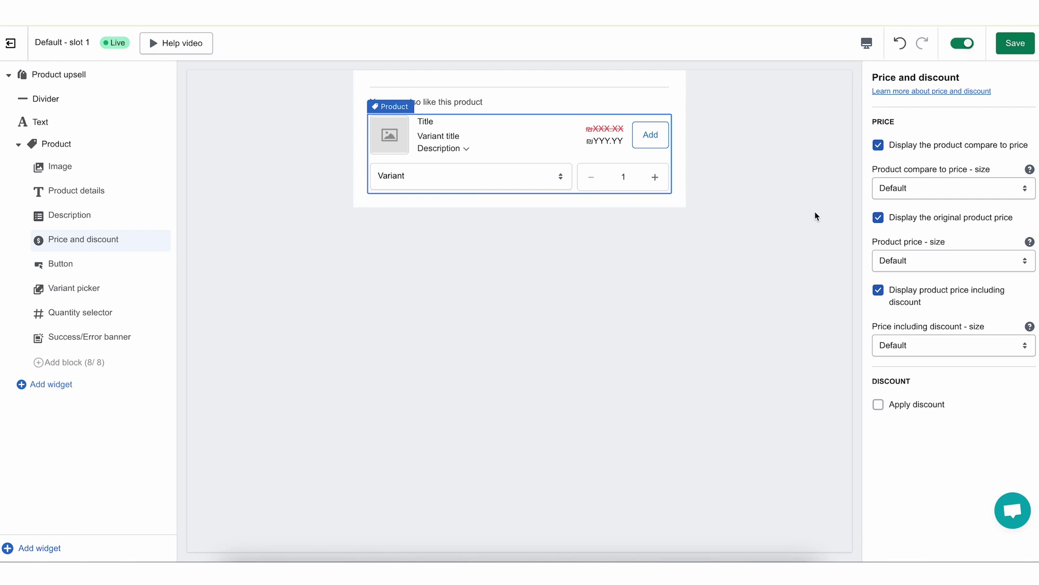
# Toggle the compare-at price off and on, and set its size to Large after trying Medium.
pyautogui.click(878, 145)
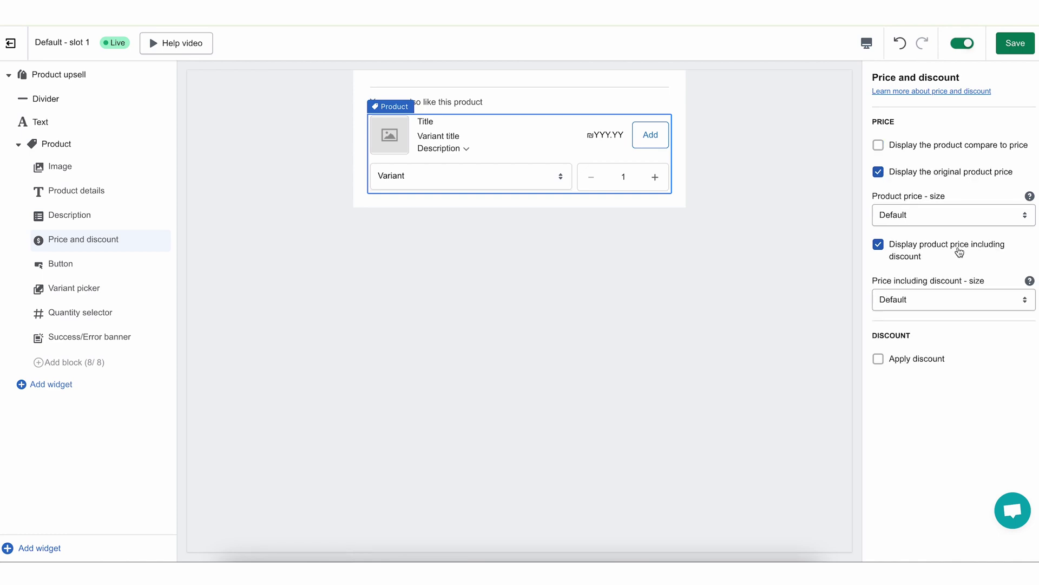
pyautogui.click(878, 146)
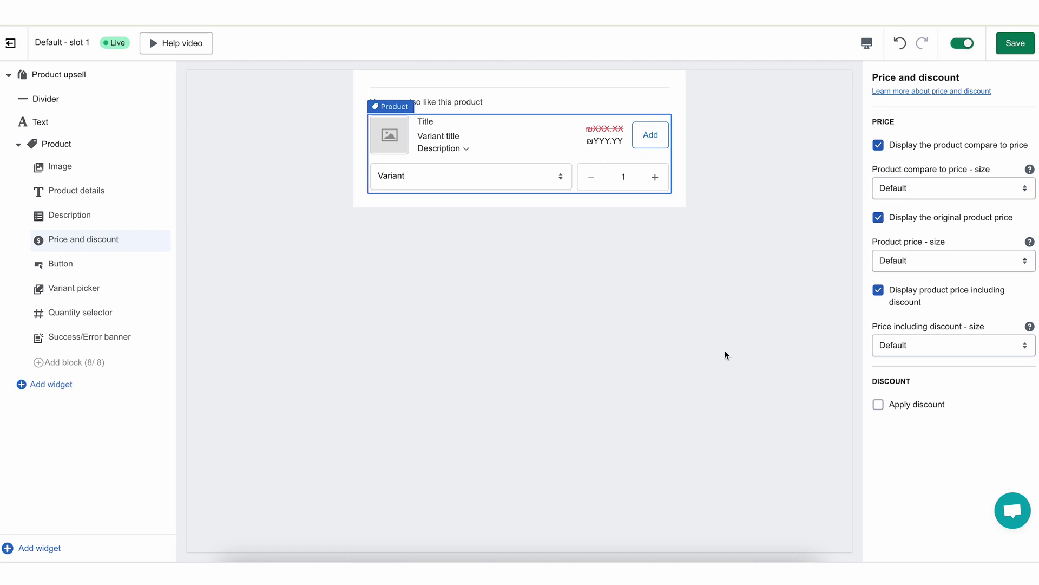
pyautogui.click(954, 188)
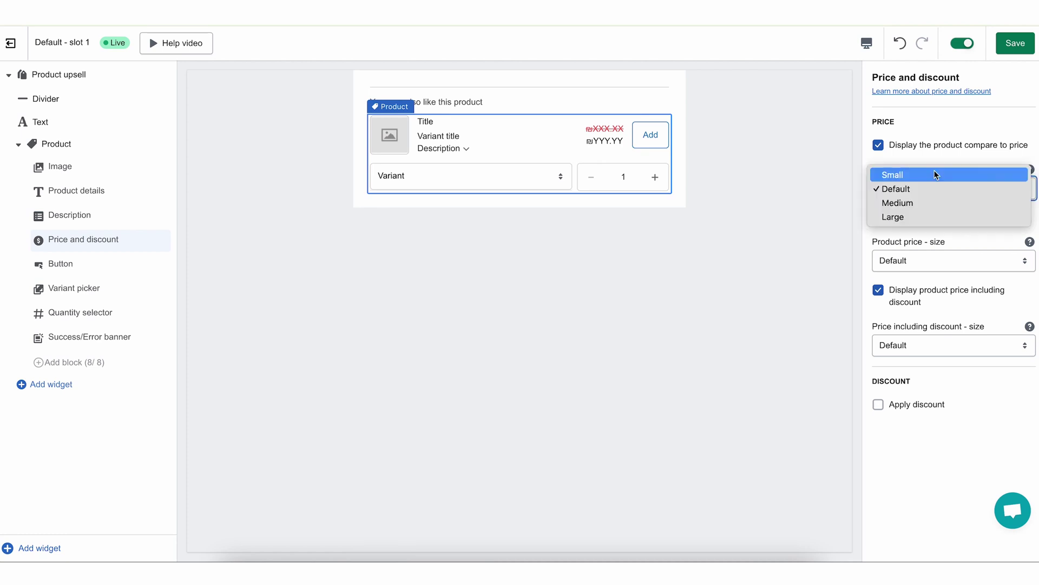
pyautogui.click(923, 205)
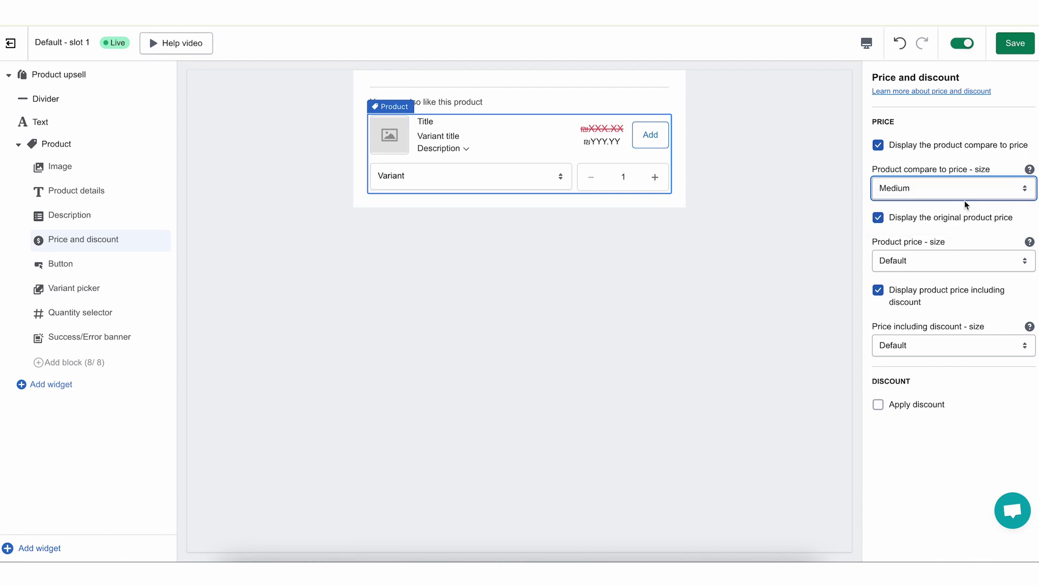
pyautogui.click(937, 188)
pyautogui.click(931, 229)
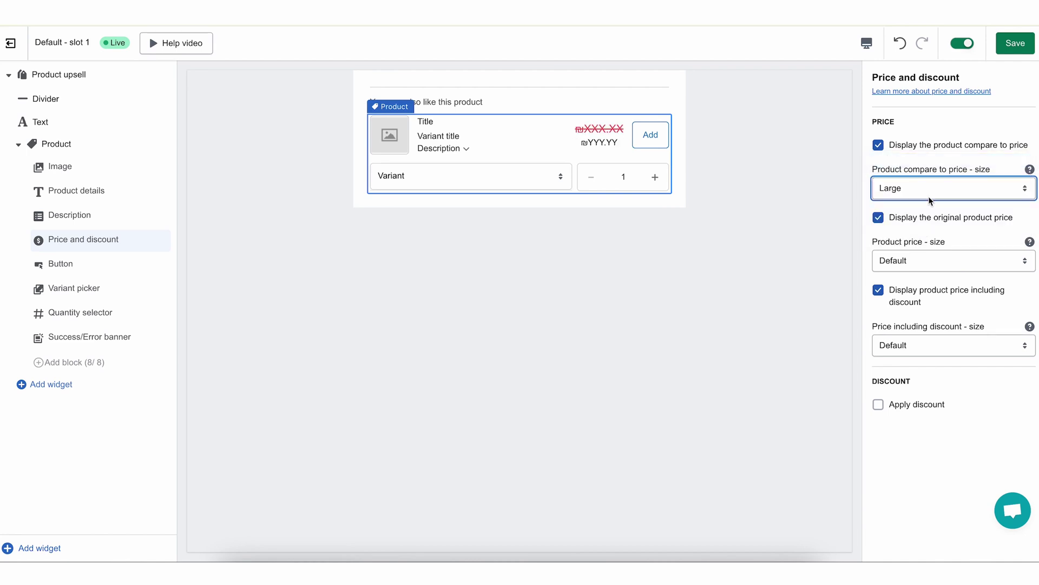
pyautogui.click(927, 192)
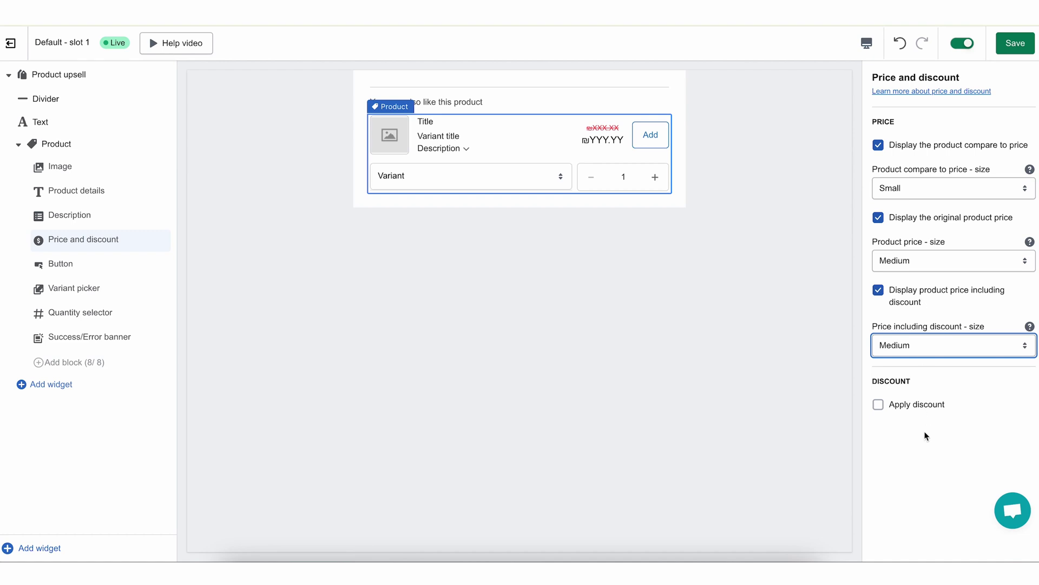
# Enable the 10% upsell discount and set product and discounted price sizes to Default.
pyautogui.click(874, 402)
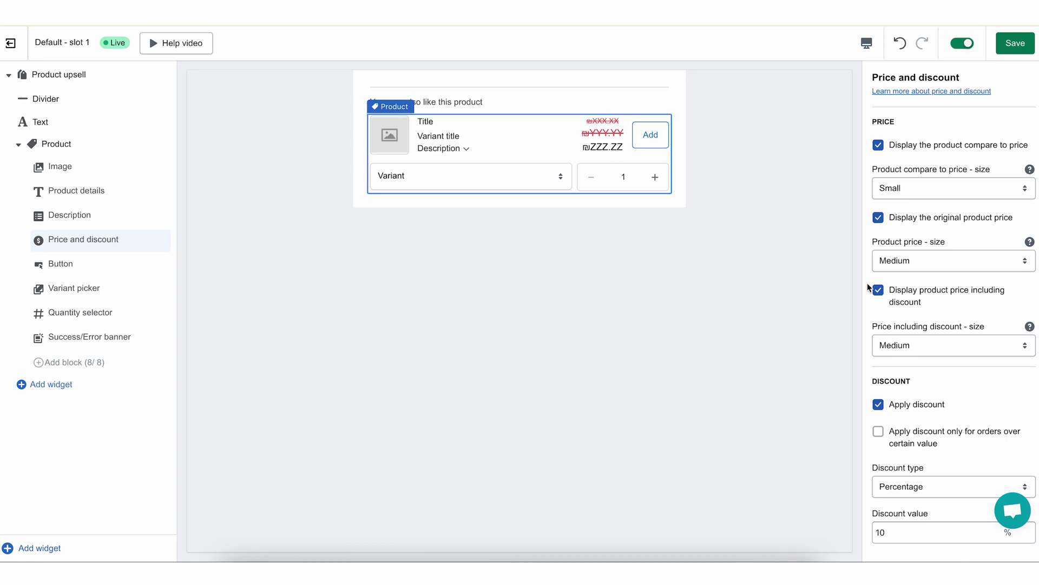
pyautogui.click(904, 268)
pyautogui.click(899, 246)
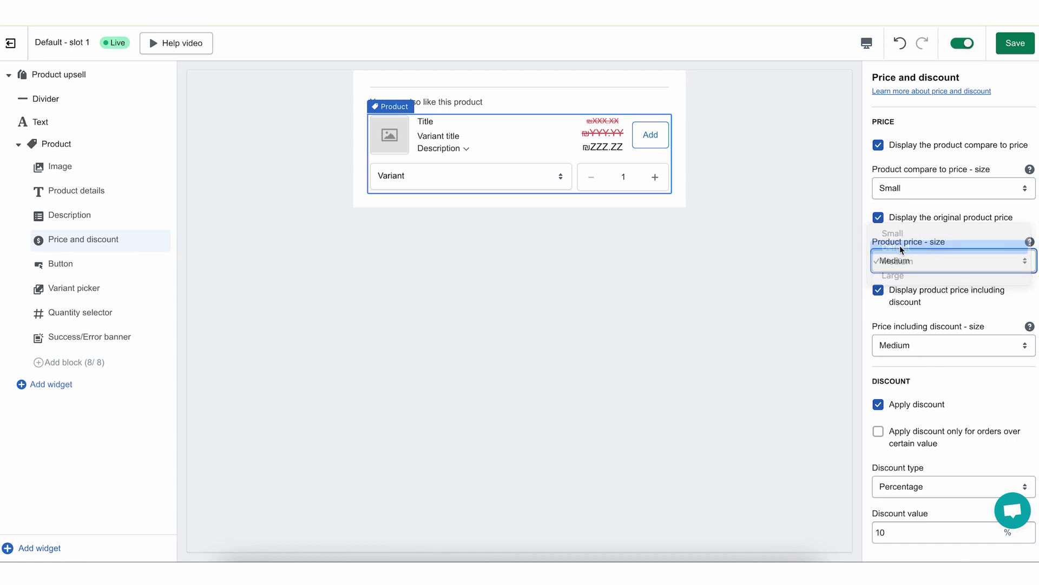
pyautogui.click(959, 347)
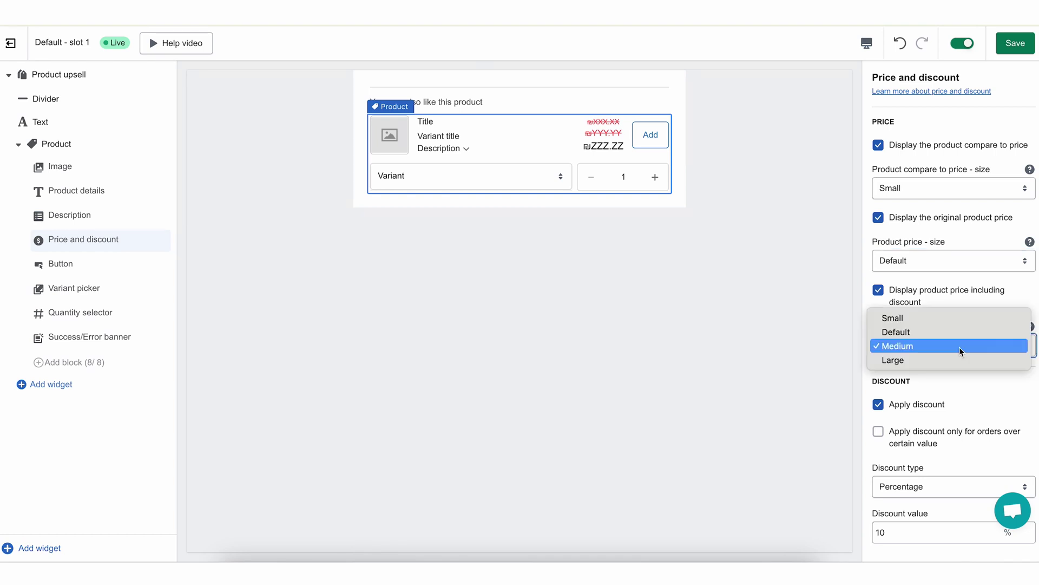
pyautogui.click(821, 378)
pyautogui.press('Up')
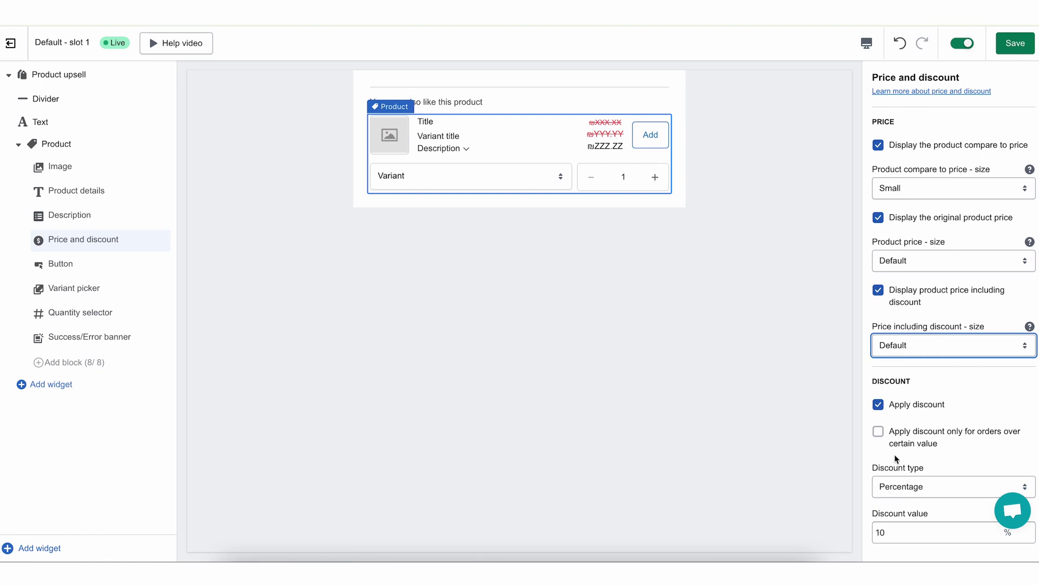
# Try a minimum order value of 0, then turn the minimum order condition off.
pyautogui.click(879, 433)
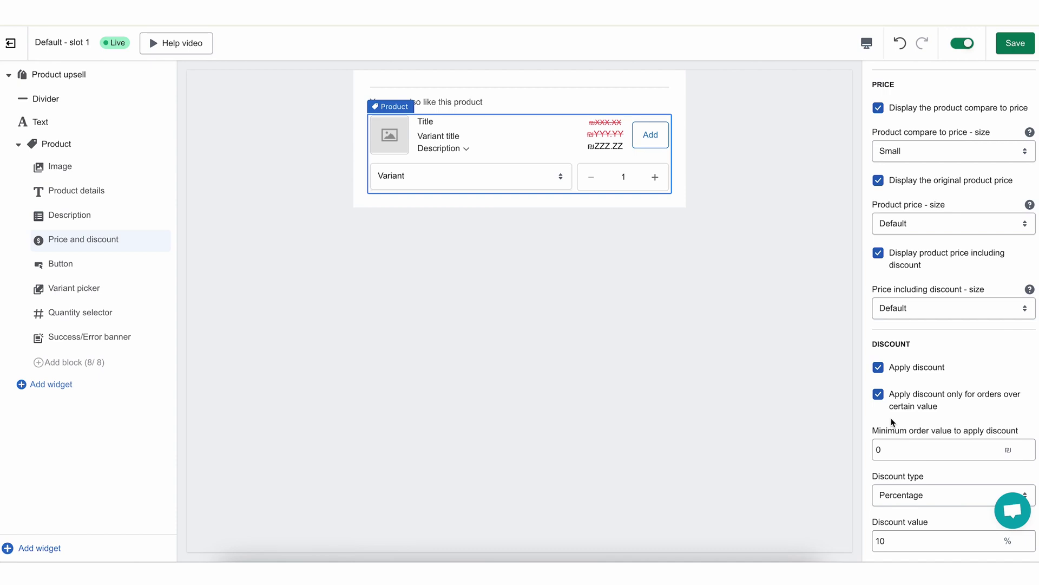
pyautogui.doubleClick(893, 448)
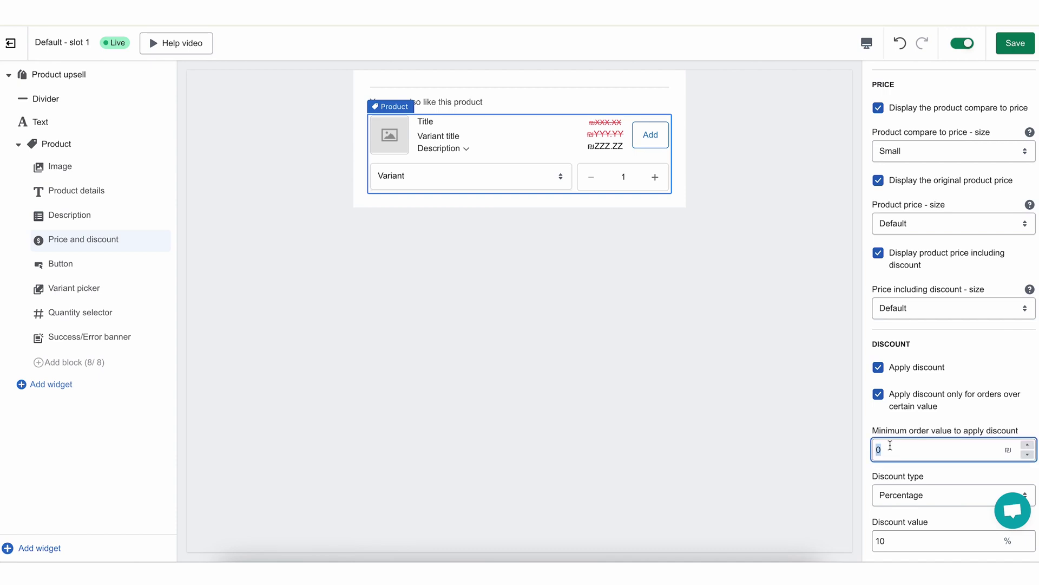
pyautogui.press('Left')
pyautogui.click(879, 396)
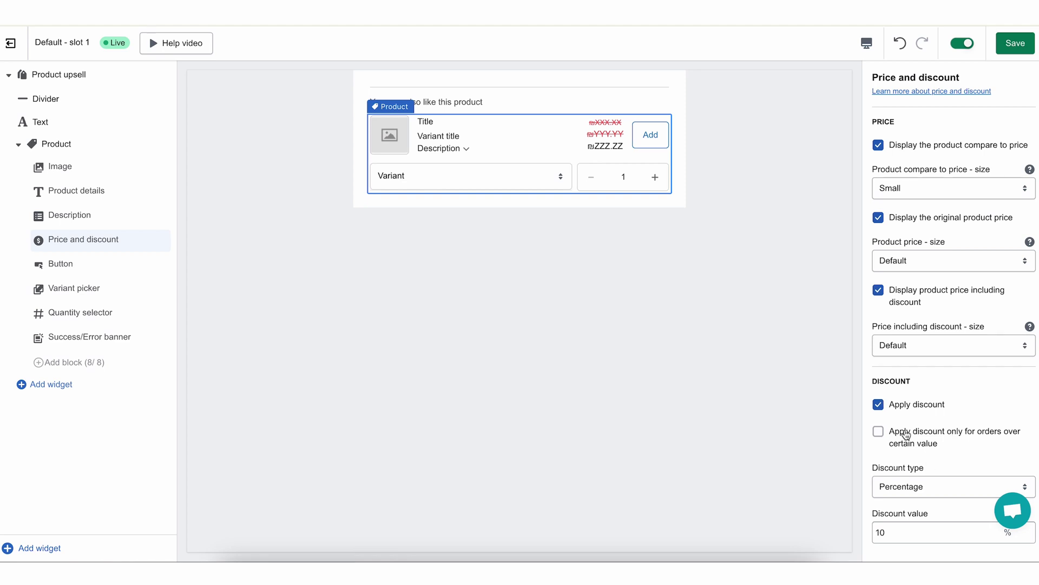
# Try Fixed amount per unit and per order discount types, previewing quantities 3 and 1.
pyautogui.click(943, 487)
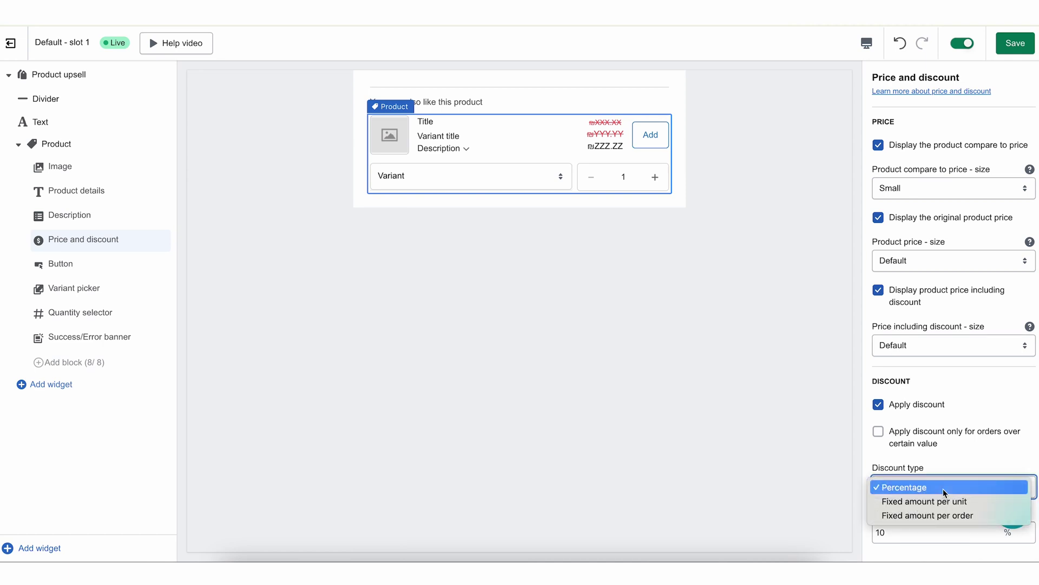
pyautogui.click(898, 502)
pyautogui.doubleClick(654, 178)
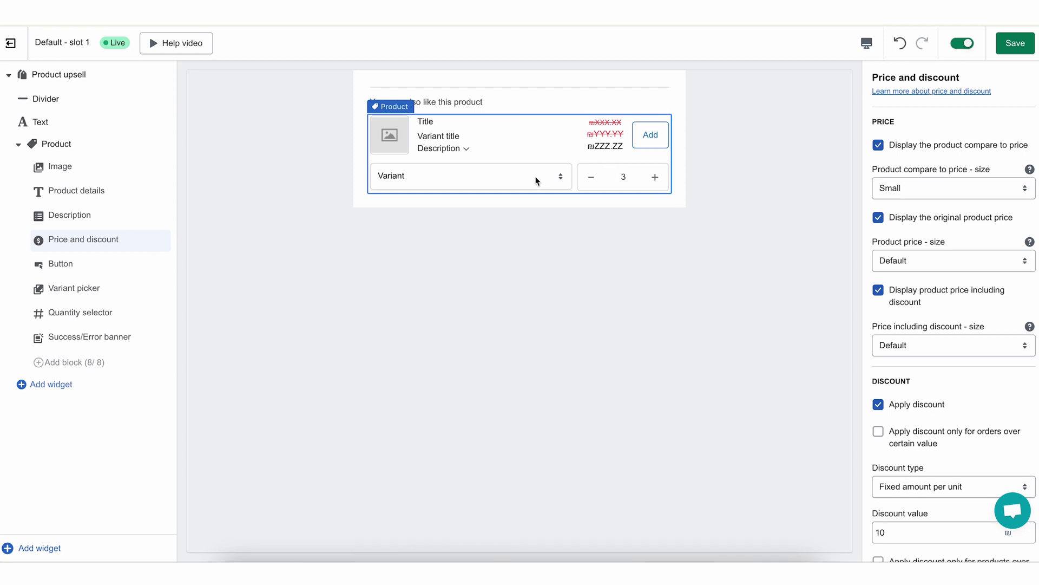
pyautogui.doubleClick(592, 176)
pyautogui.click(950, 486)
pyautogui.click(930, 501)
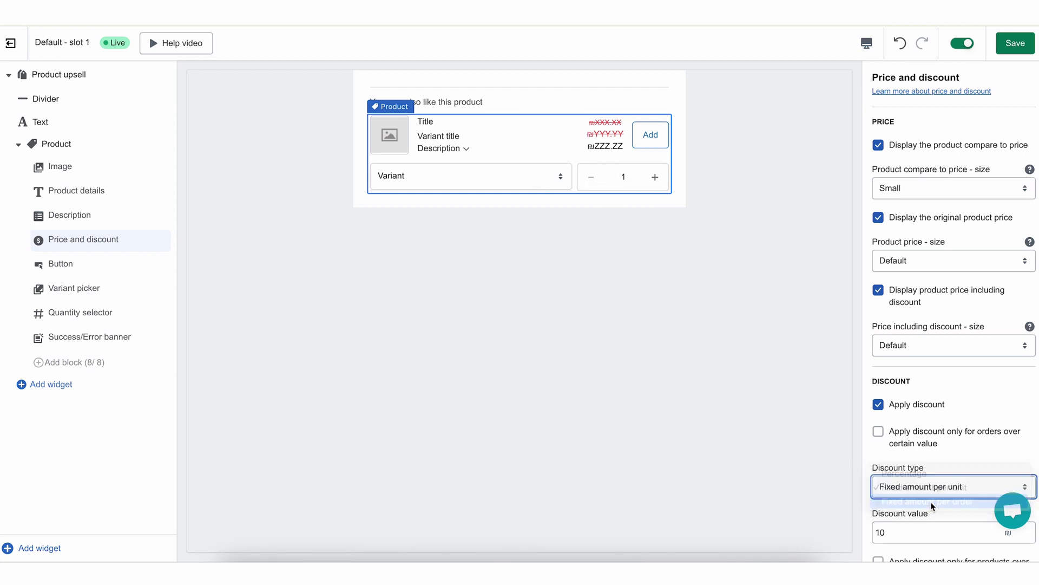
pyautogui.click(907, 539)
pyautogui.doubleClick(655, 178)
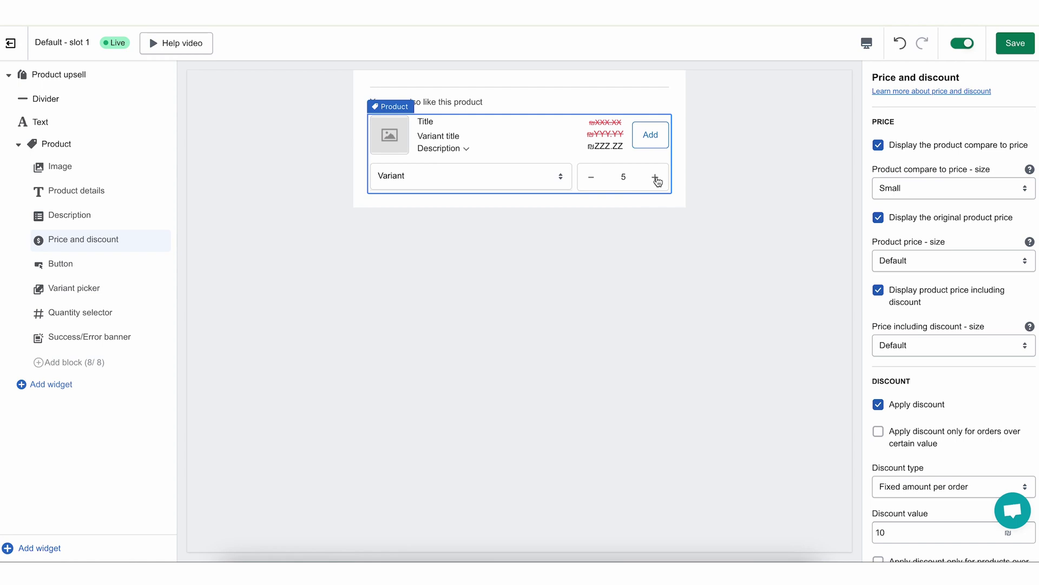
pyautogui.doubleClick(587, 183)
pyautogui.doubleClick(587, 183)
# Set the discount type back to Percentage with value 10 and save.
pyautogui.click(907, 486)
pyautogui.click(897, 460)
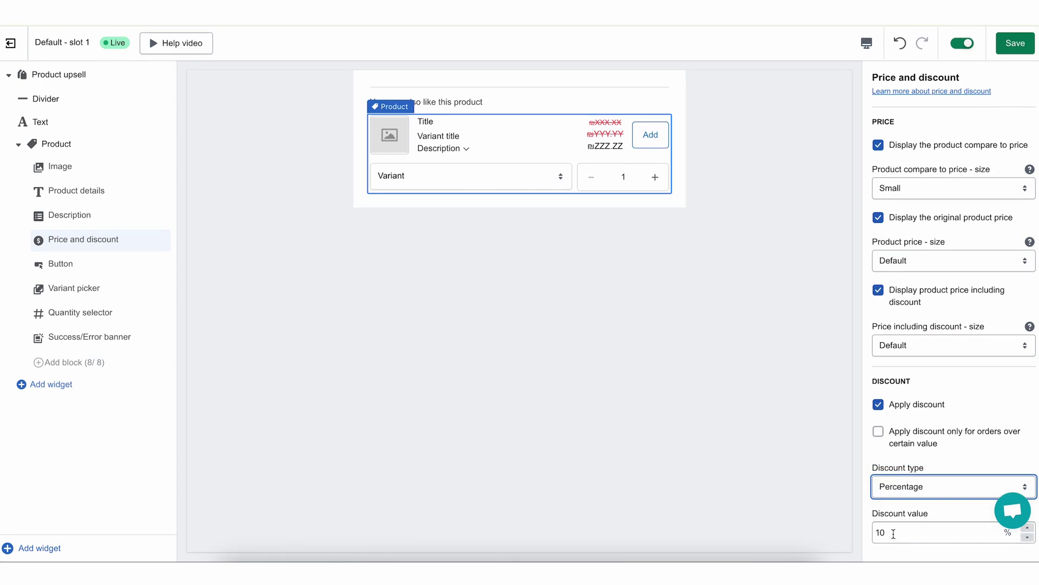
pyautogui.click(894, 533)
pyautogui.click(782, 372)
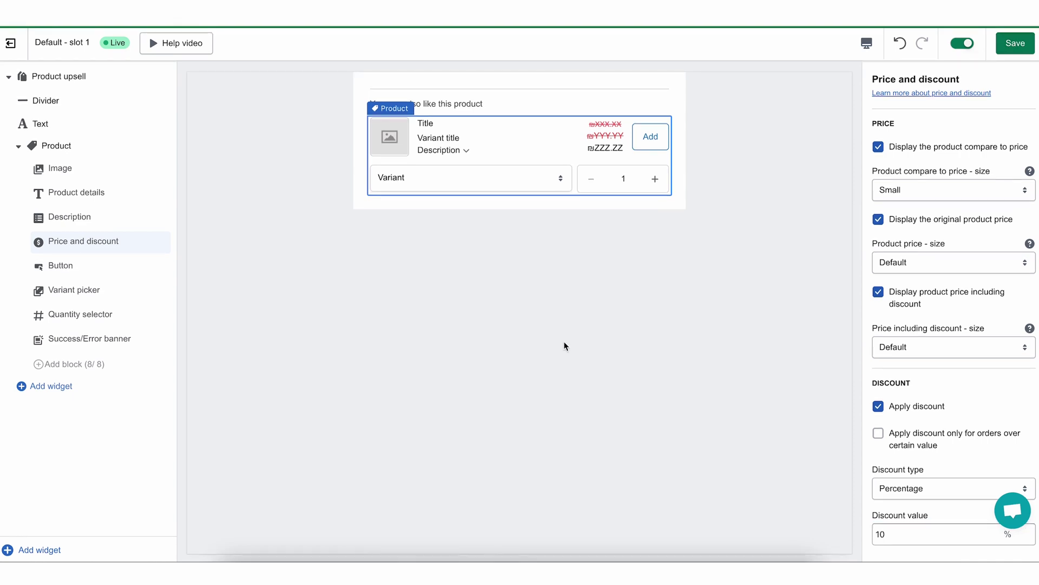
# In the Button block, try Primary and Plain button types, then return to Secondary.
pyautogui.click(86, 266)
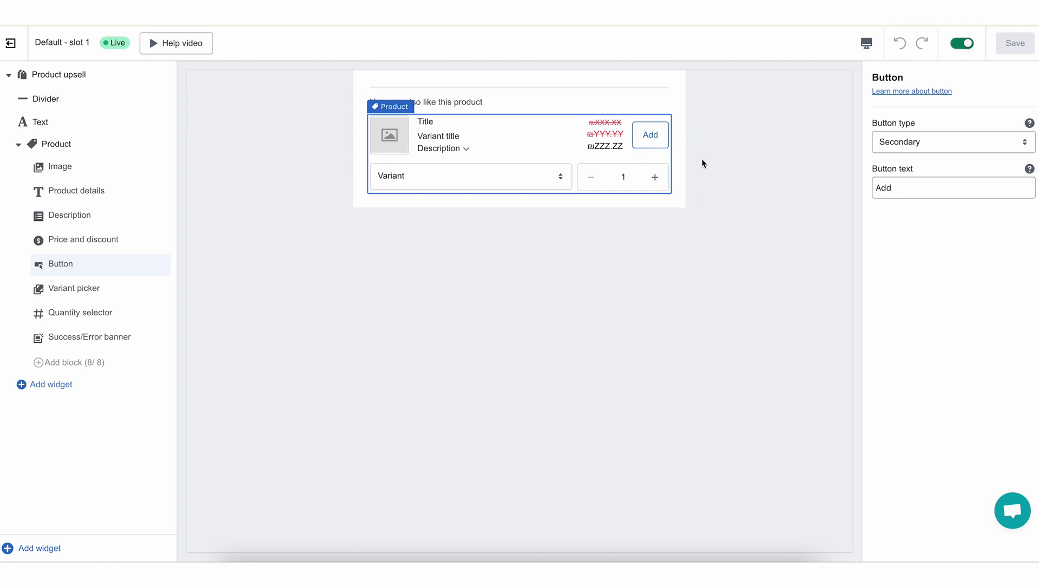
pyautogui.click(922, 141)
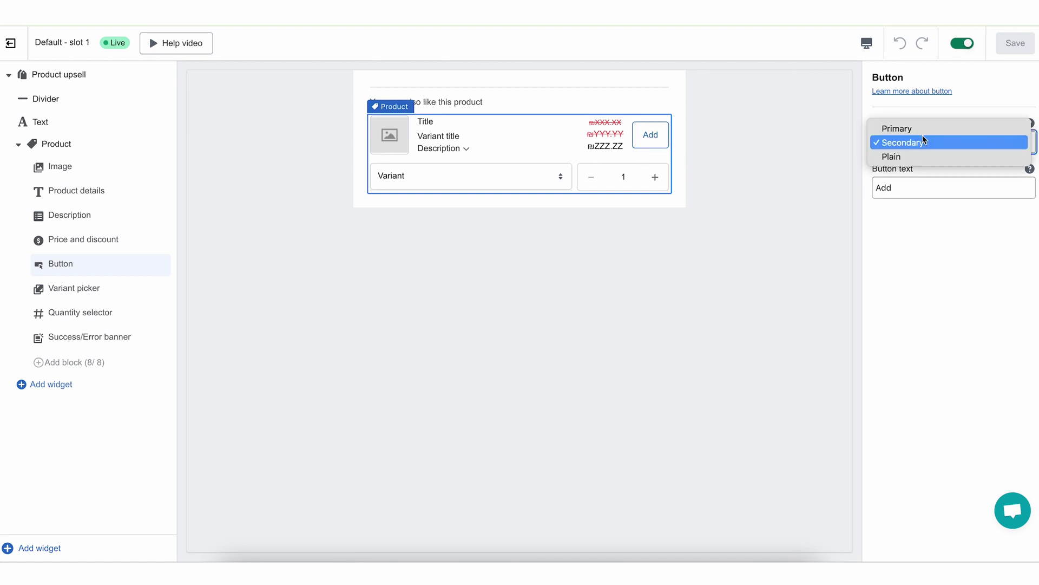
pyautogui.click(923, 132)
pyautogui.click(931, 140)
pyautogui.click(931, 157)
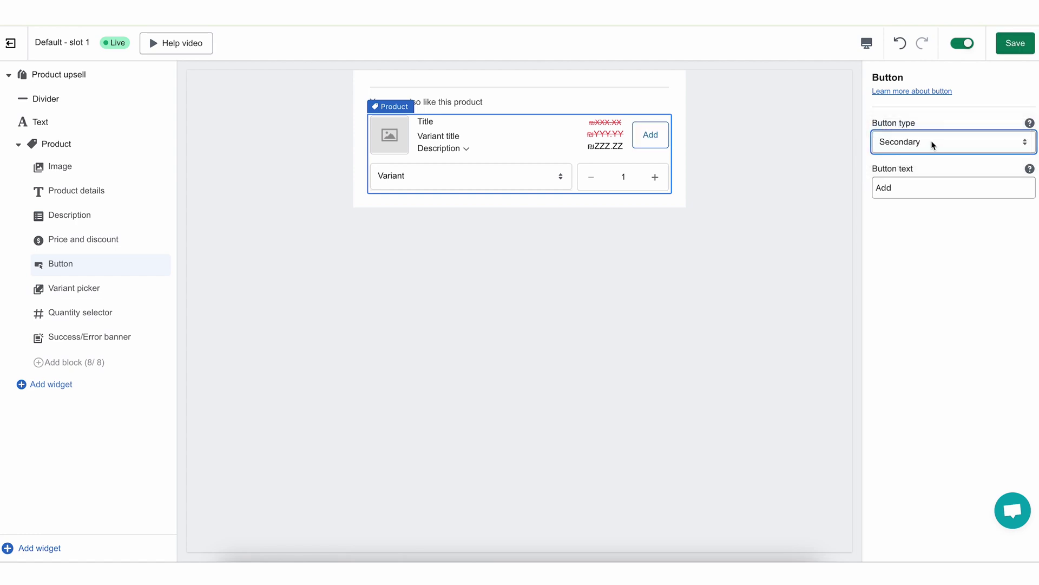
pyautogui.click(932, 141)
pyautogui.click(933, 156)
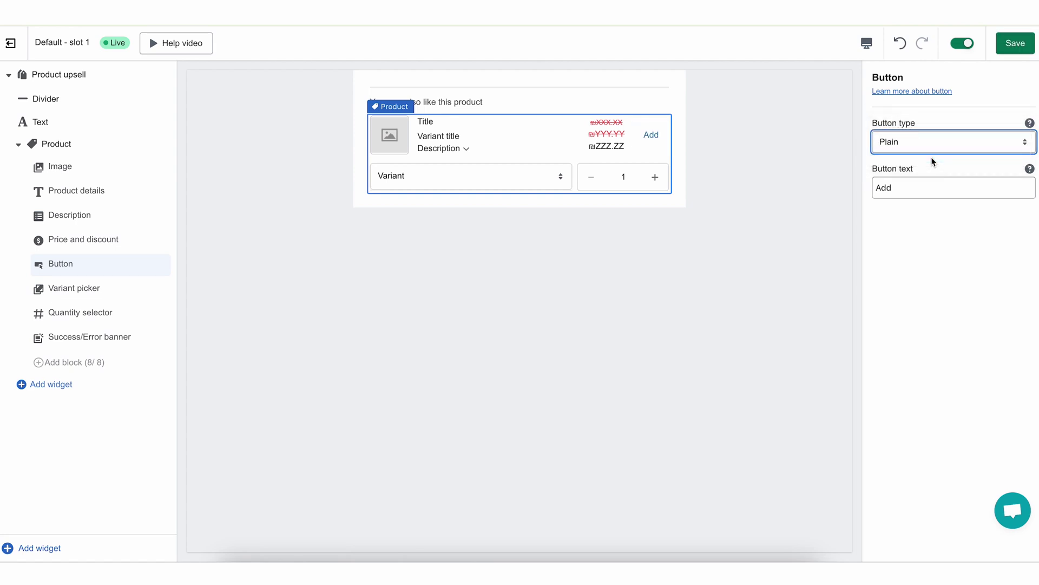
pyautogui.click(929, 144)
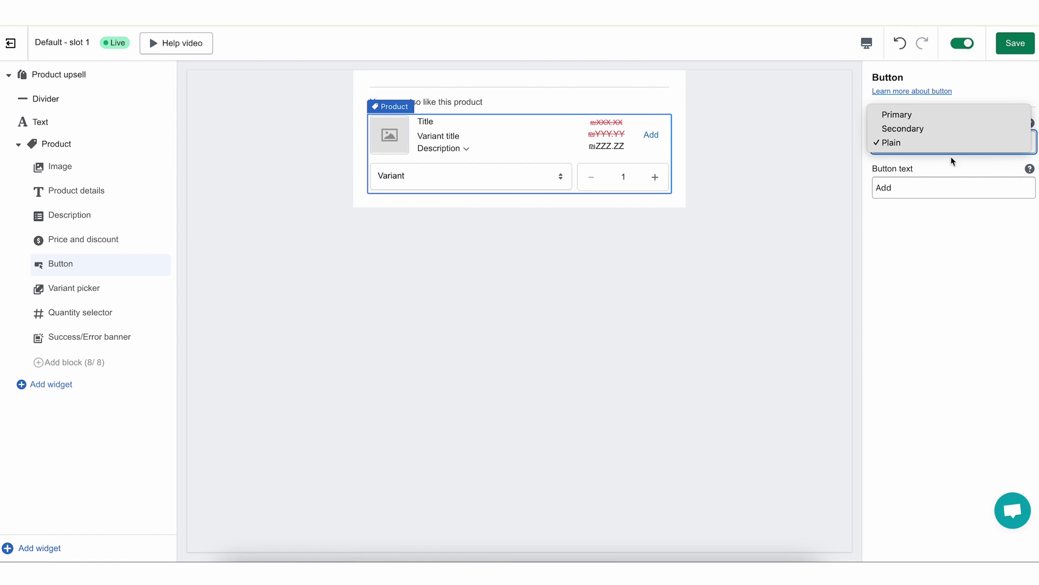
pyautogui.click(928, 130)
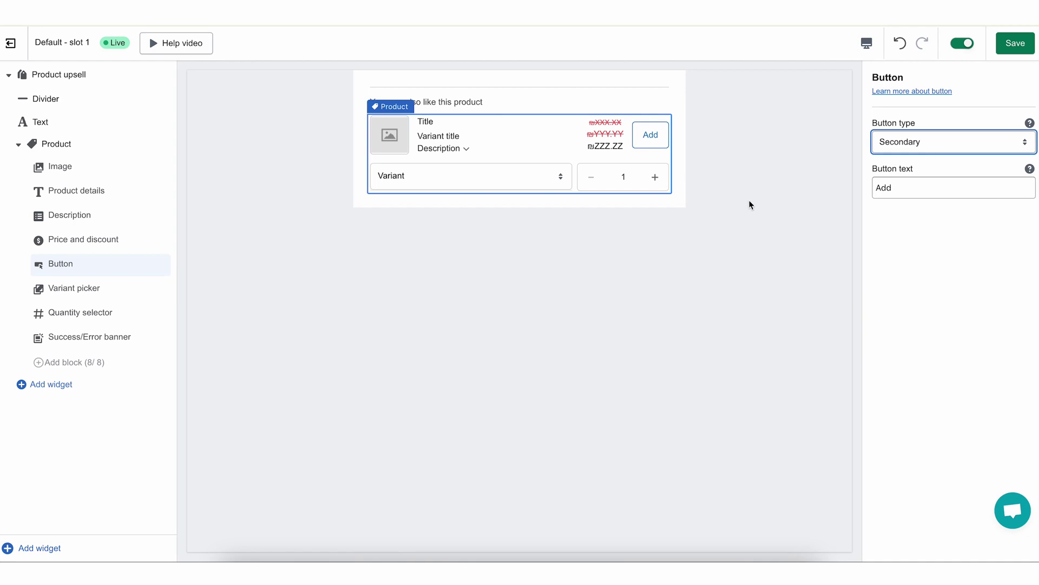
# Retry Primary, keep the Add button Secondary, and select its text 'Add'.
pyautogui.click(936, 142)
pyautogui.click(920, 129)
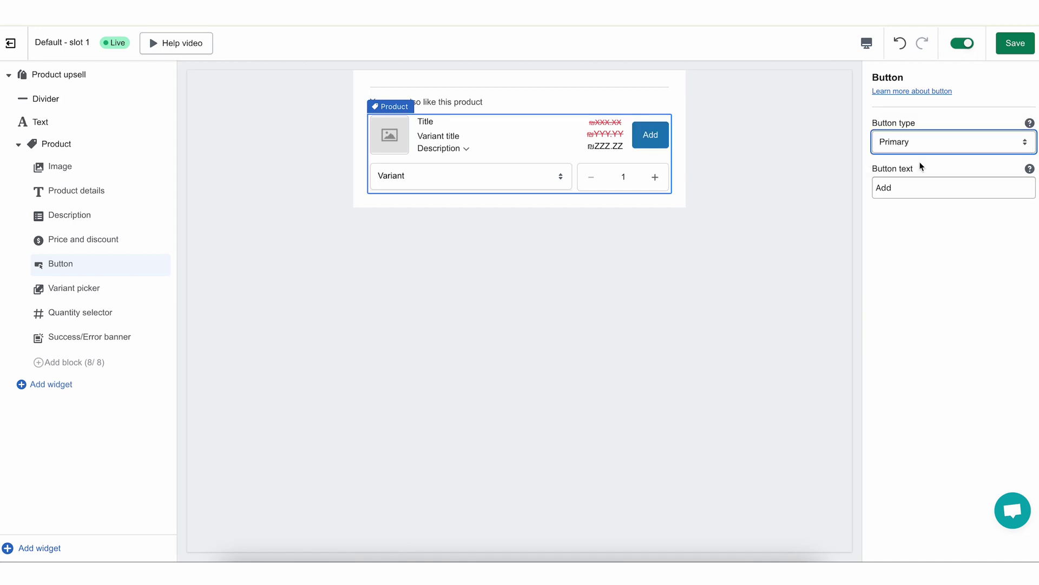
pyautogui.click(917, 150)
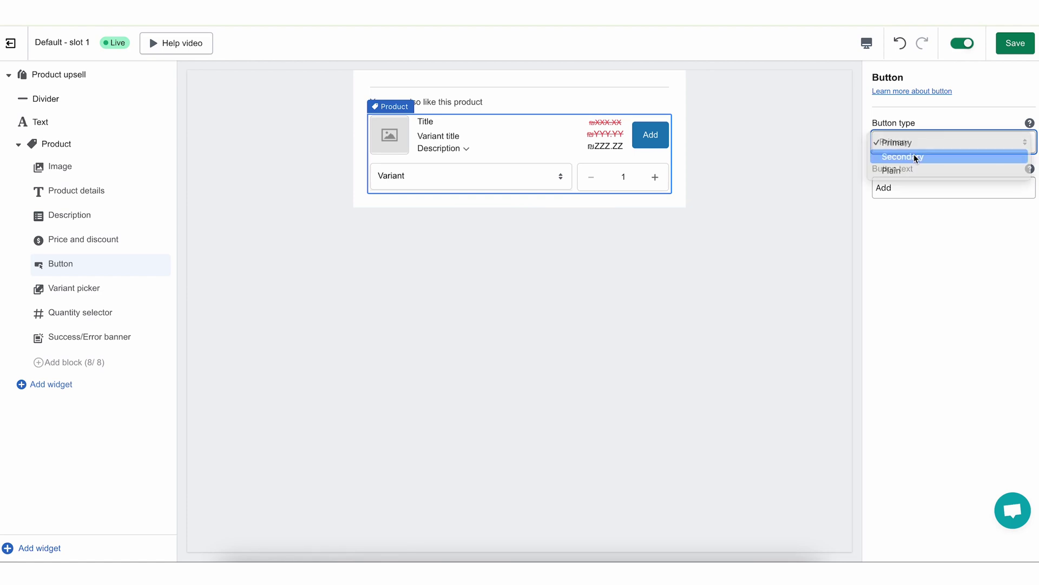
pyautogui.click(916, 157)
pyautogui.click(911, 191)
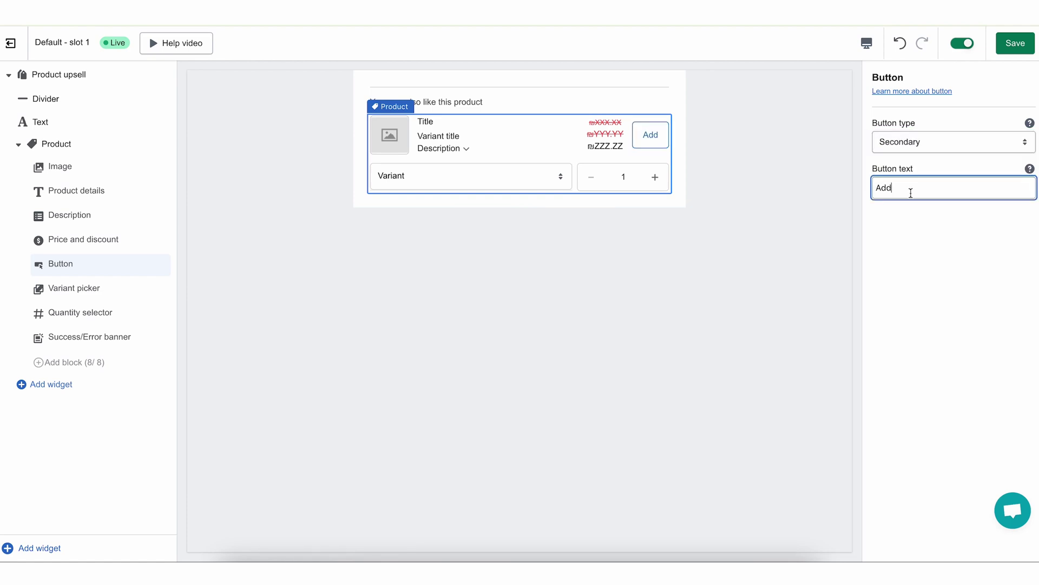
pyautogui.tripleClick(963, 191)
pyautogui.press('Escape')
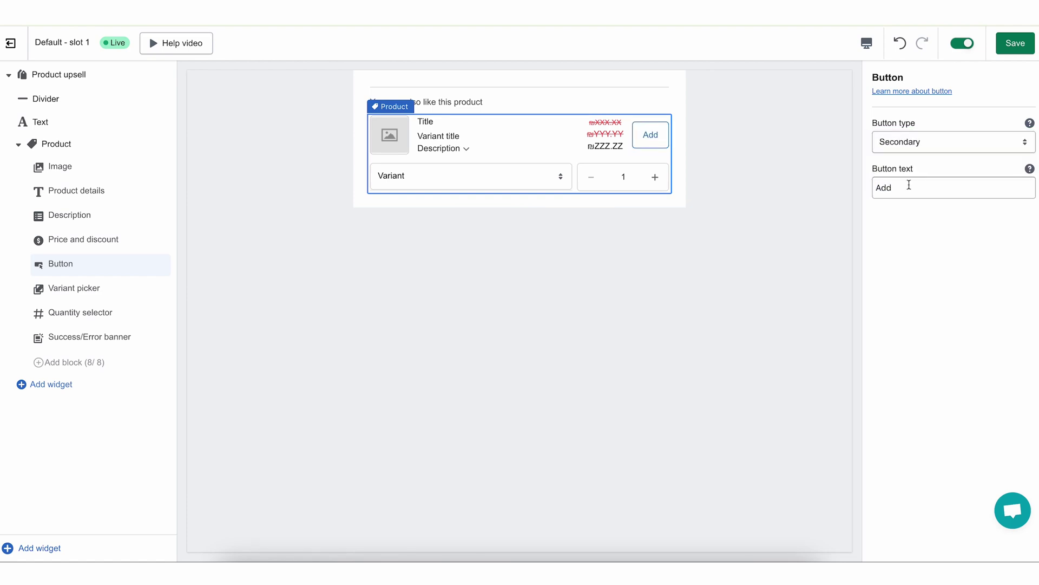
pyautogui.doubleClick(909, 185)
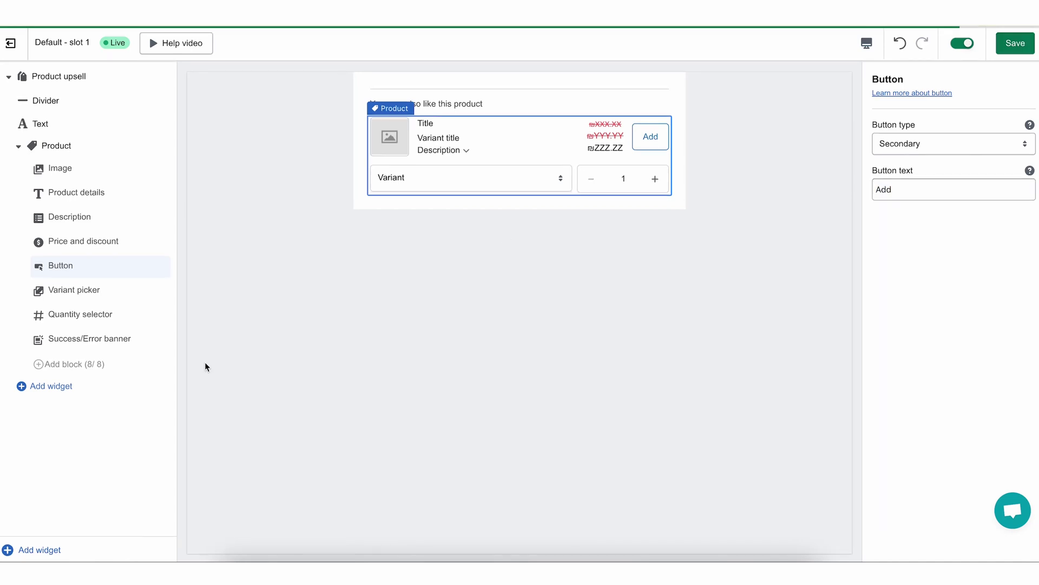
# Save the widget, then toggle the Variant picker's display off and back on.
pyautogui.click(90, 289)
pyautogui.hotkey('ctrl', 's')
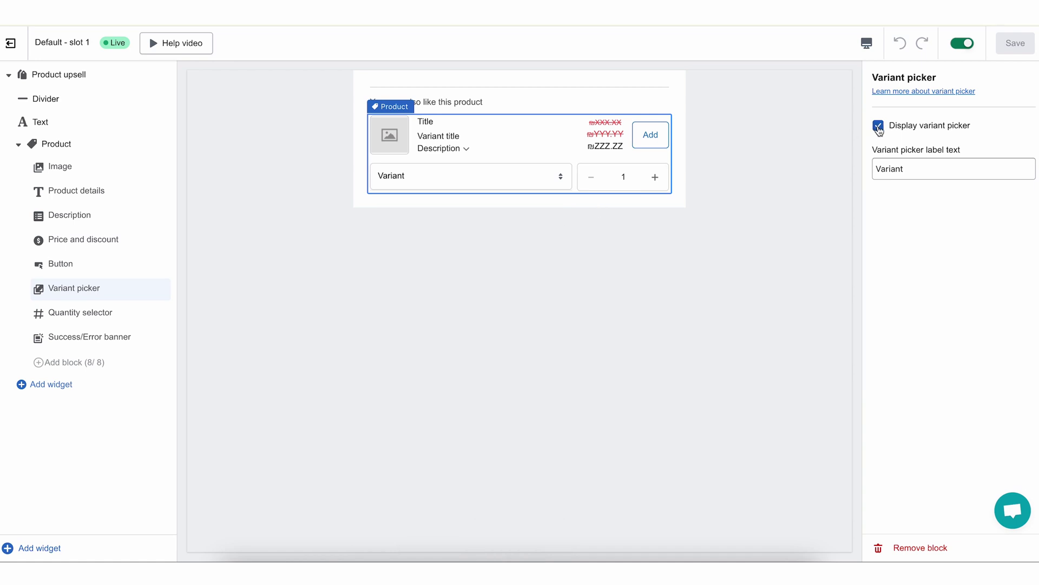
pyautogui.click(879, 129)
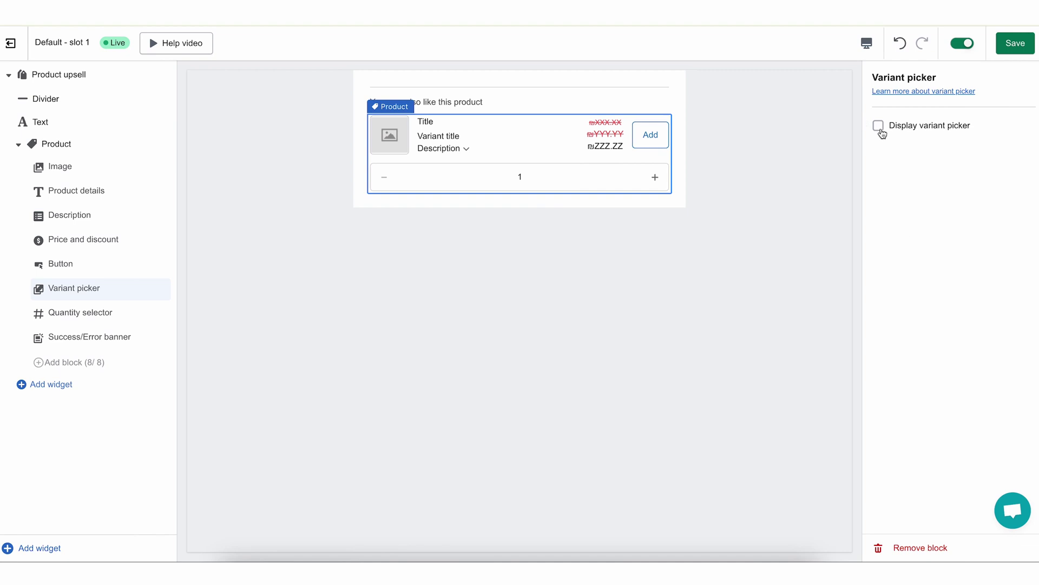
pyautogui.click(880, 129)
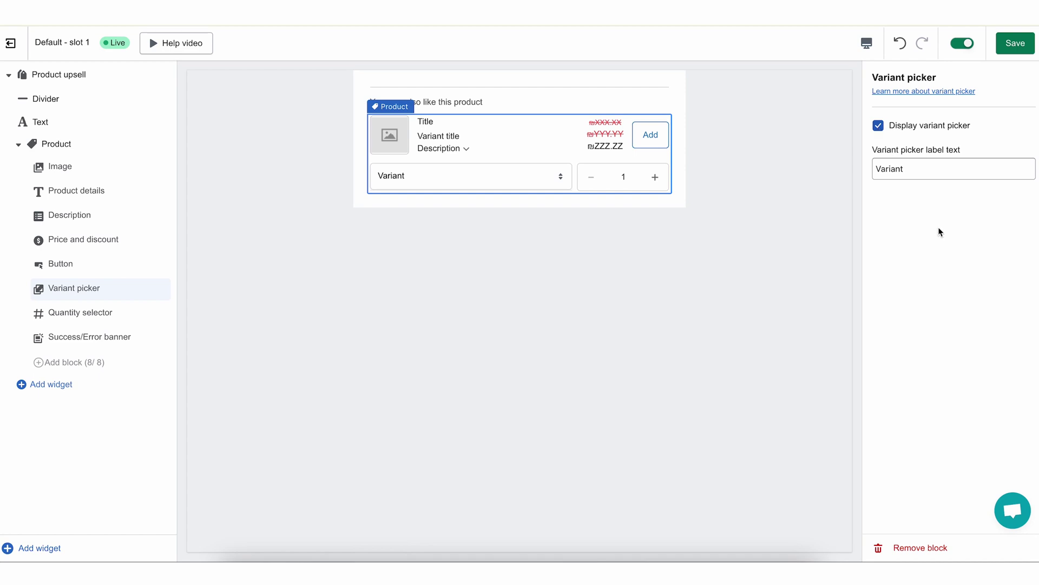
# Leave the variant picker label as 'Variant' and save the widget.
pyautogui.doubleClick(924, 168)
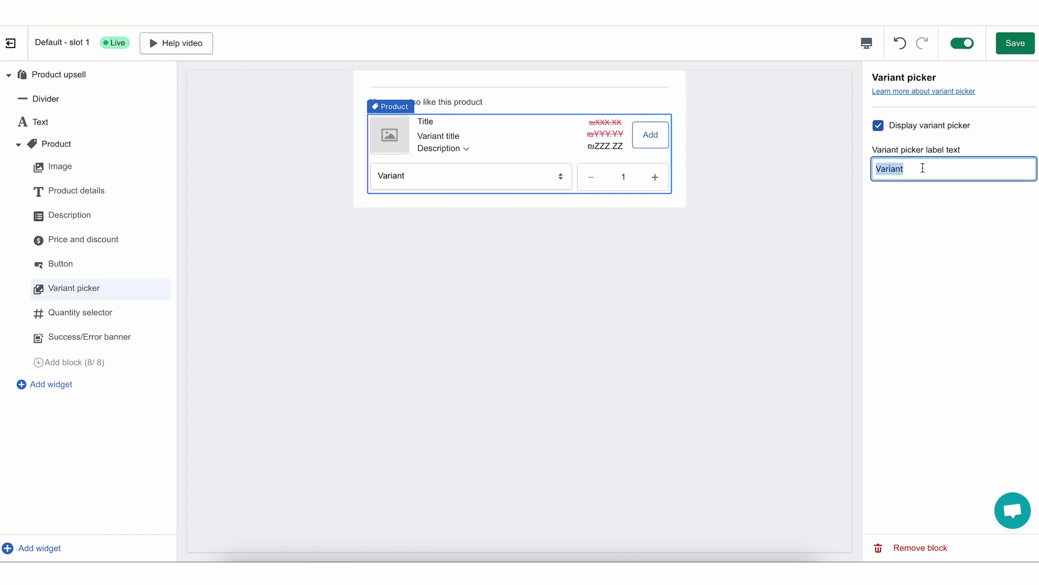
pyautogui.doubleClick(1017, 172)
pyautogui.click(976, 224)
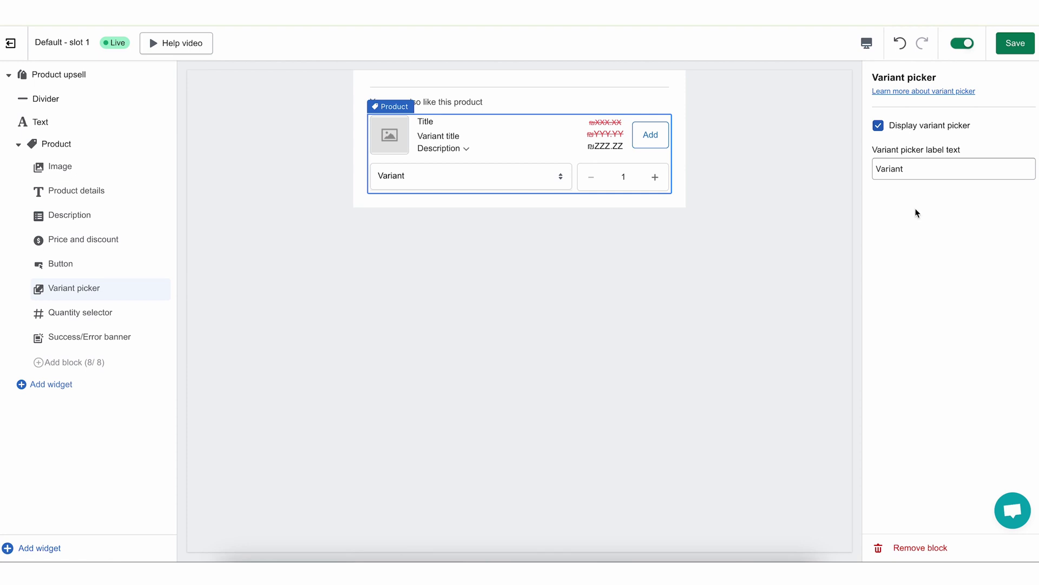
pyautogui.click(1015, 48)
# In Quantity selector, toggle visibility off and on, and enter minimum quantity 1.
pyautogui.click(96, 318)
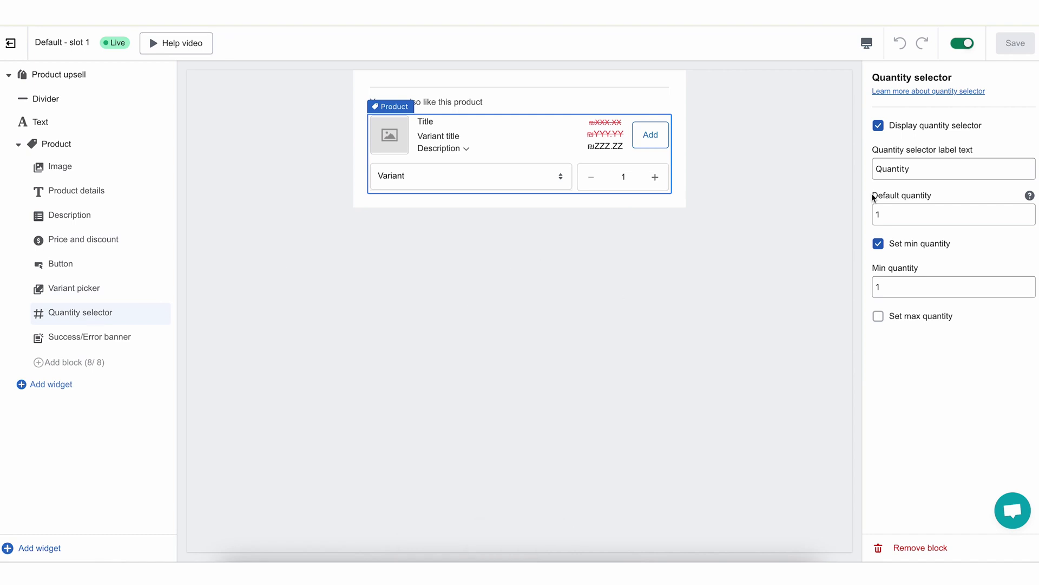
pyautogui.click(879, 127)
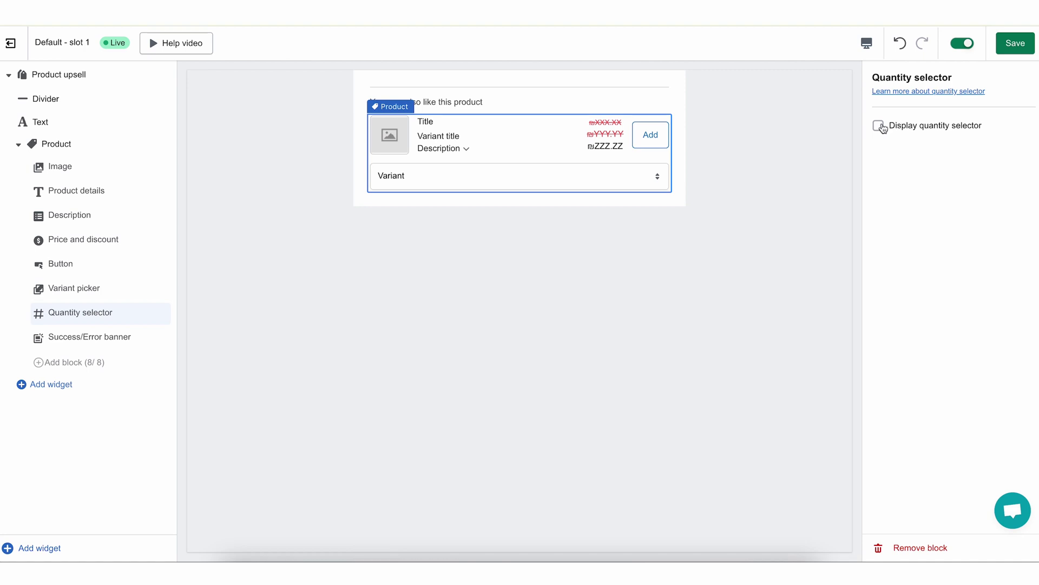
pyautogui.click(882, 128)
pyautogui.click(930, 172)
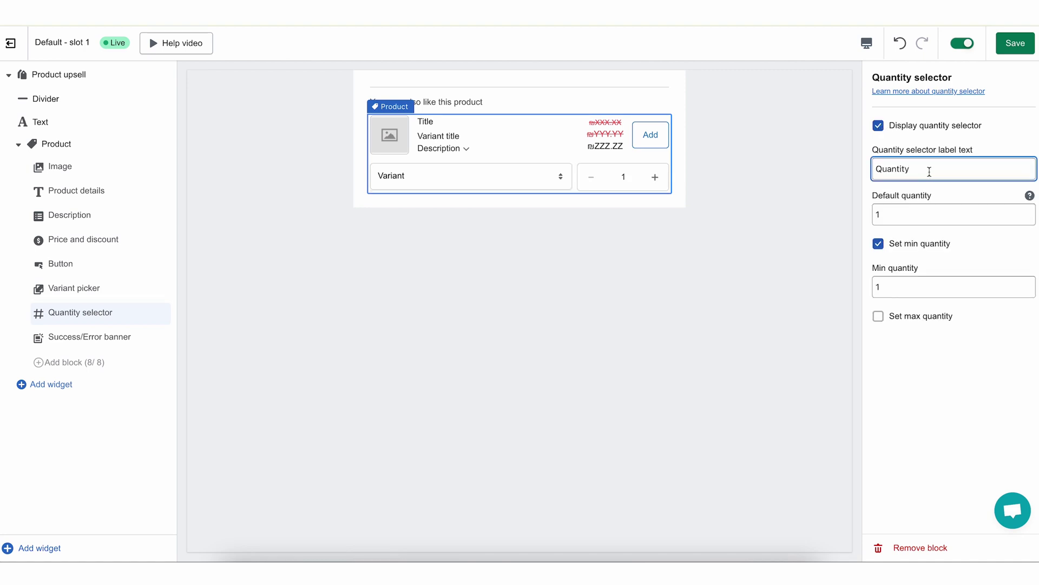
pyautogui.click(744, 312)
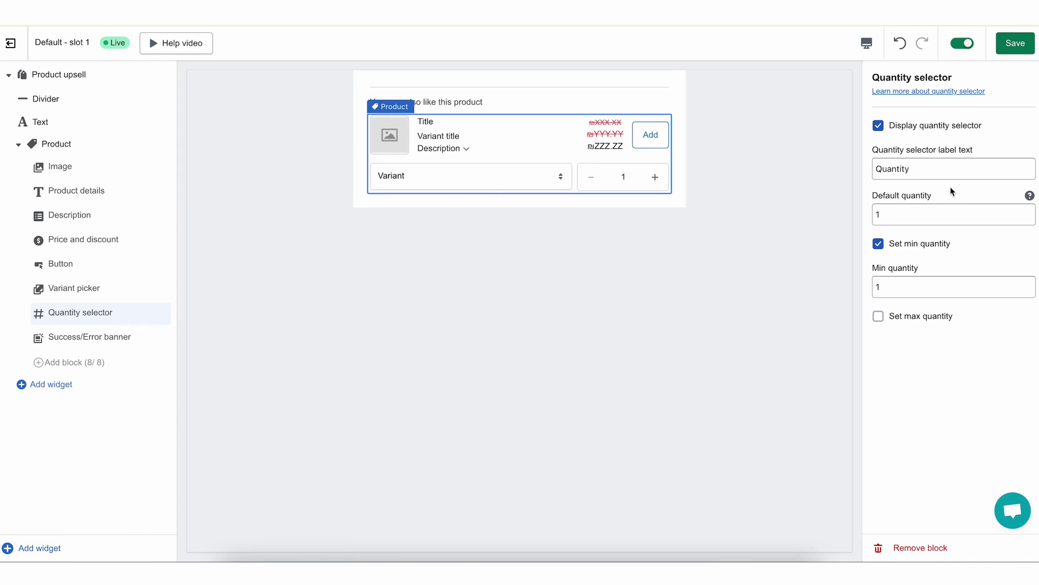
pyautogui.click(898, 210)
pyautogui.doubleClick(898, 211)
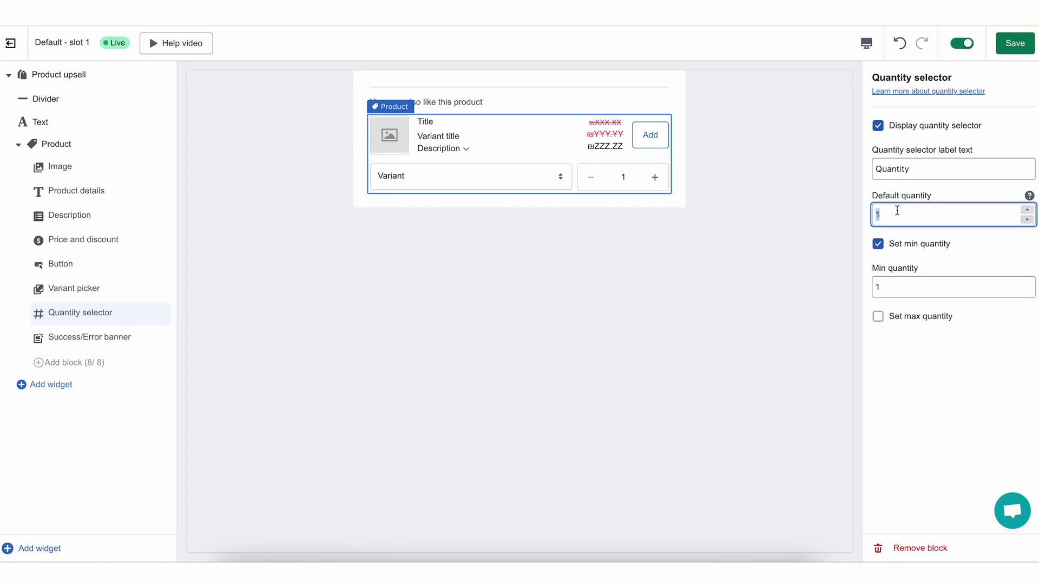
pyautogui.click(824, 283)
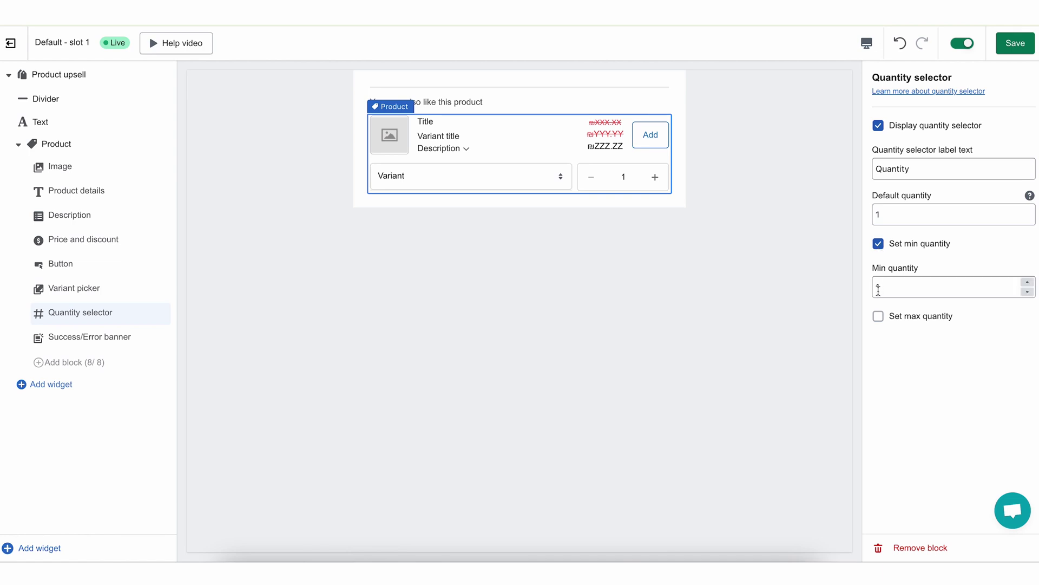
pyautogui.click(937, 290)
pyautogui.write('1')
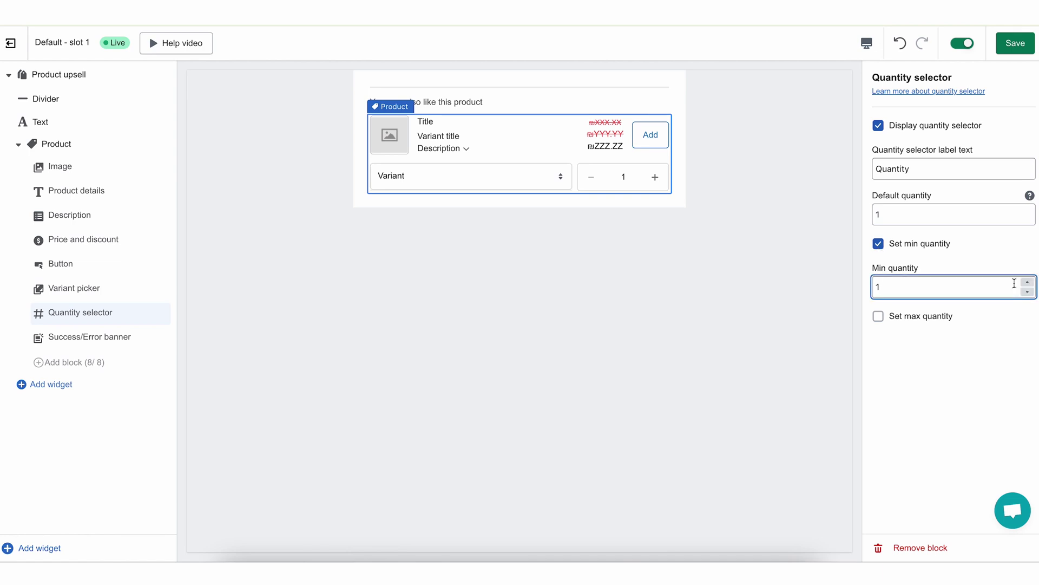
# Test default and minimum quantity spinners, then reset both to 1.
pyautogui.click(1028, 210)
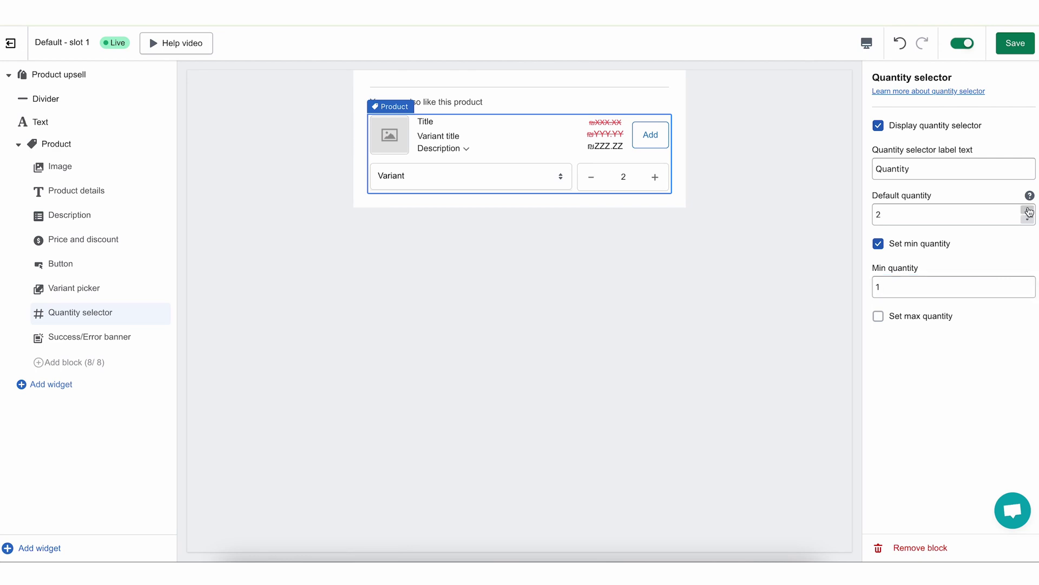
pyautogui.click(1028, 210)
pyautogui.click(1027, 220)
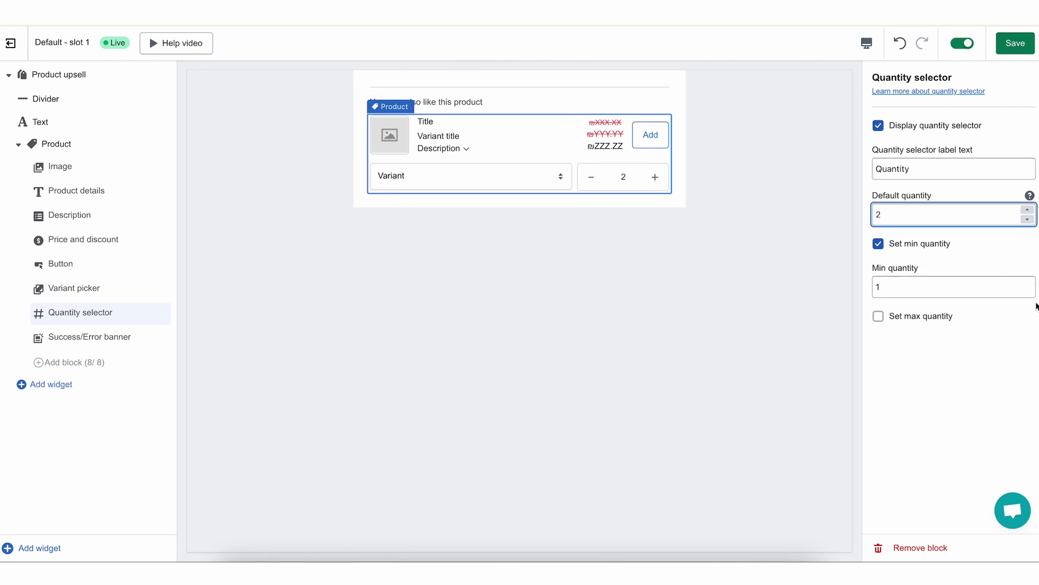
pyautogui.click(1028, 282)
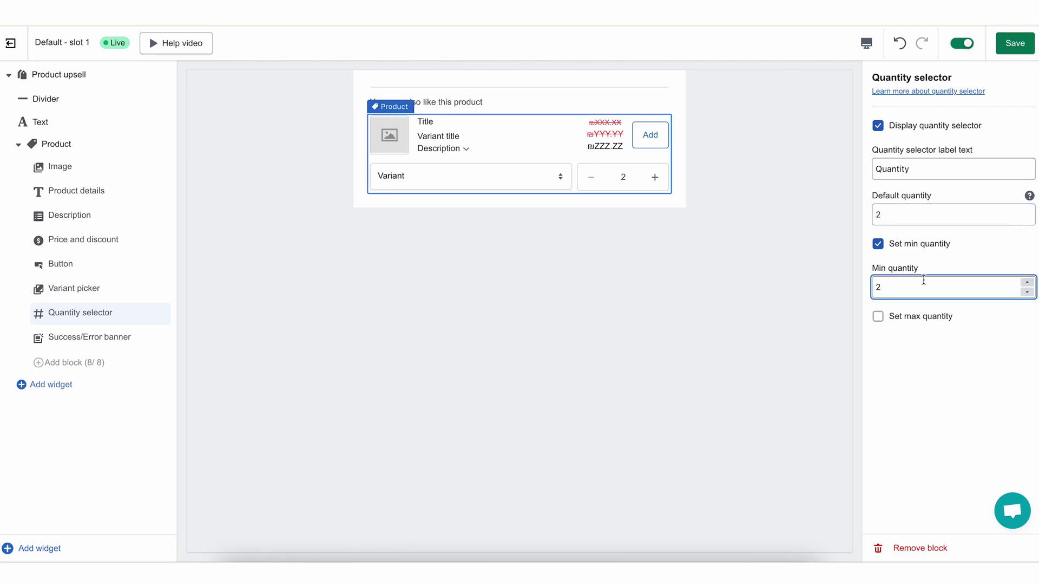
pyautogui.click(883, 285)
pyautogui.click(1029, 284)
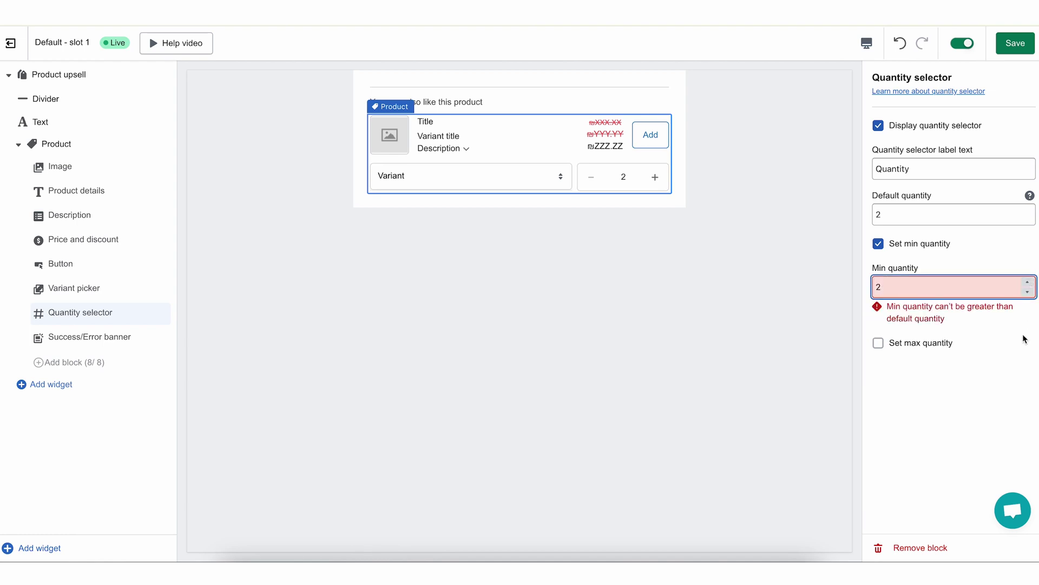
pyautogui.click(1027, 219)
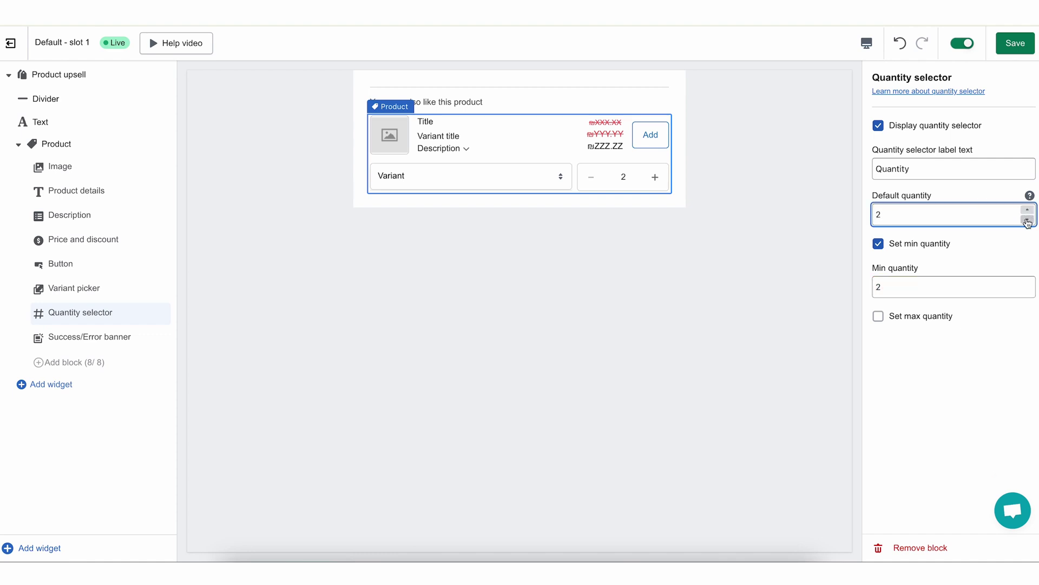
pyautogui.click(1028, 292)
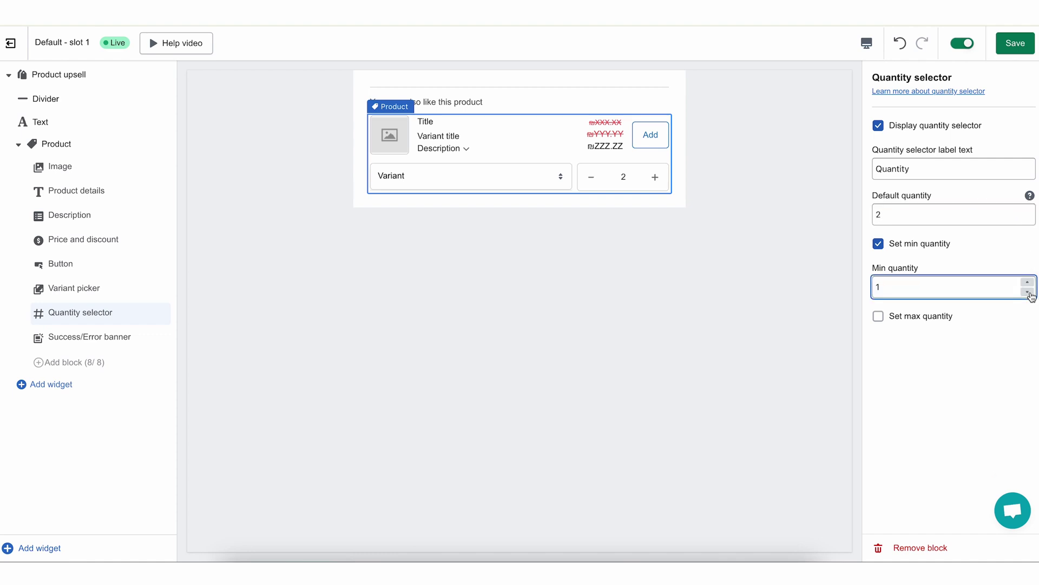
pyautogui.click(1027, 218)
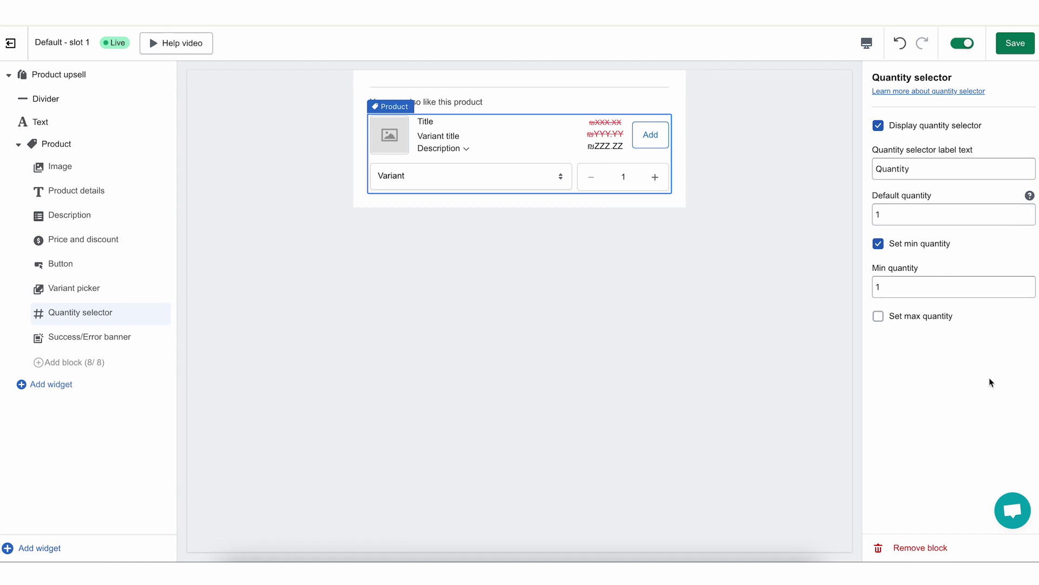
# Turn the maximum quantity limit on and back off, then save.
pyautogui.click(879, 316)
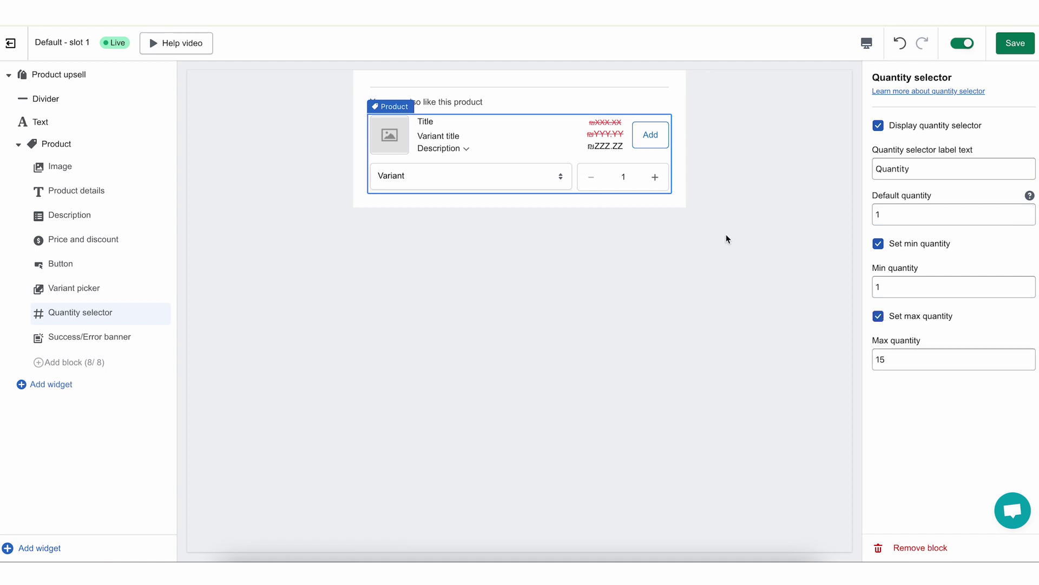
pyautogui.click(896, 360)
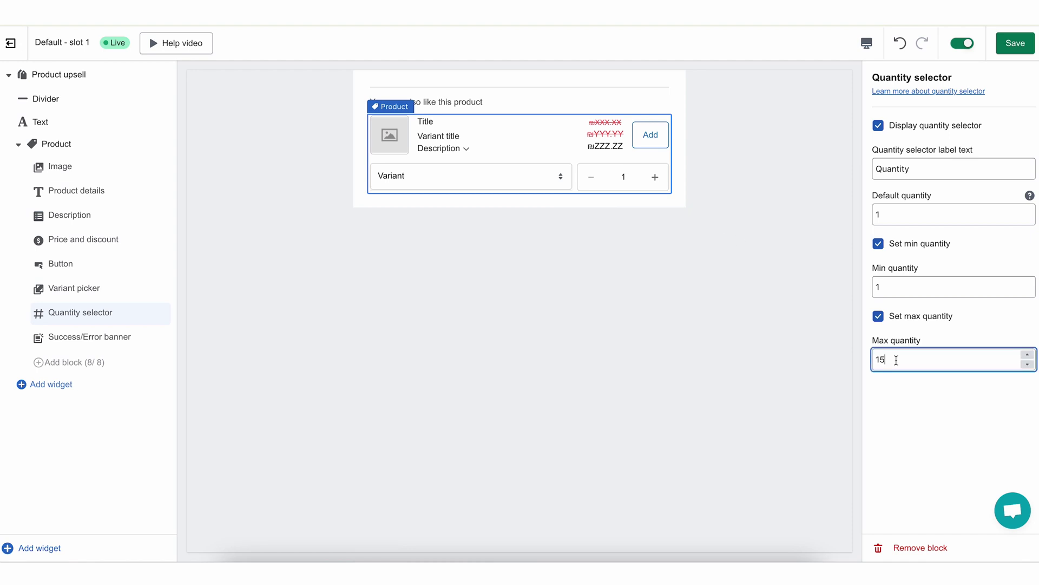
pyautogui.click(878, 316)
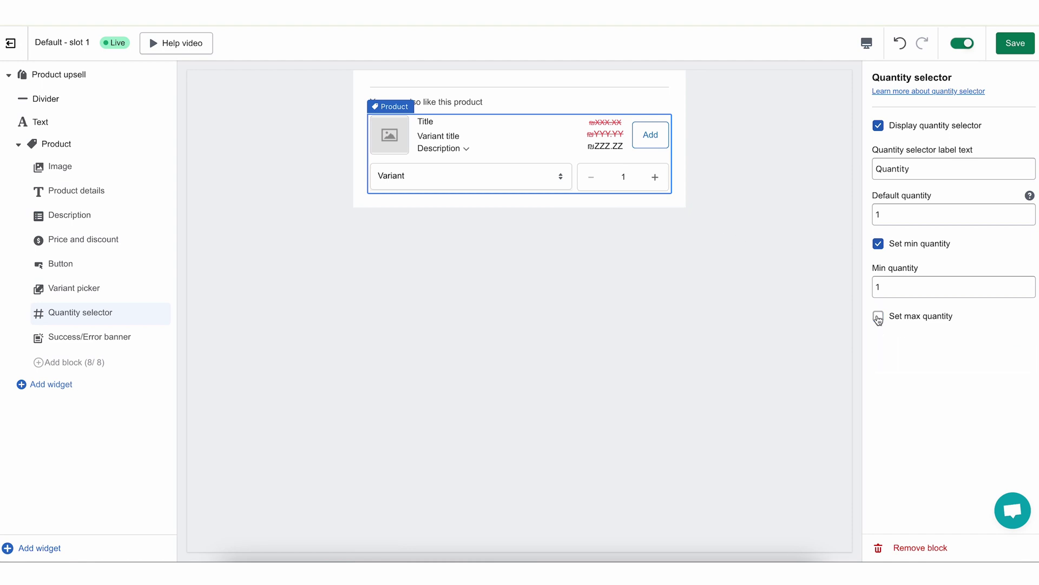
pyautogui.click(1000, 49)
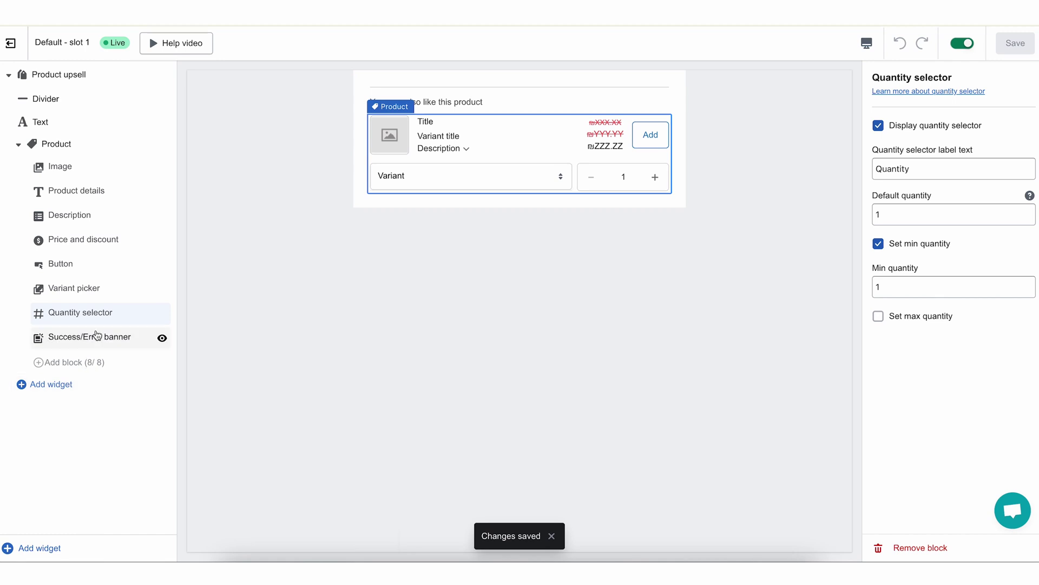
# Preview the success banner and insert 'was' into its banner text.
pyautogui.click(96, 340)
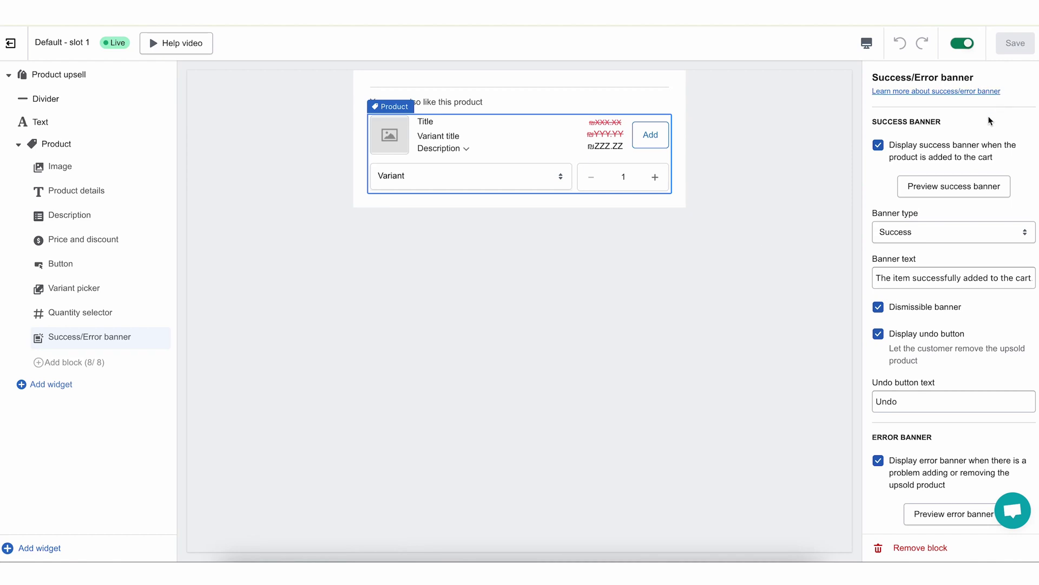
pyautogui.click(976, 194)
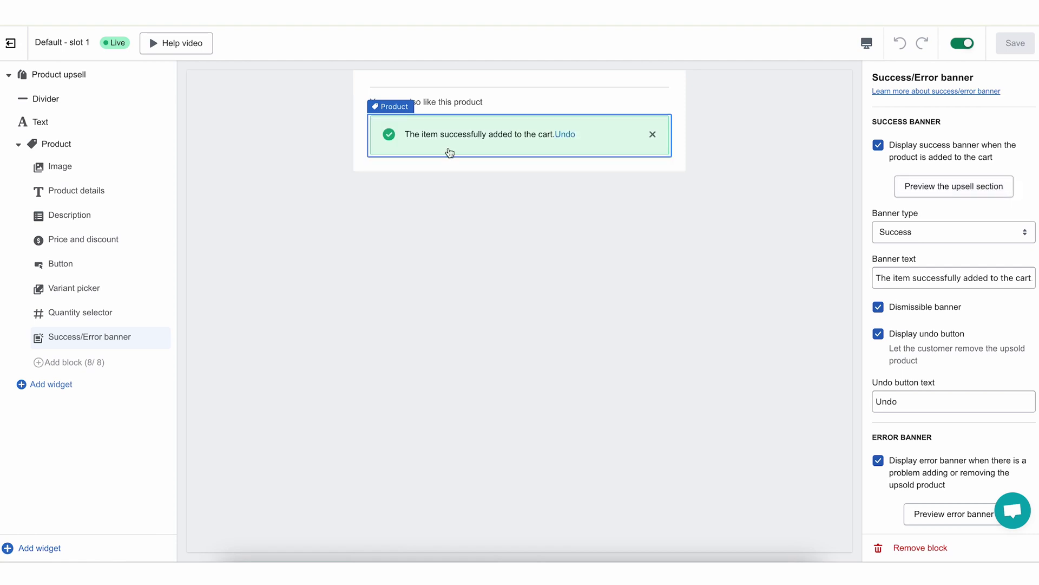
pyautogui.write('was')
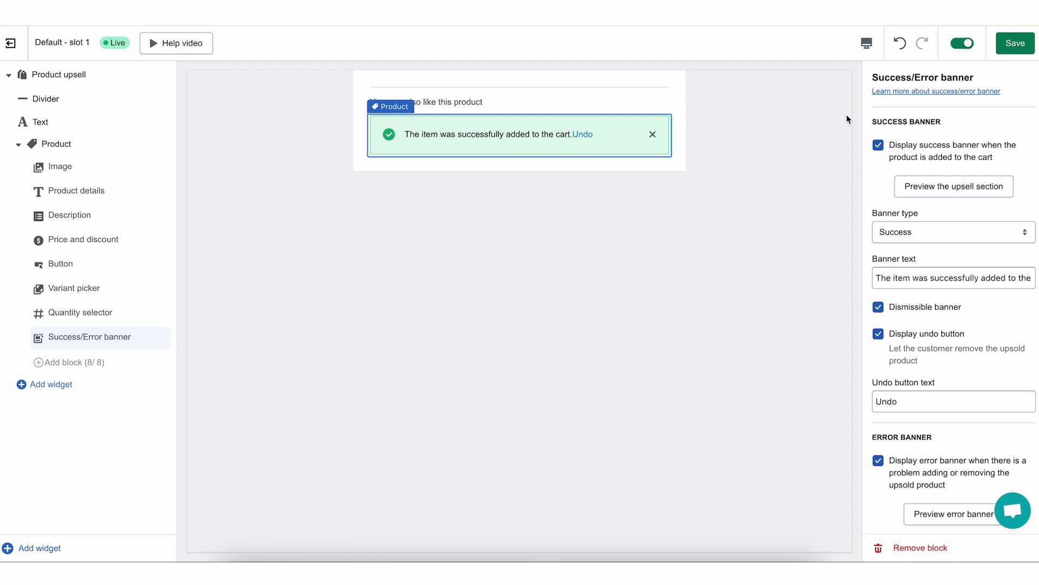
# Try Info, Warning and Critical banner types, then return to Success.
pyautogui.click(944, 233)
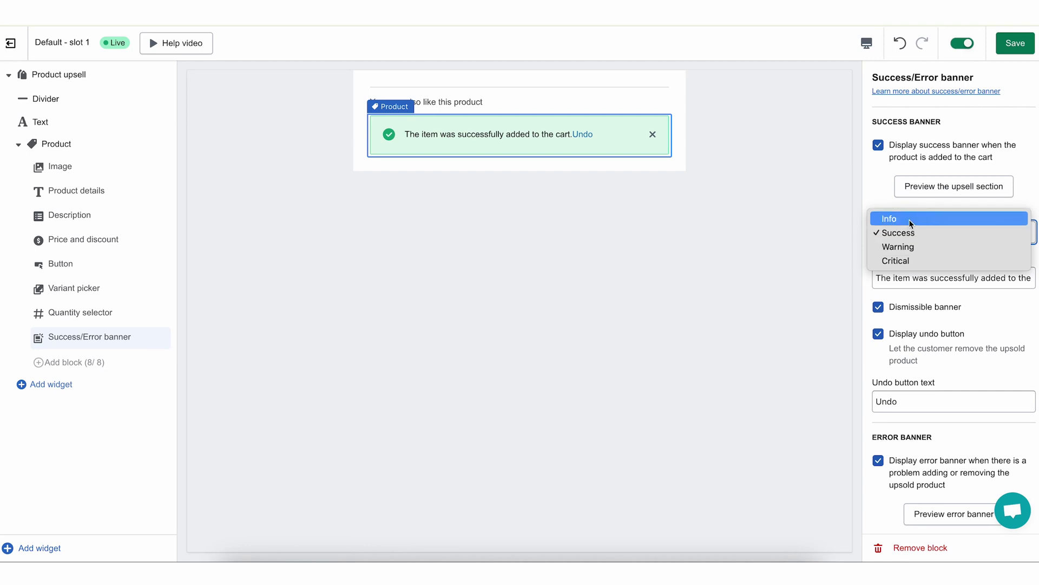
pyautogui.click(909, 219)
pyautogui.click(928, 242)
pyautogui.click(942, 260)
pyautogui.click(946, 239)
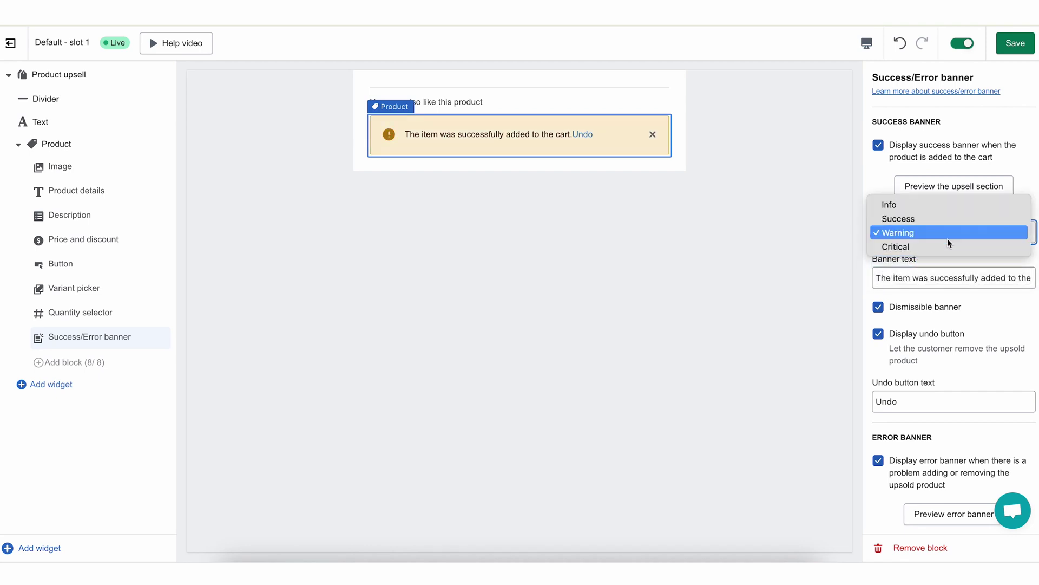
pyautogui.click(935, 248)
pyautogui.click(946, 235)
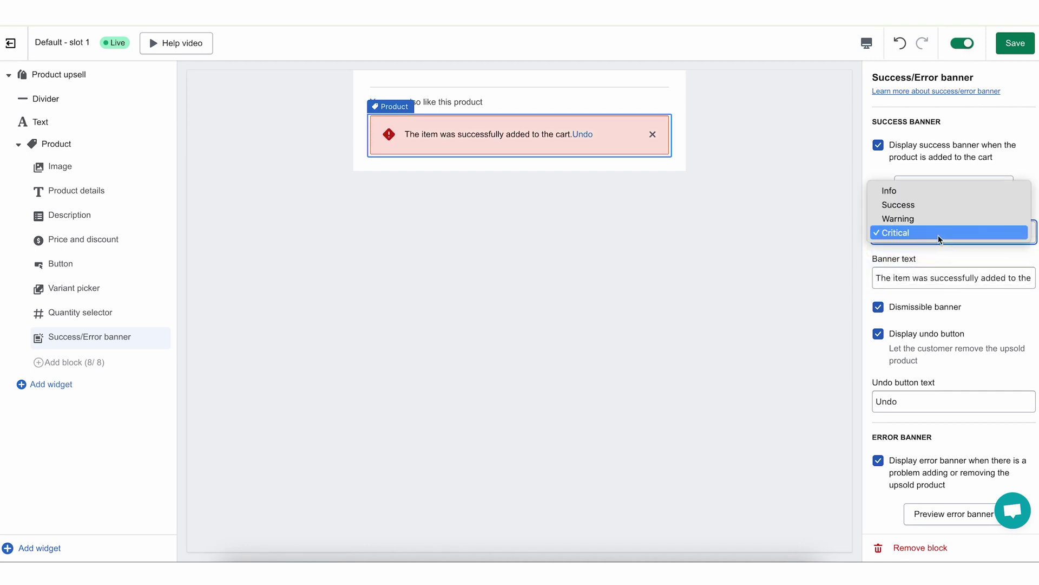
pyautogui.click(918, 204)
# Keep the success banner dismissible and its Undo link shown after toggling both.
pyautogui.scroll(-3, 918, 288)
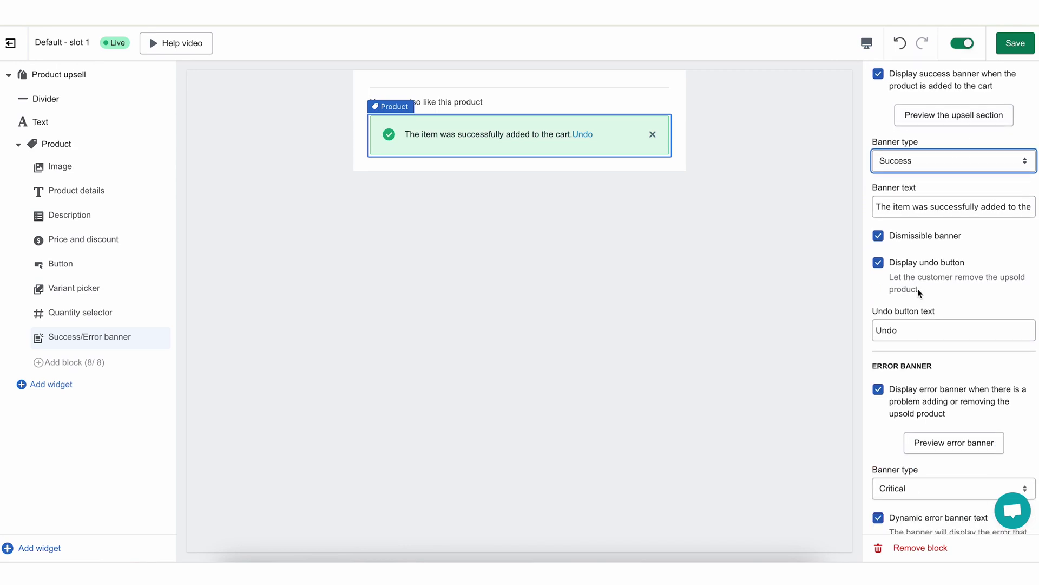
pyautogui.scroll(-3, 918, 288)
pyautogui.click(896, 139)
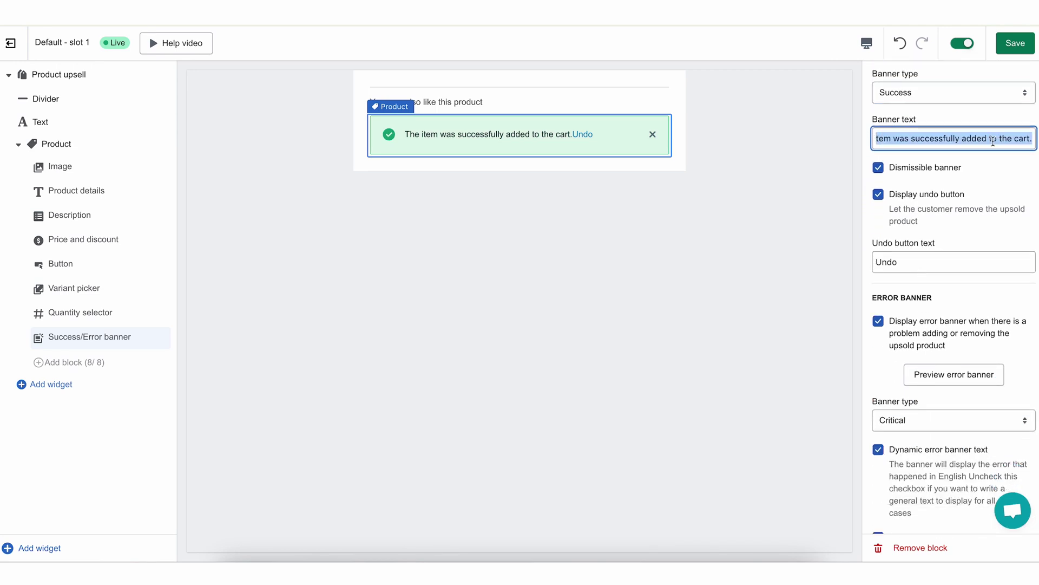
pyautogui.moveTo(991, 139); pyautogui.dragTo(905, 140)
pyautogui.click(873, 142)
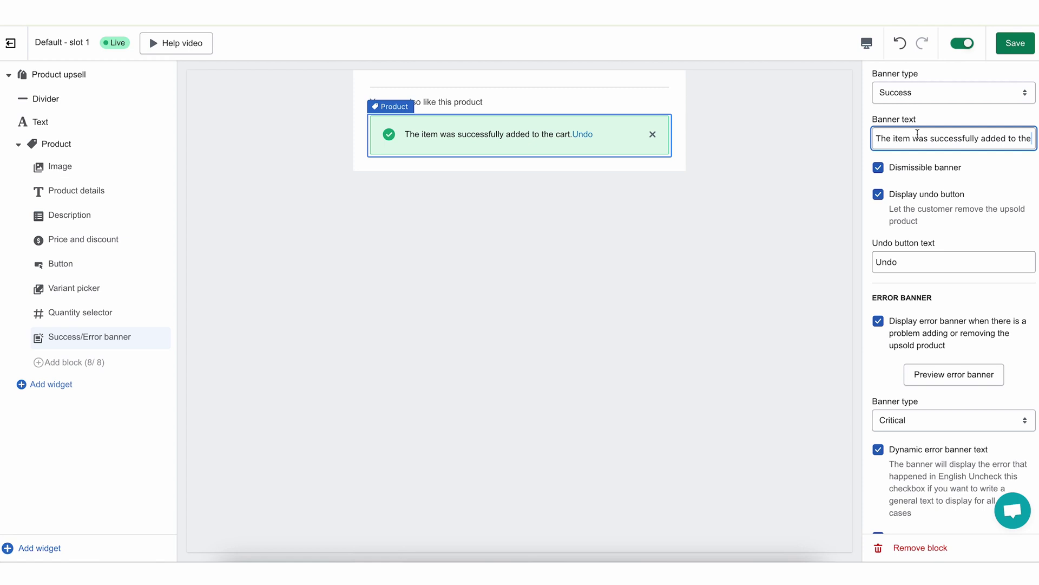
pyautogui.click(879, 169)
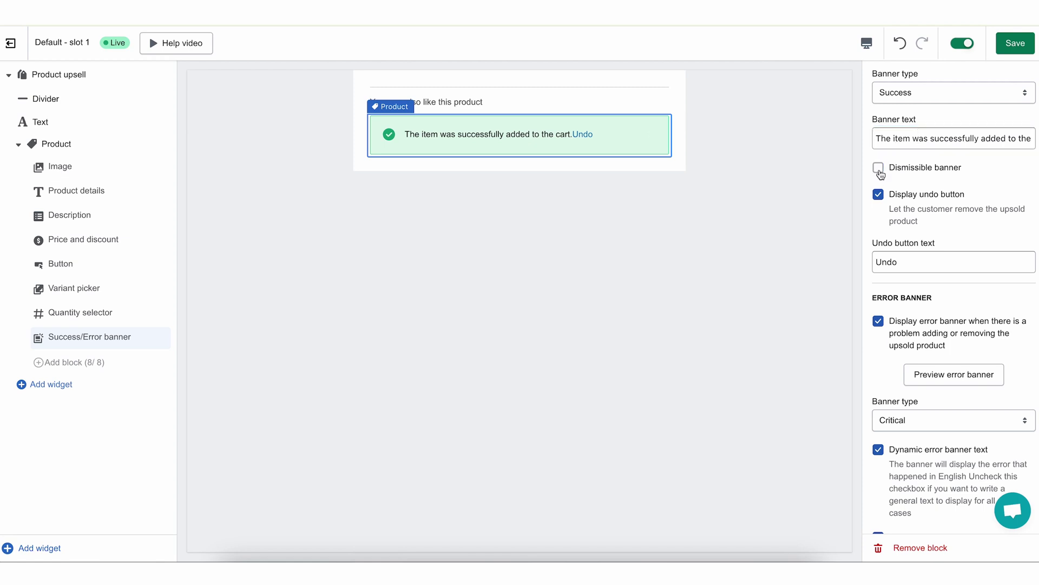
pyautogui.click(878, 167)
pyautogui.click(879, 195)
pyautogui.click(878, 196)
pyautogui.scroll(-1, 1014, 311)
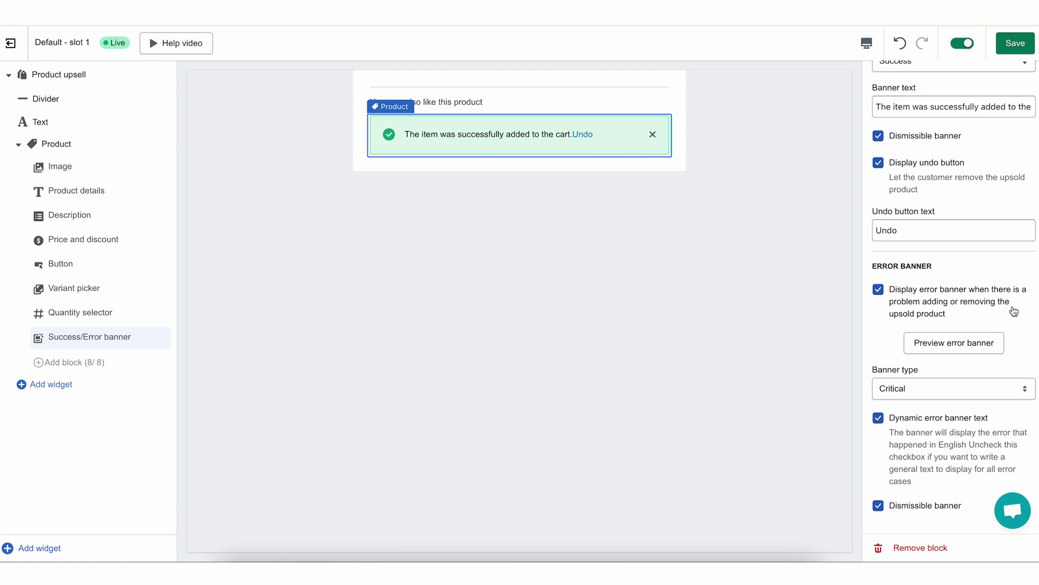
# Preview the error banner, try fixed text, then enable dynamic error banner text.
pyautogui.click(977, 347)
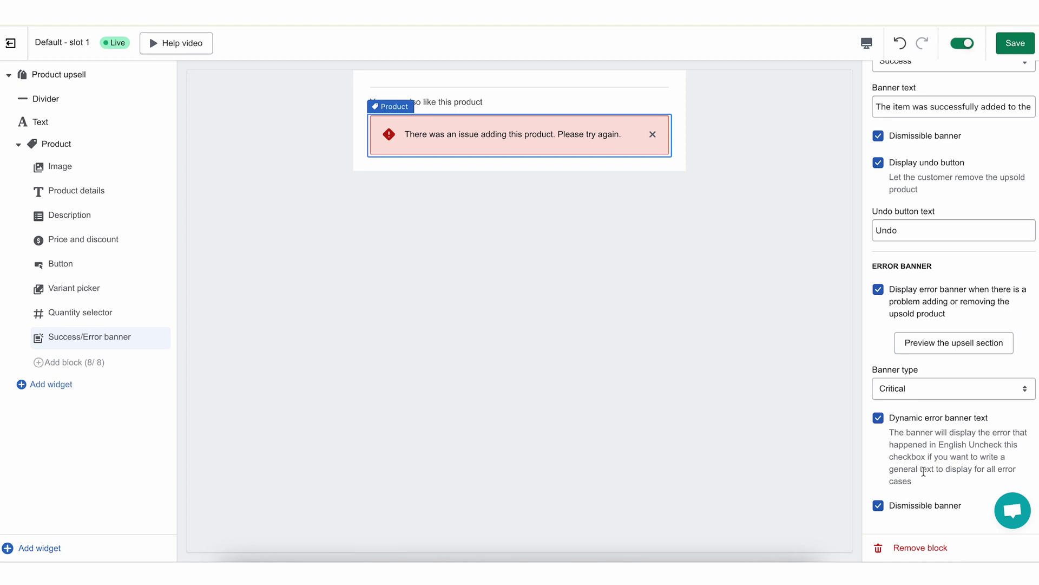
pyautogui.click(878, 418)
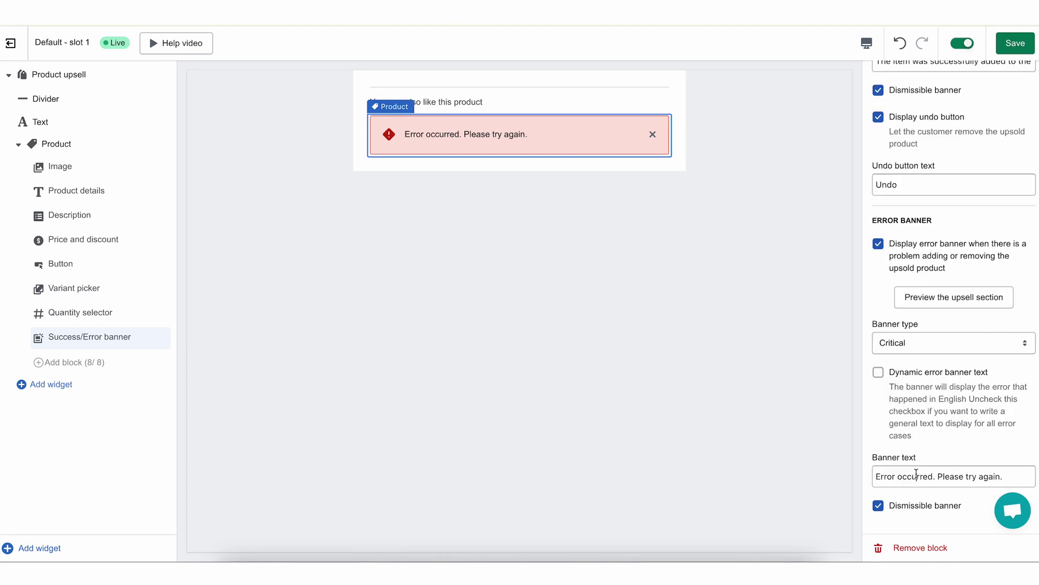
pyautogui.moveTo(916, 475); pyautogui.dragTo(1004, 477)
pyautogui.click(898, 476)
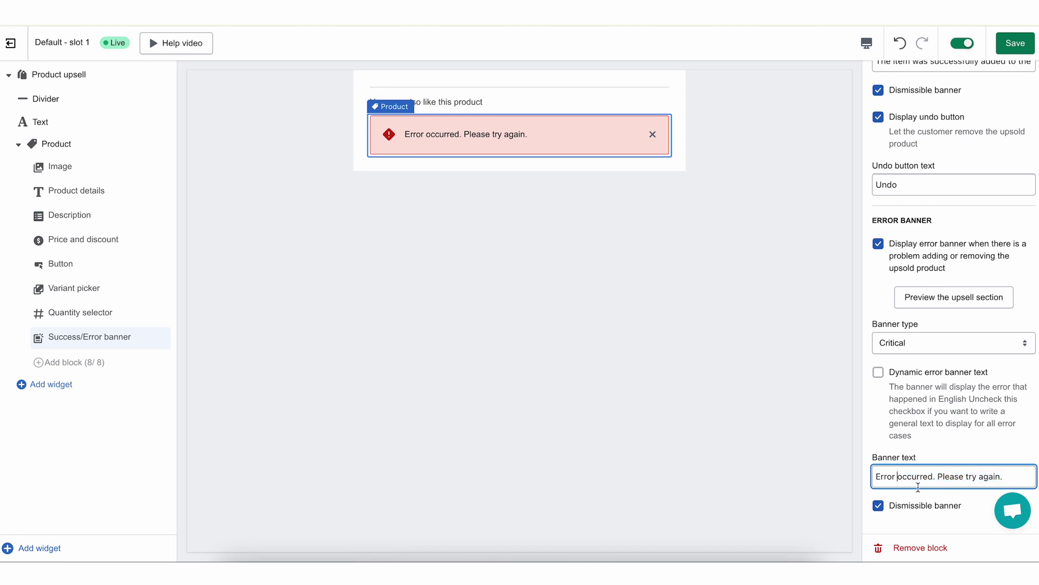
pyautogui.click(878, 372)
# Keep the error banner dismissible with Critical type, and save with Ctrl+S.
pyautogui.click(880, 509)
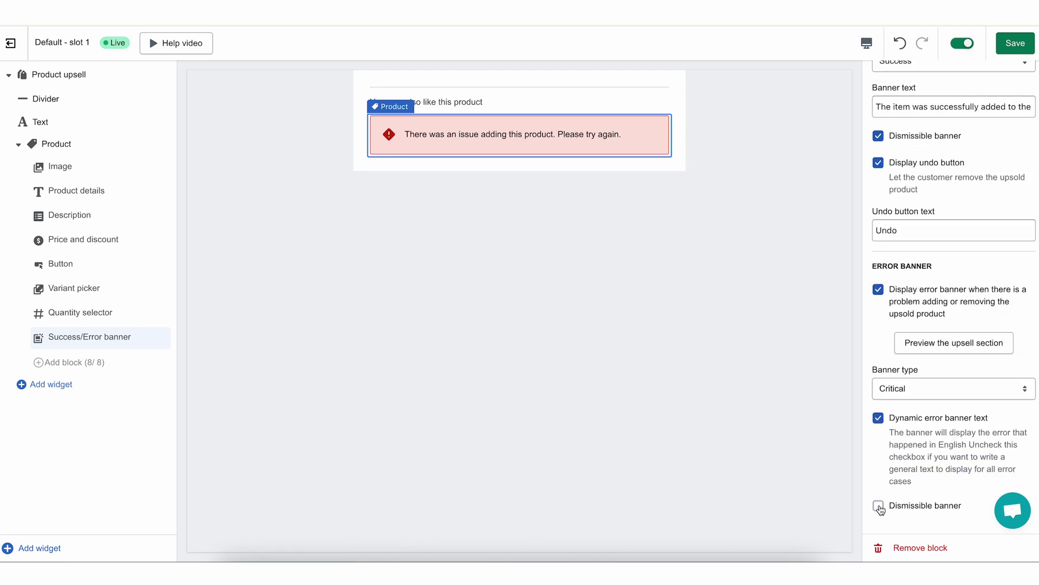
pyautogui.click(880, 506)
pyautogui.click(924, 391)
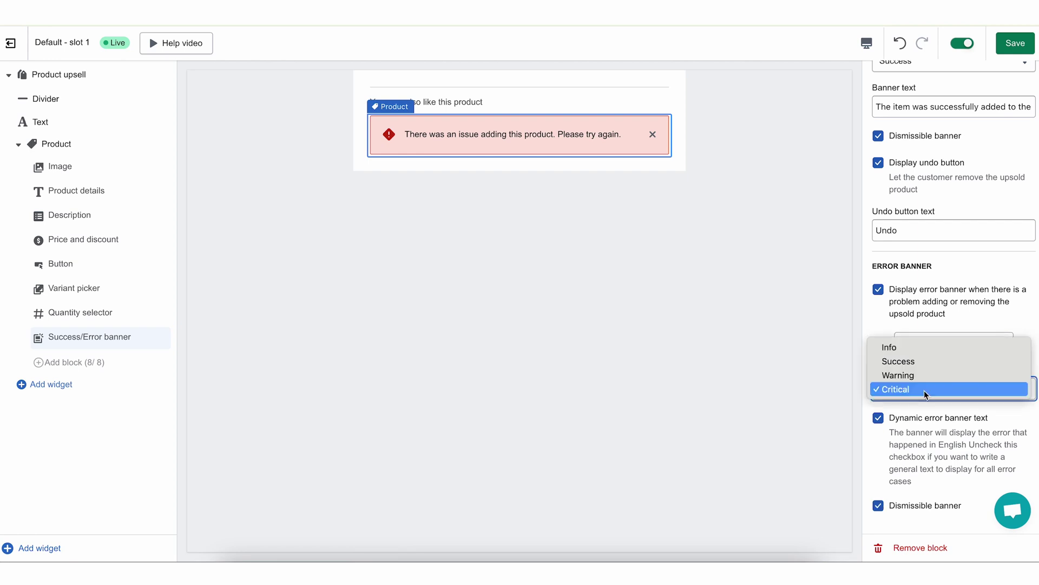
pyautogui.click(931, 442)
pyautogui.hotkey('ctrl', 's')
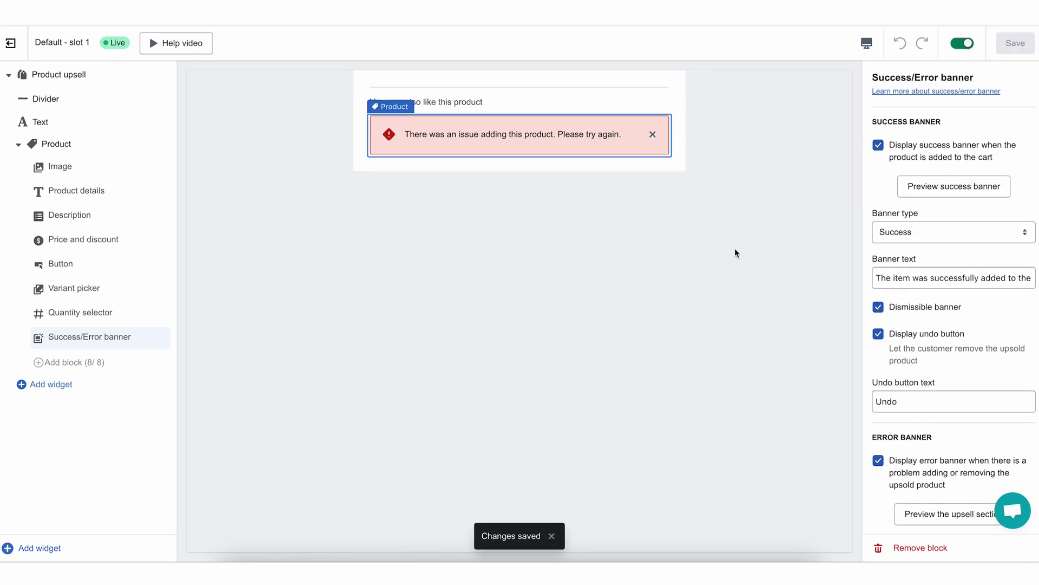
# Toggle the success and error banners off and on, then dismiss the error preview.
pyautogui.click(881, 155)
pyautogui.click(880, 155)
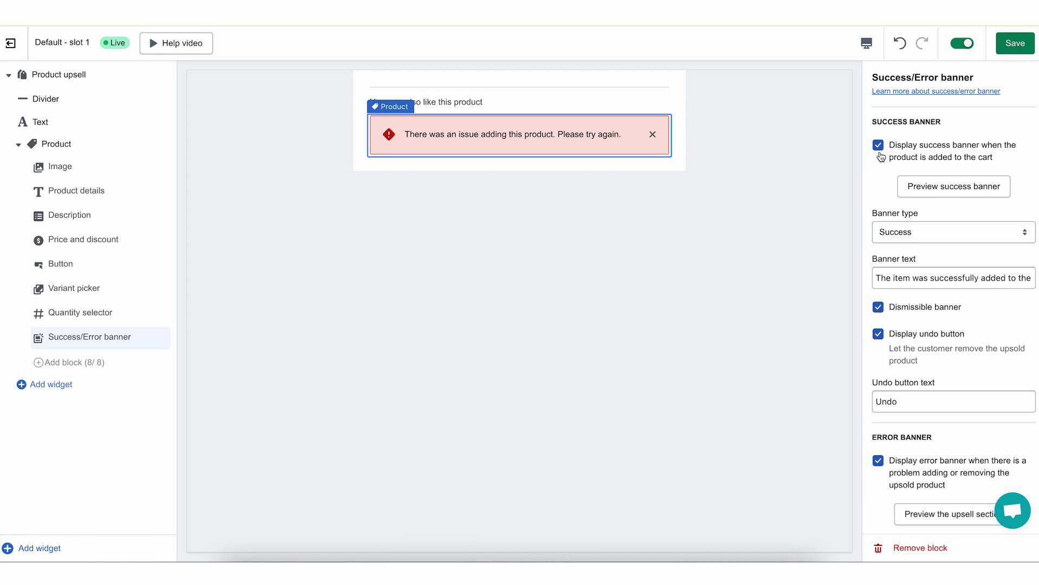
pyautogui.click(879, 461)
pyautogui.click(878, 460)
pyautogui.click(654, 135)
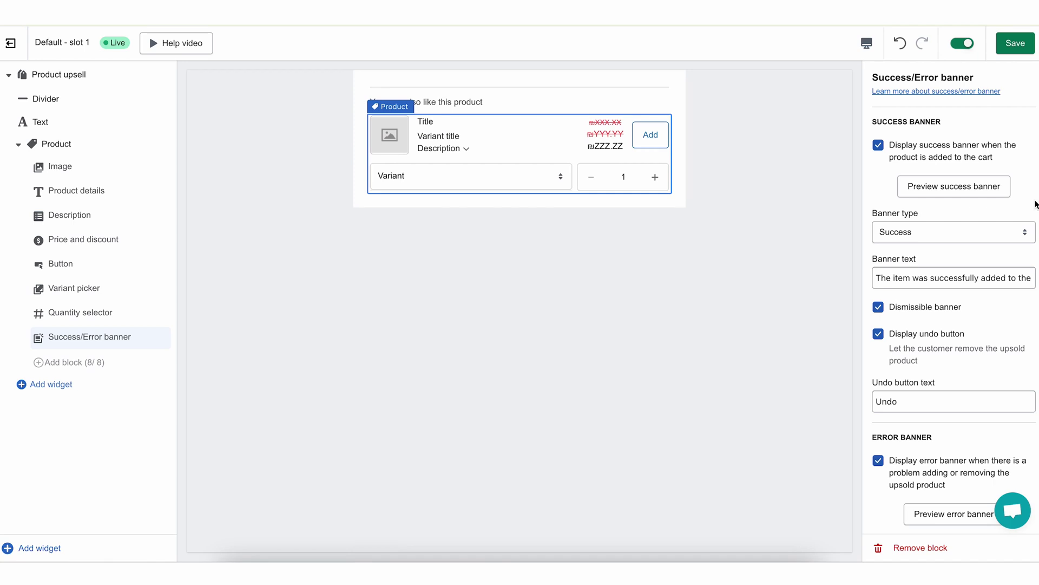
# Re-enable the error banner and collapse the Product node in the sidebar.
pyautogui.scroll(-3, 981, 411)
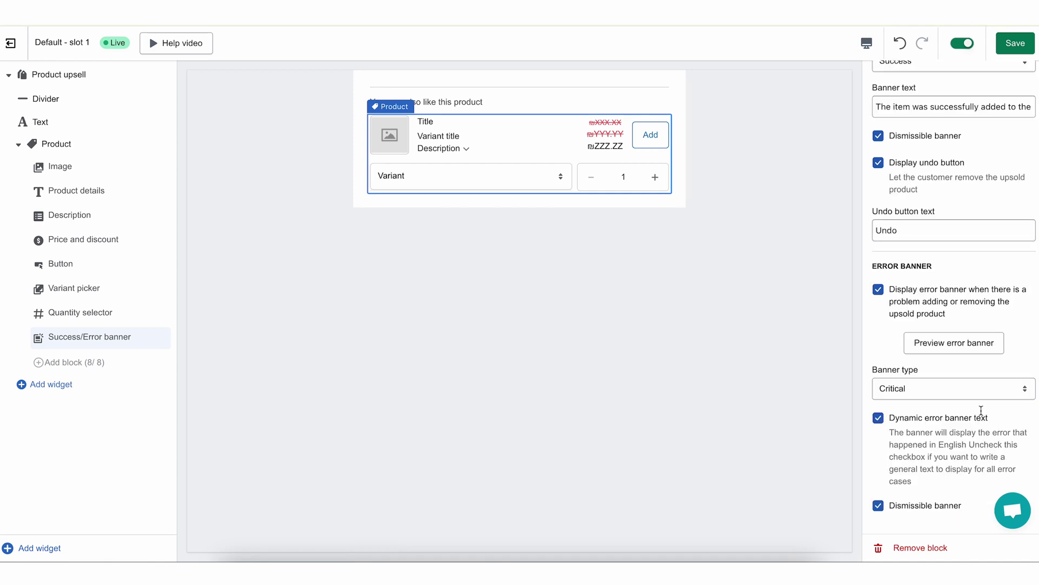
pyautogui.click(878, 290)
pyautogui.click(879, 461)
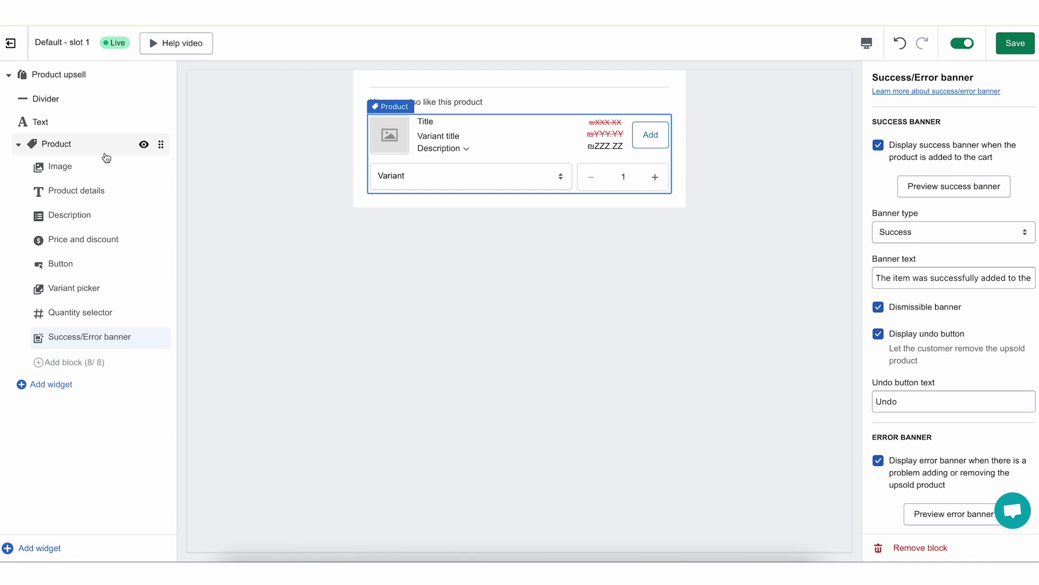
pyautogui.click(23, 145)
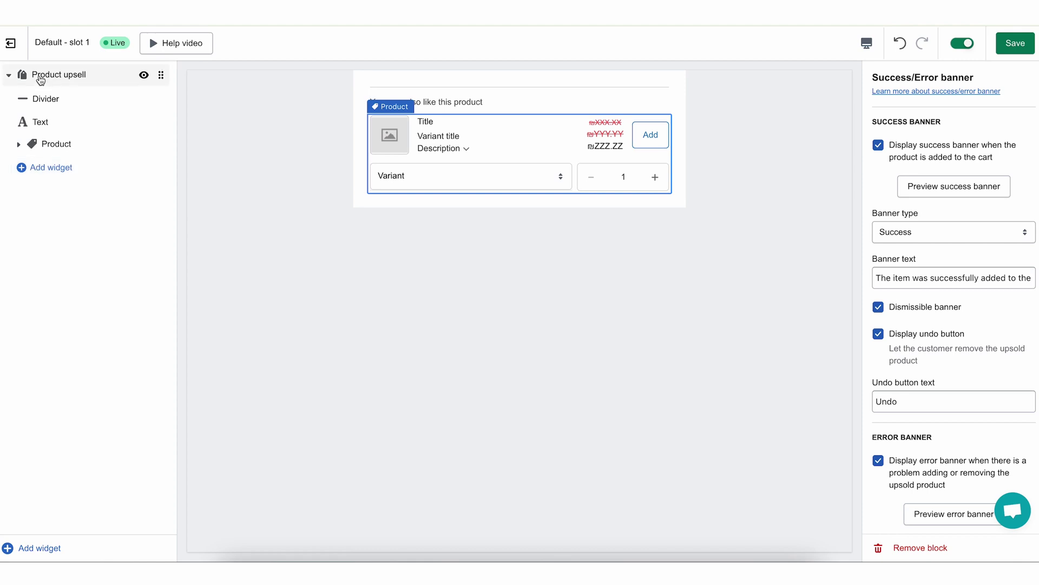
# Add a second Product widget and collapse both Product widgets' blocks.
pyautogui.click(49, 167)
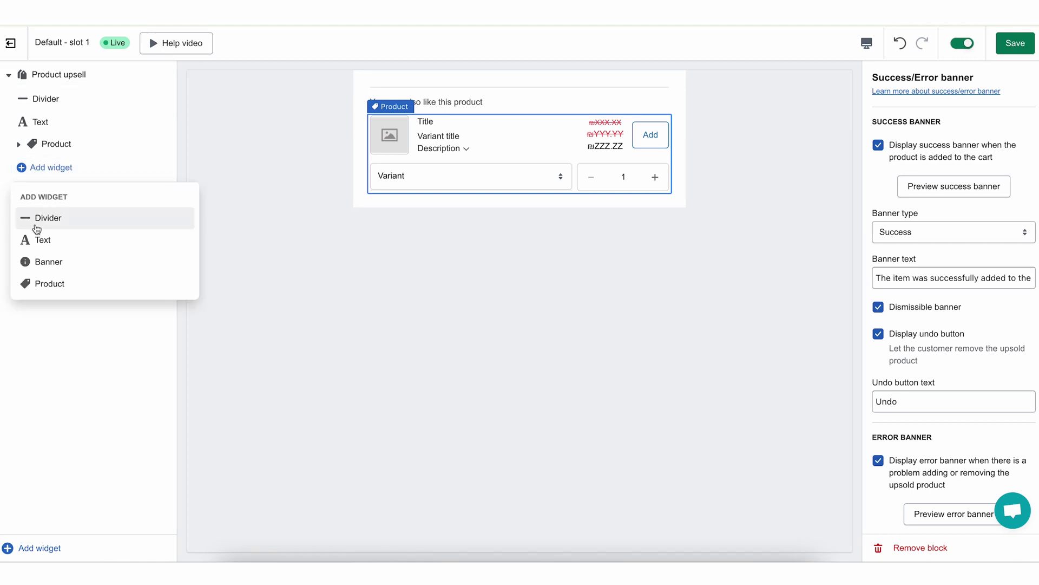
pyautogui.click(35, 287)
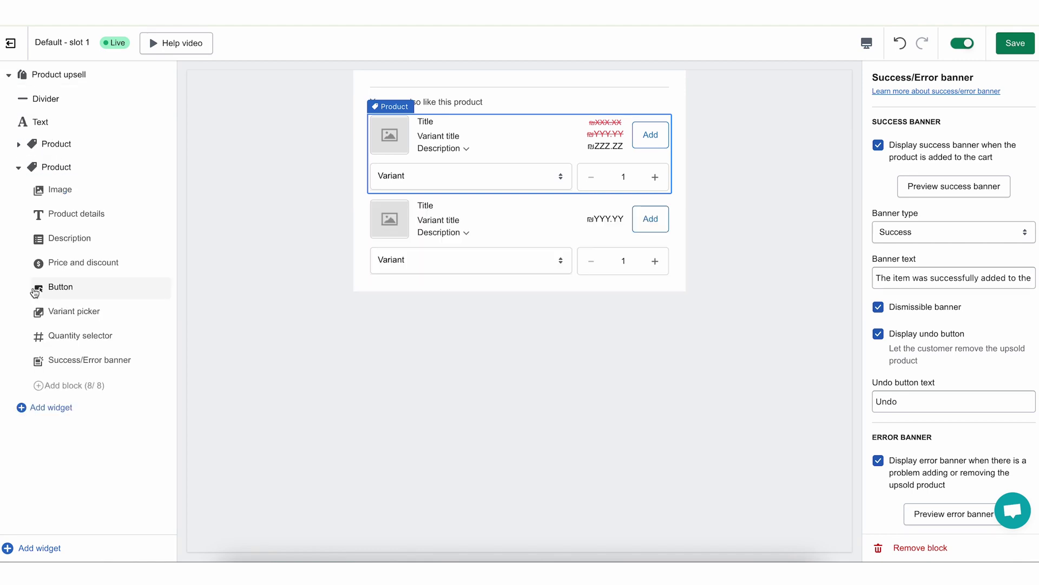
pyautogui.click(18, 167)
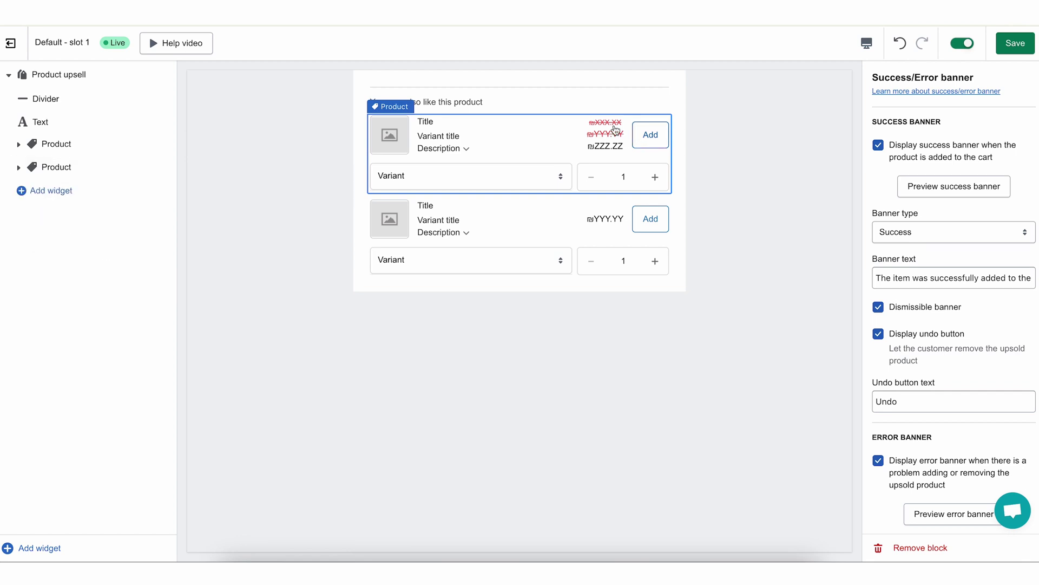
pyautogui.click(579, 232)
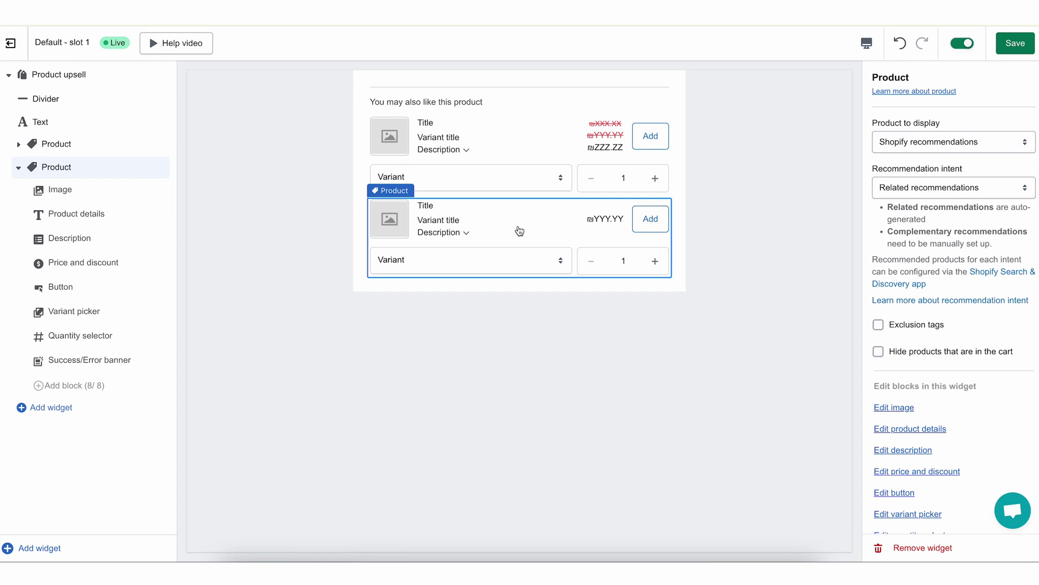
pyautogui.click(477, 125)
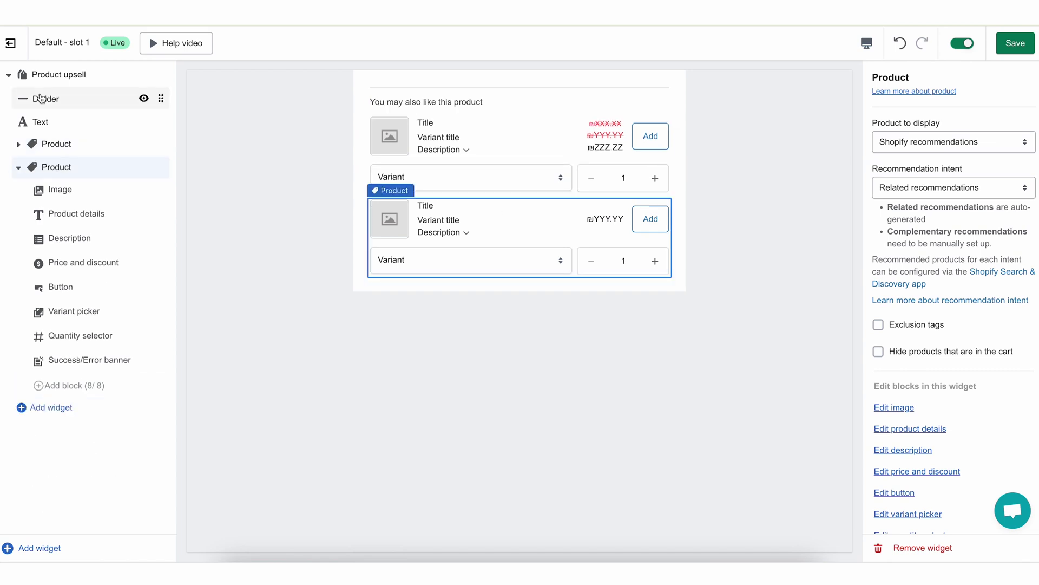
pyautogui.click(9, 75)
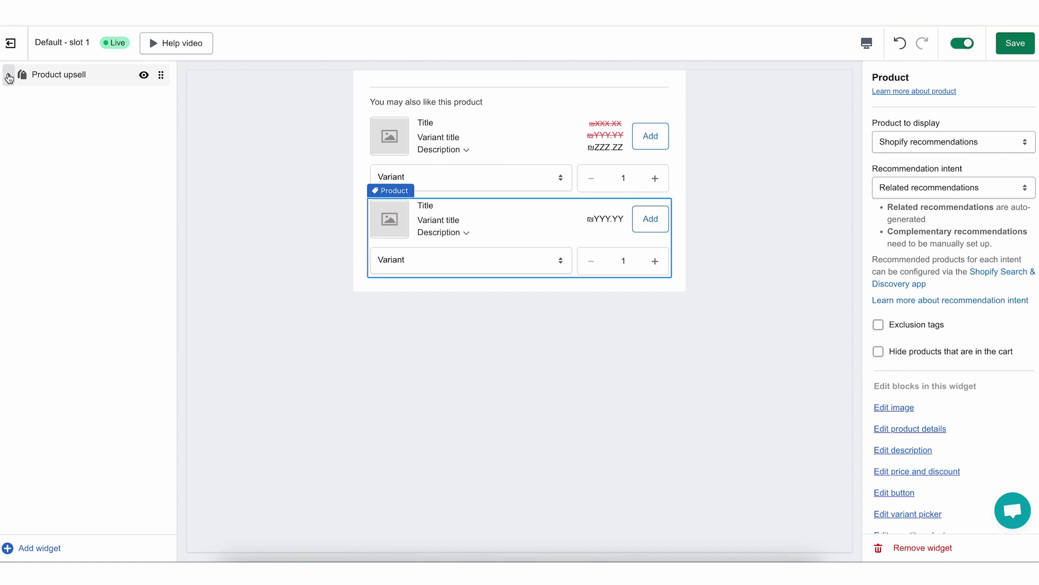
pyautogui.click(8, 75)
pyautogui.click(19, 144)
pyautogui.click(18, 166)
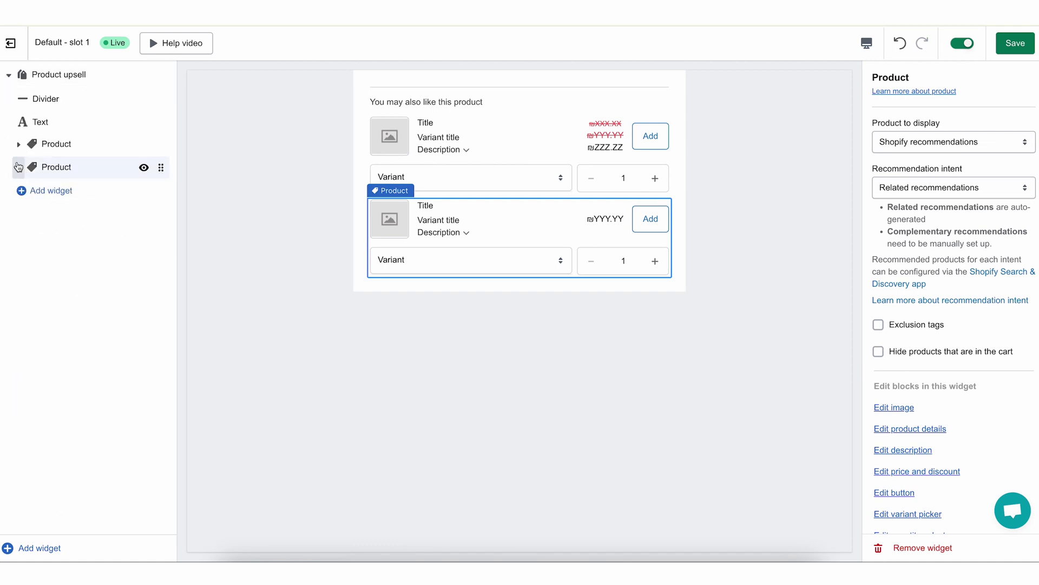
# Add a third Product widget, toggle its visibility, move one to the top, and remove it.
pyautogui.click(37, 188)
pyautogui.click(46, 304)
pyautogui.click(18, 191)
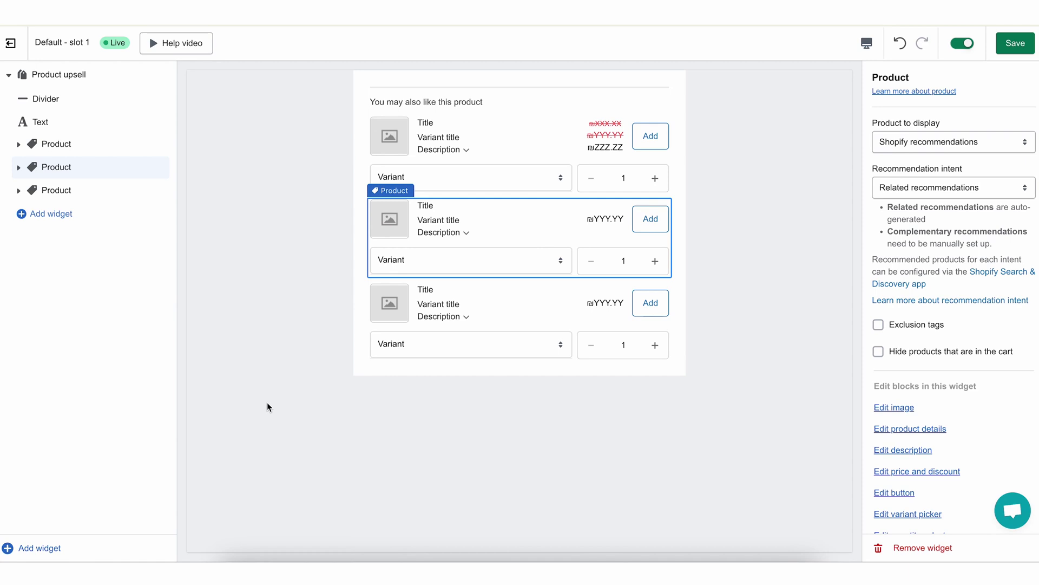
pyautogui.moveTo(152, 163)
pyautogui.click(144, 191)
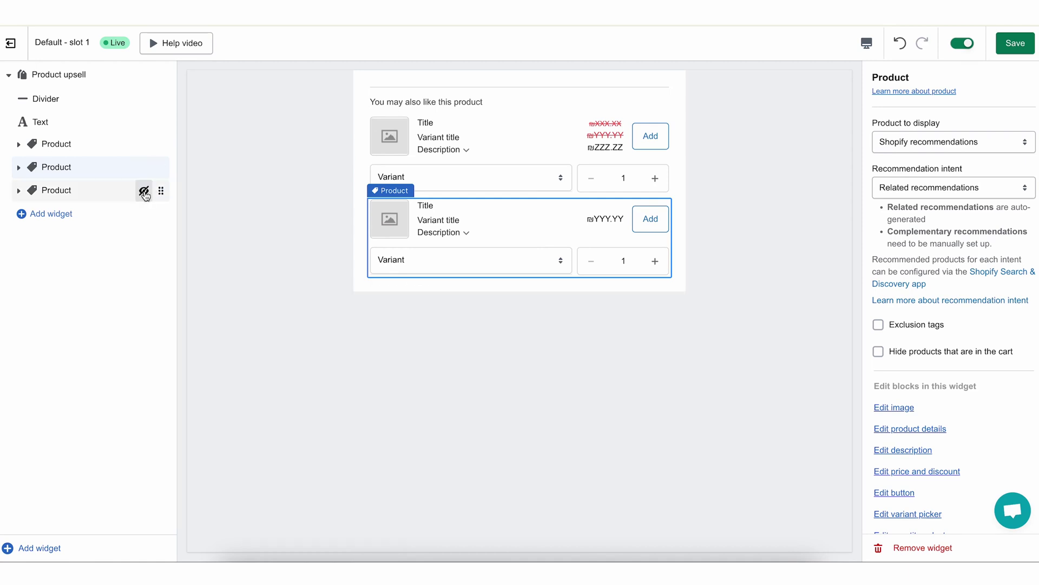
pyautogui.click(144, 191)
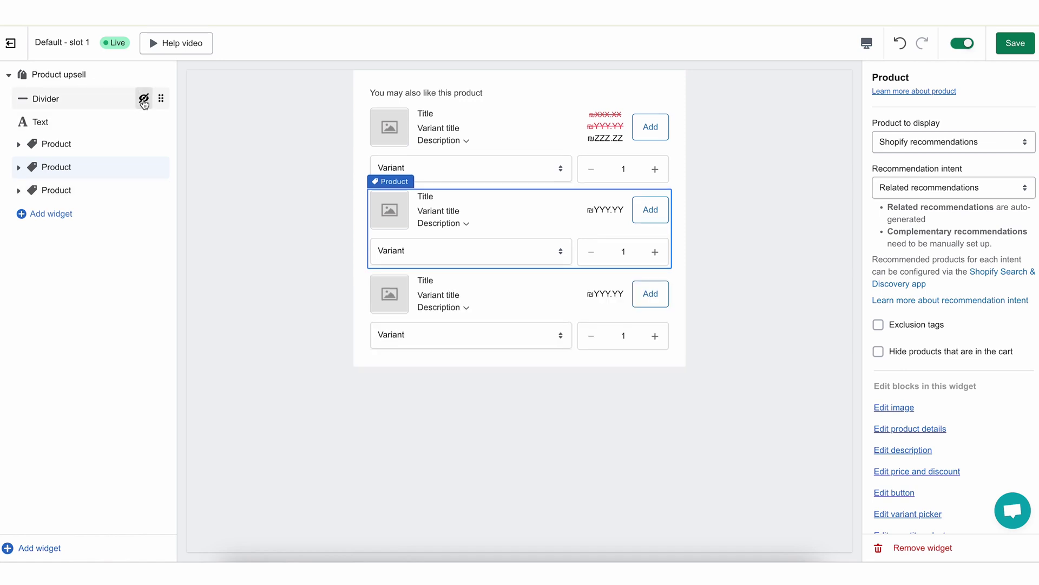
pyautogui.moveTo(161, 167); pyautogui.dragTo(159, 98)
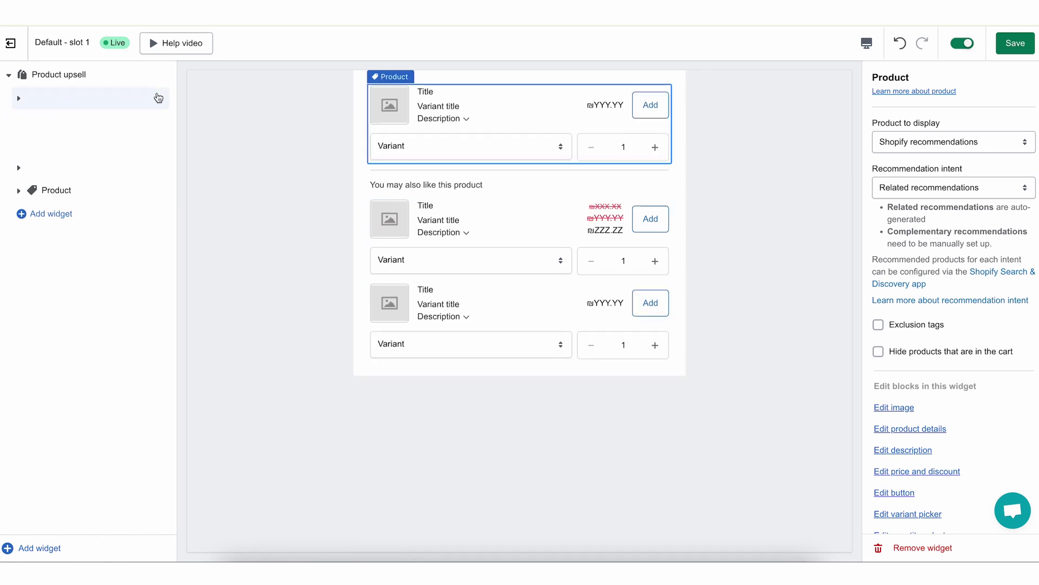
pyautogui.click(900, 548)
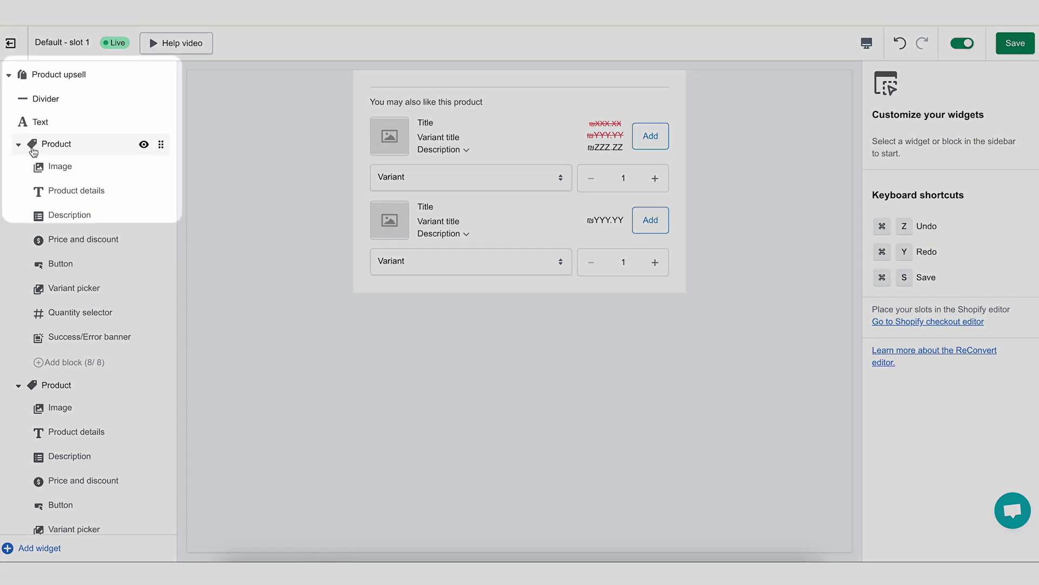
# Select the first Product widget and open the support chat window.
pyautogui.click(41, 145)
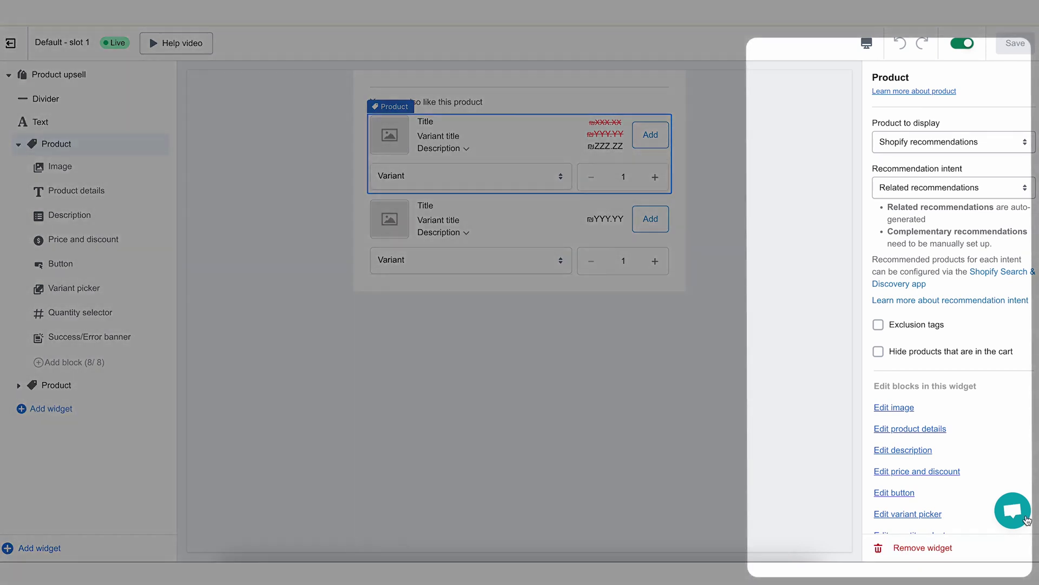
pyautogui.click(1013, 510)
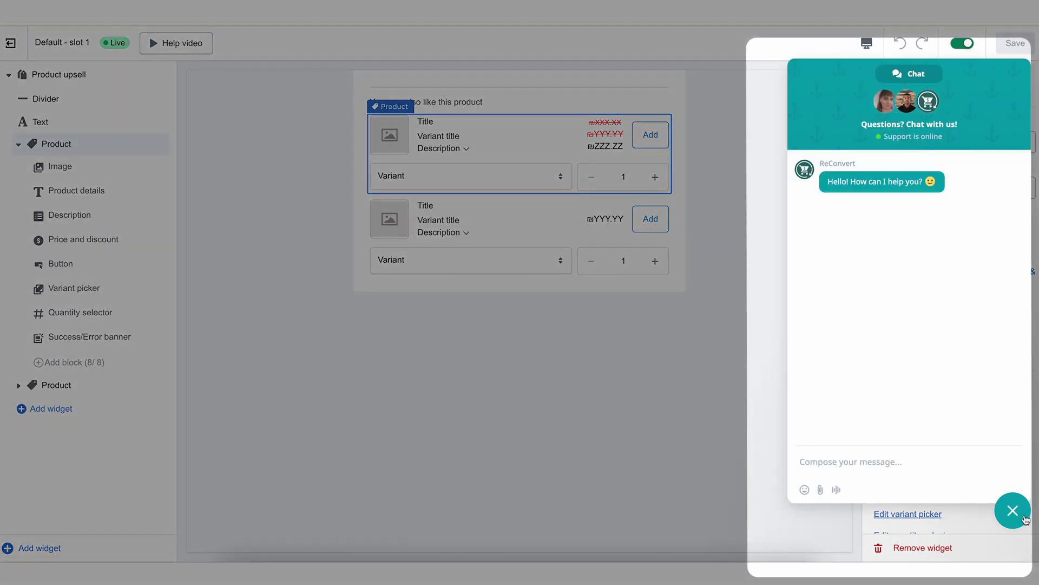